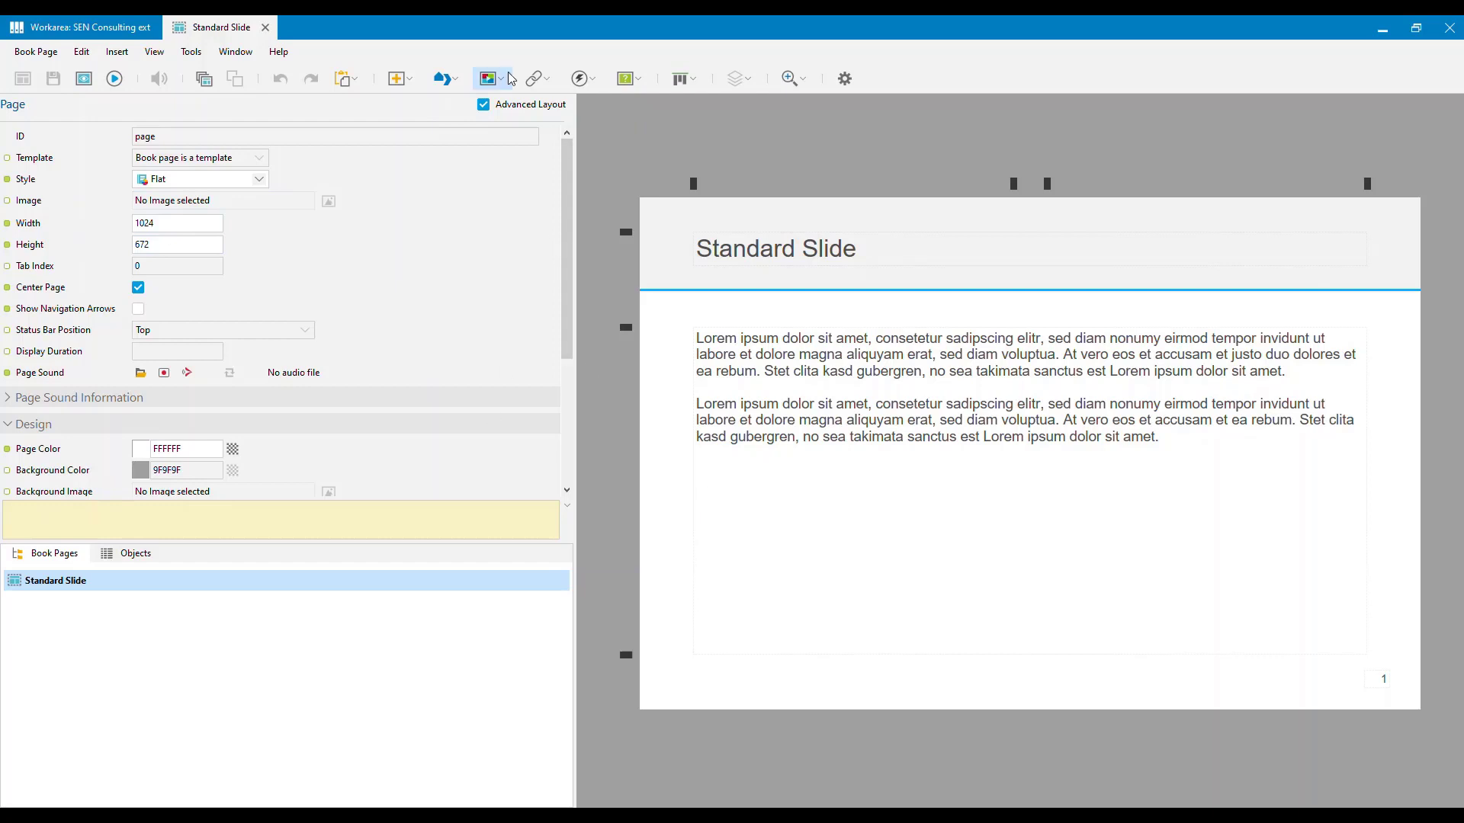
# Draw a rectangle along the slide's lower edge, spanning the full 1024 px width and about 6 px high.
pyautogui.click(462, 85)
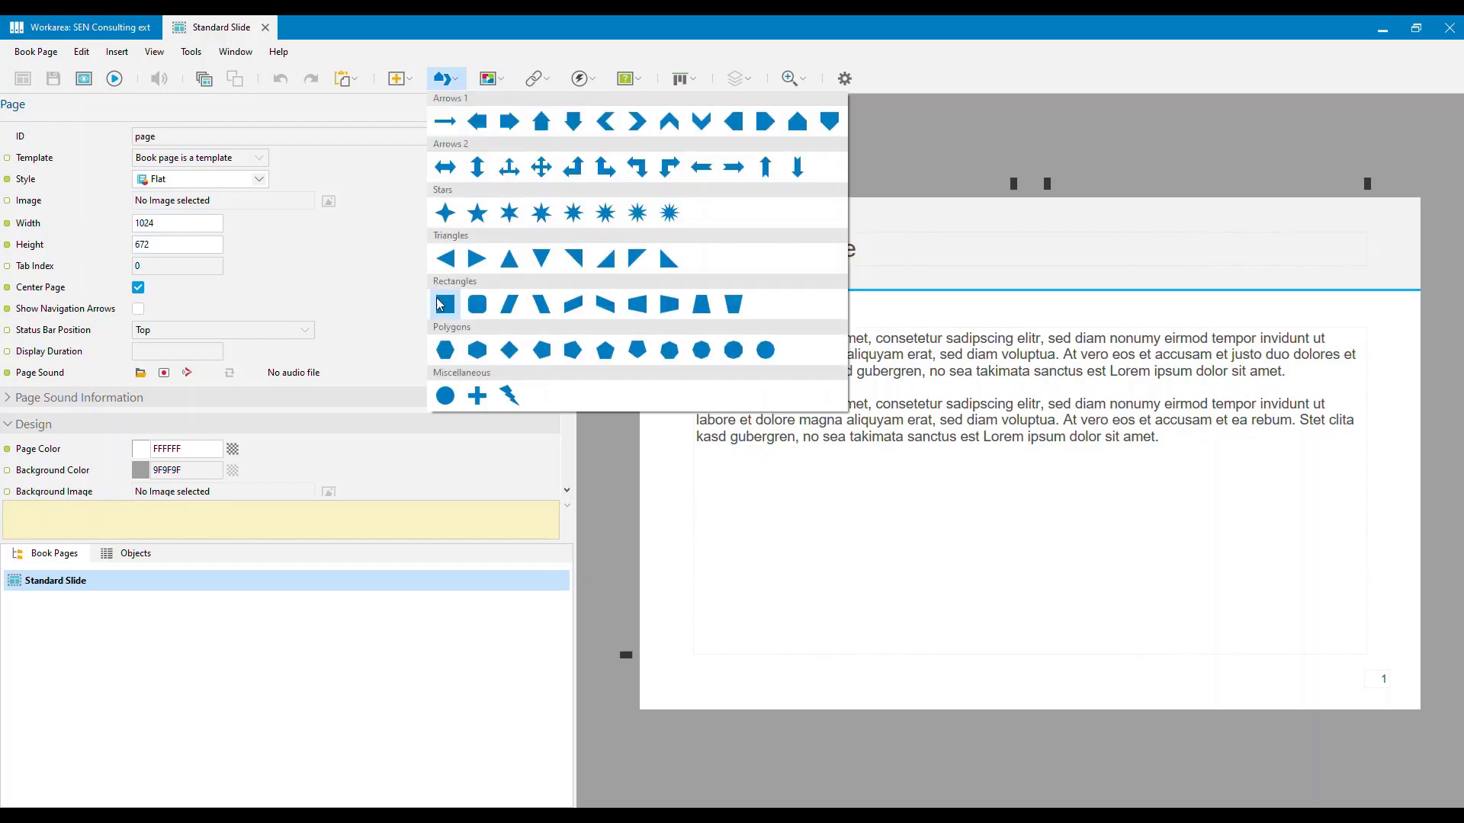
pyautogui.click(441, 307)
pyautogui.moveTo(778, 329); pyautogui.dragTo(668, 653)
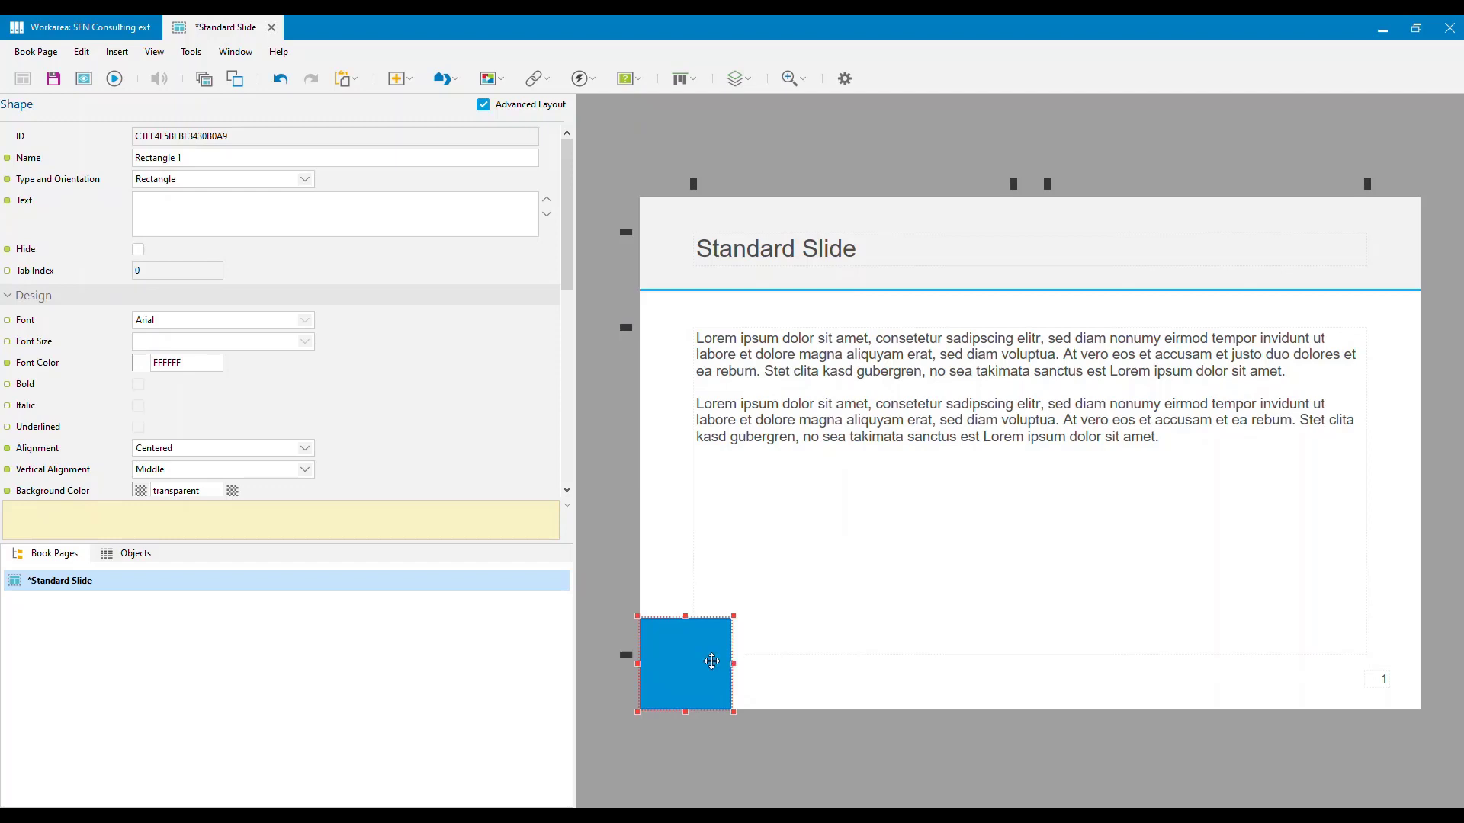
pyautogui.moveTo(734, 665); pyautogui.dragTo(1423, 664)
pyautogui.moveTo(1030, 616); pyautogui.dragTo(1050, 707)
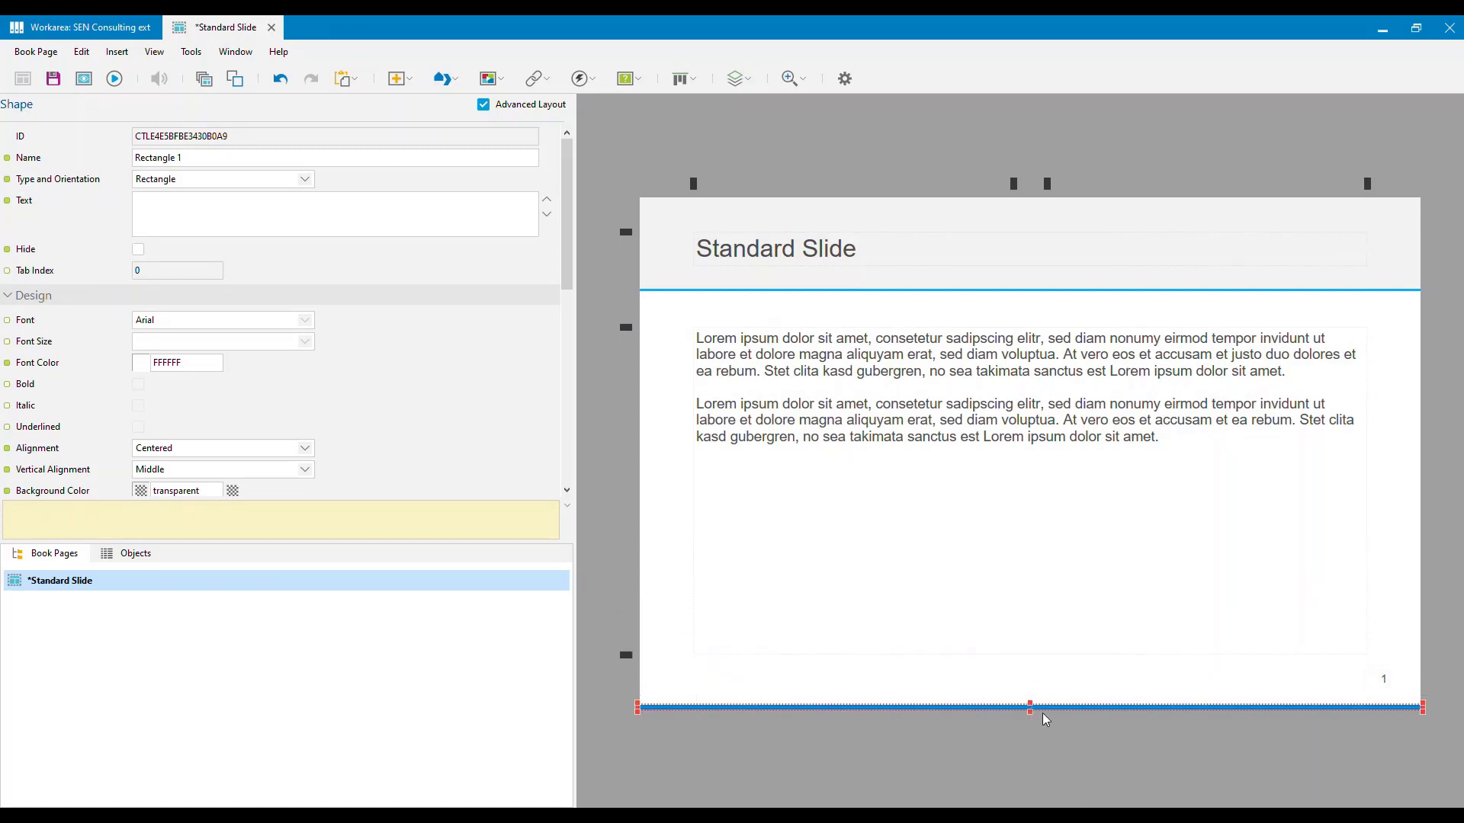
# Set the rectangle's height to 4 and its top position to 668.
pyautogui.moveTo(572, 267); pyautogui.dragTo(565, 418)
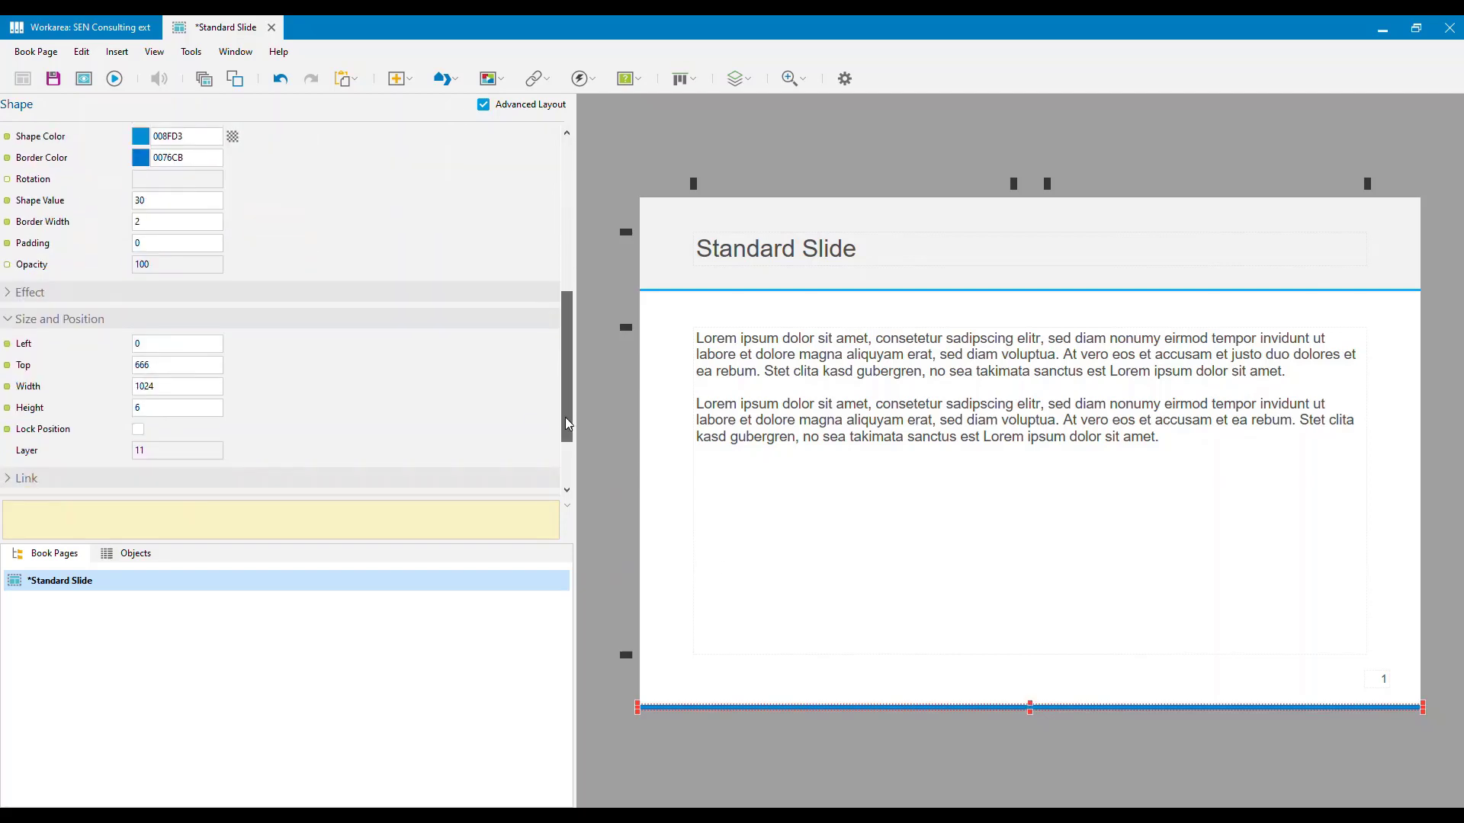
pyautogui.click(158, 411)
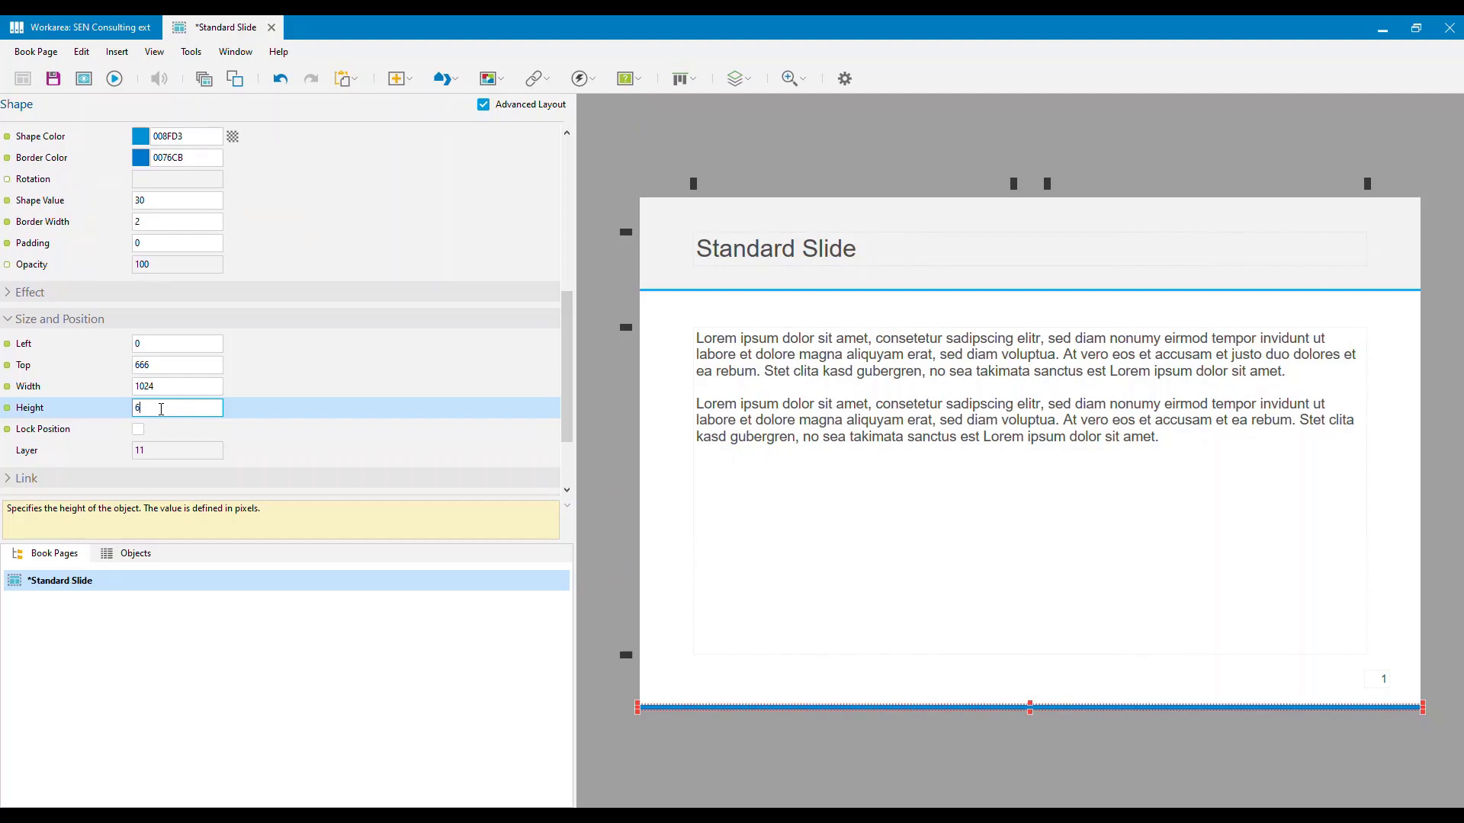
pyautogui.moveTo(140, 407); pyautogui.dragTo(122, 405)
pyautogui.click(147, 366)
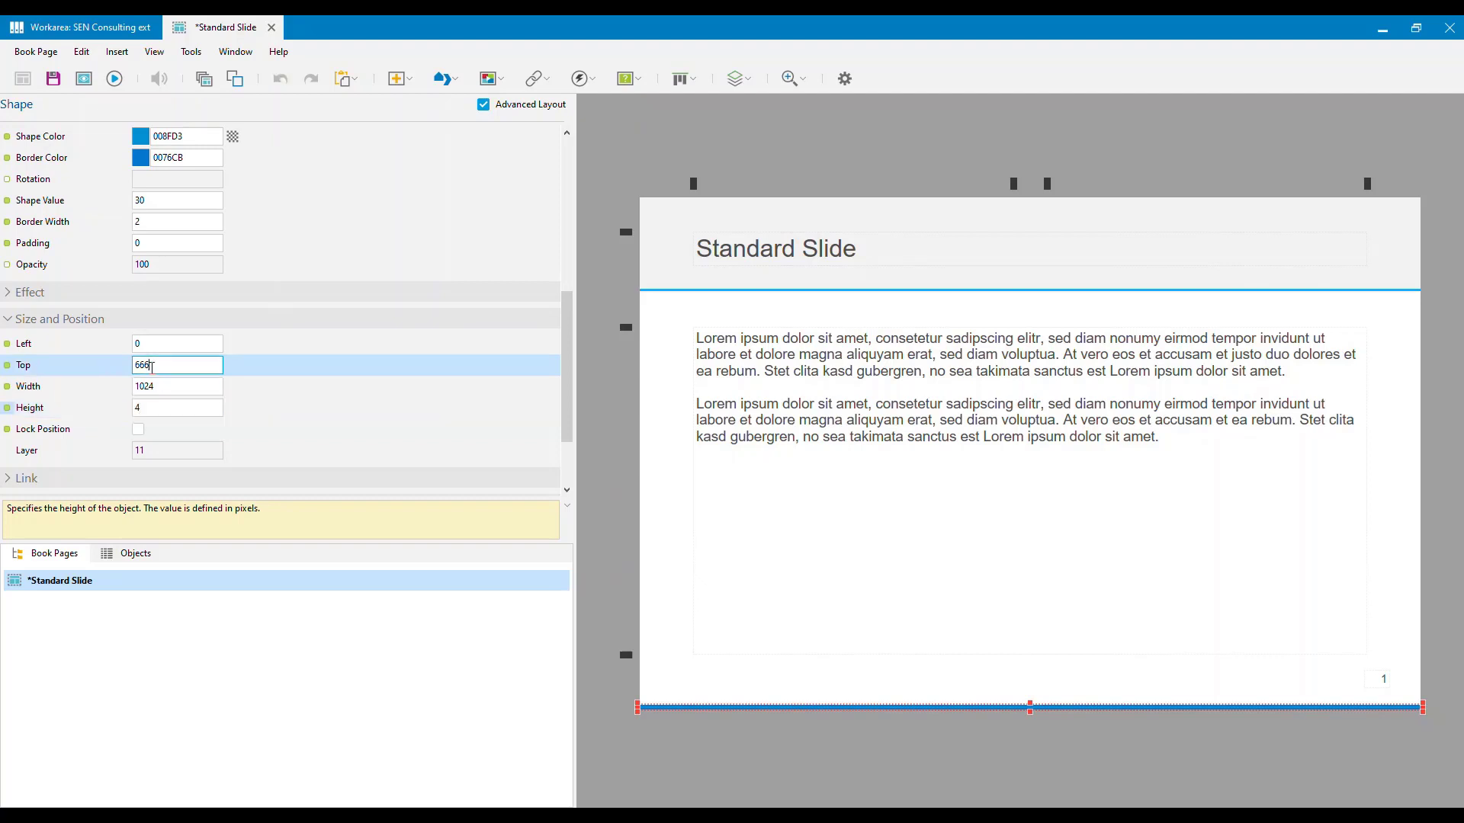
pyautogui.moveTo(147, 367); pyautogui.dragTo(150, 368)
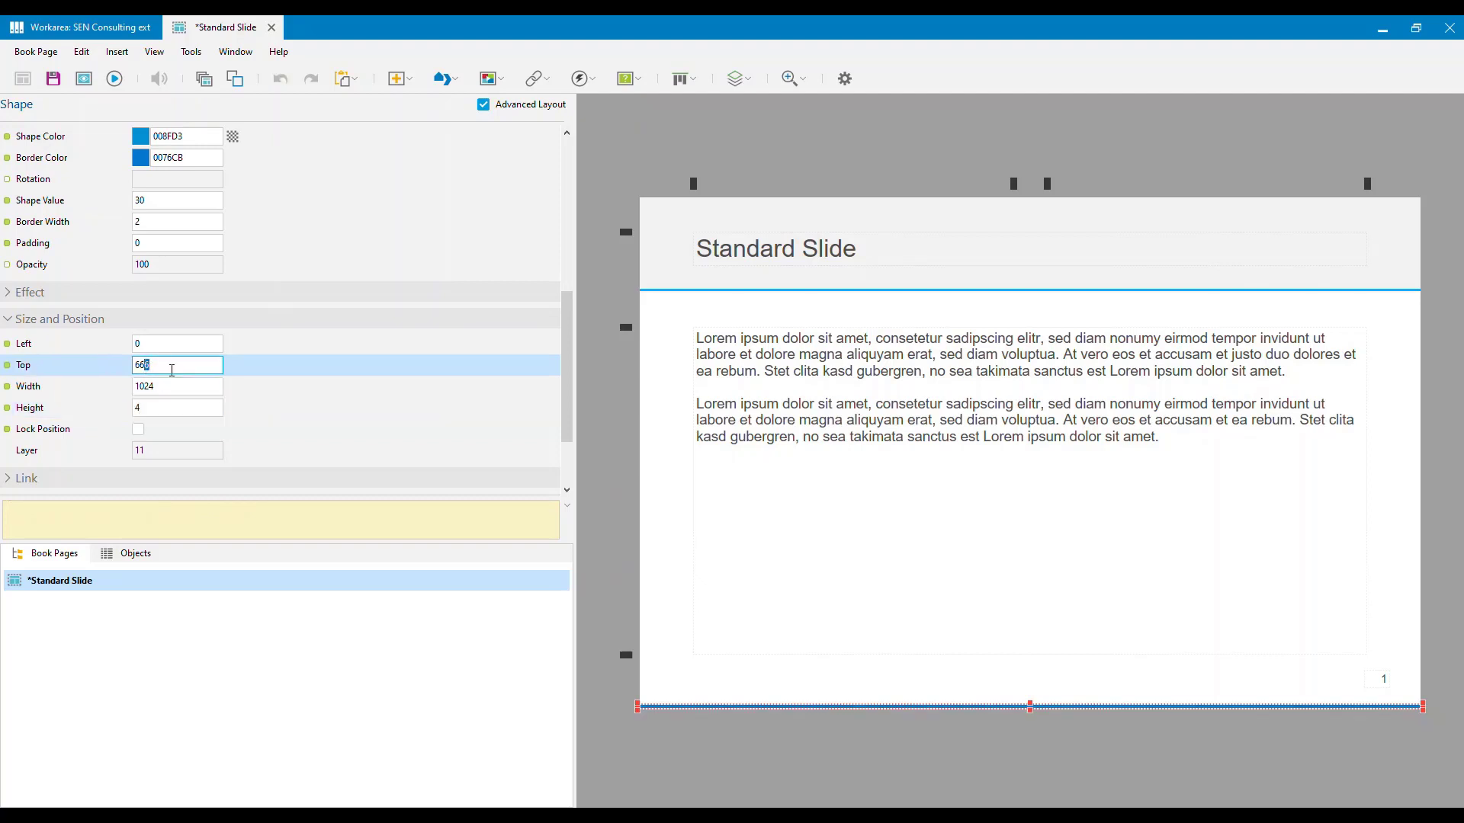
pyautogui.write('8')
pyautogui.click(180, 387)
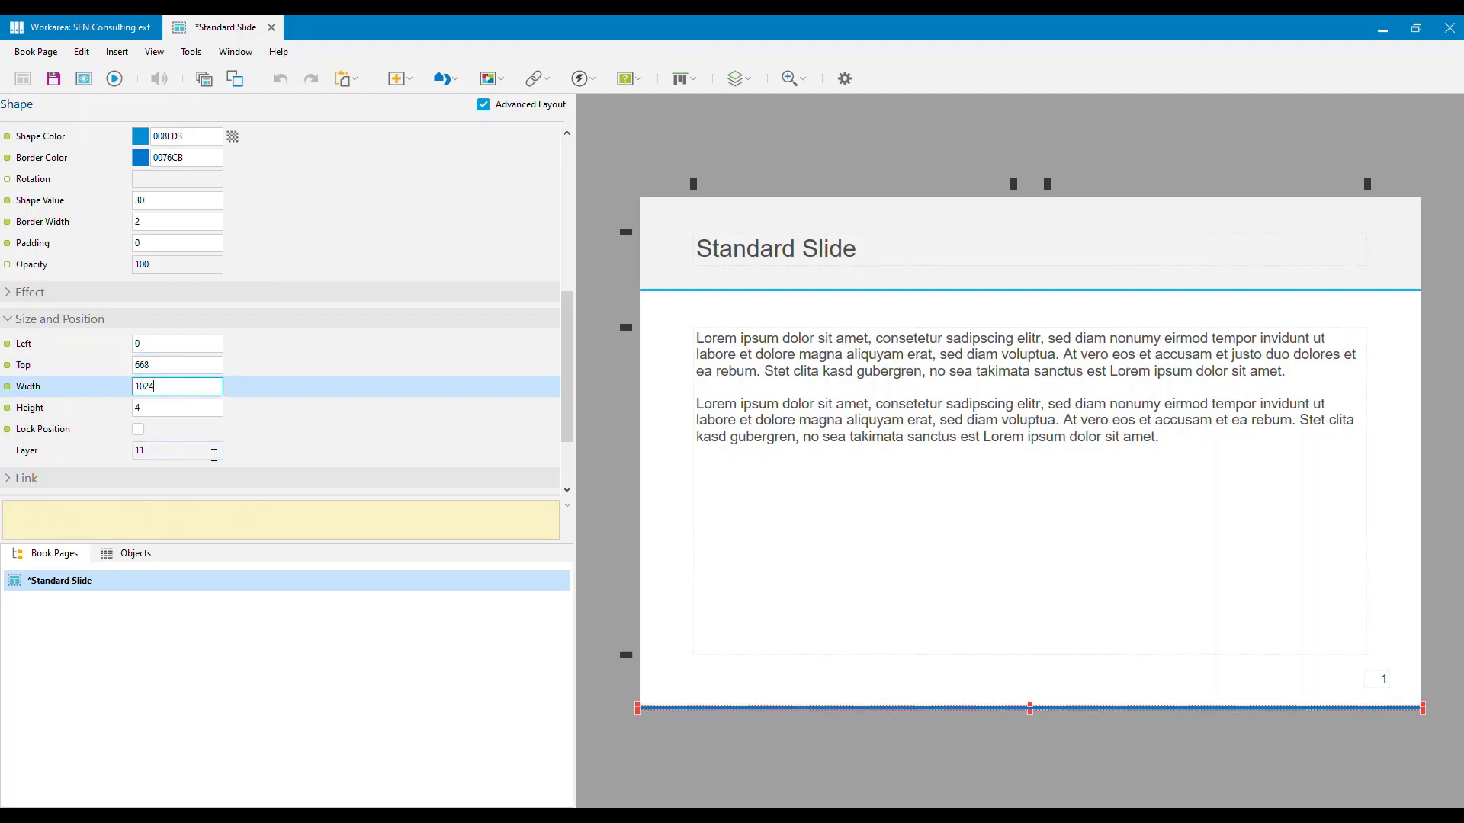
# Set the rectangle's border width to 0 and change its shape color to light teal 73C9D3.
pyautogui.scroll(-3, 61, 378)
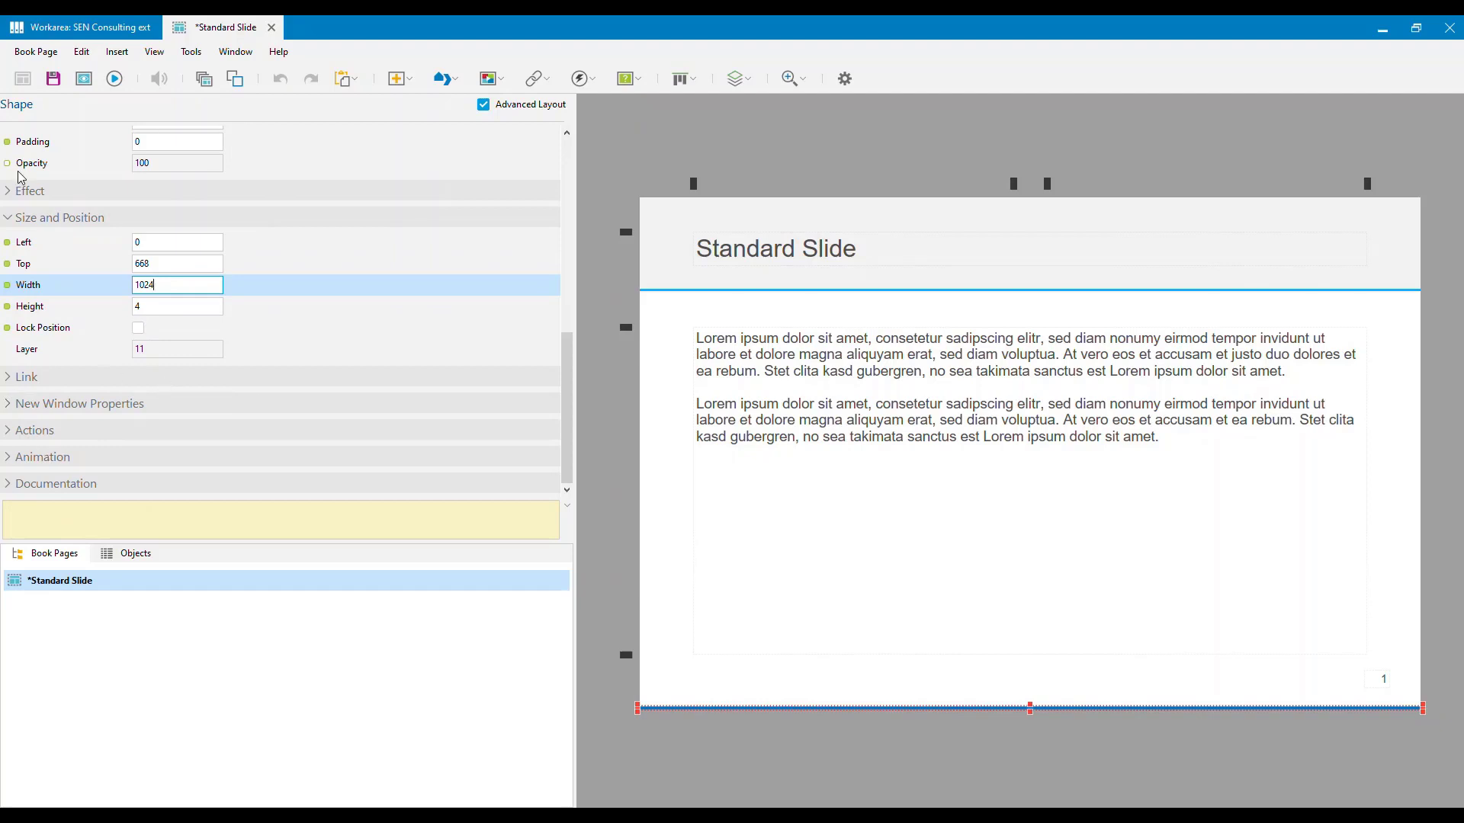
pyautogui.scroll(4, 112, 206)
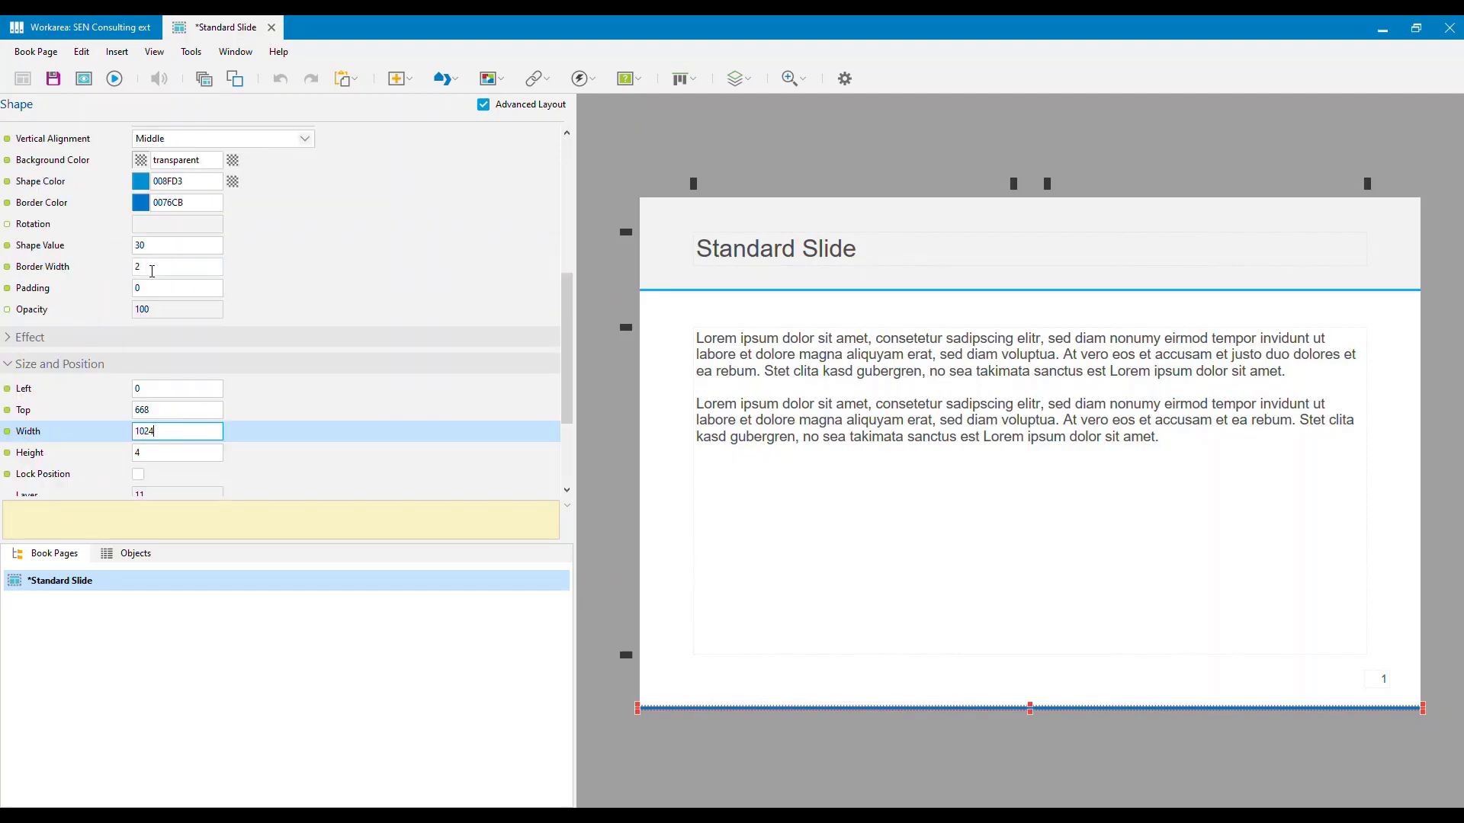
pyautogui.click(110, 269)
pyautogui.write('0')
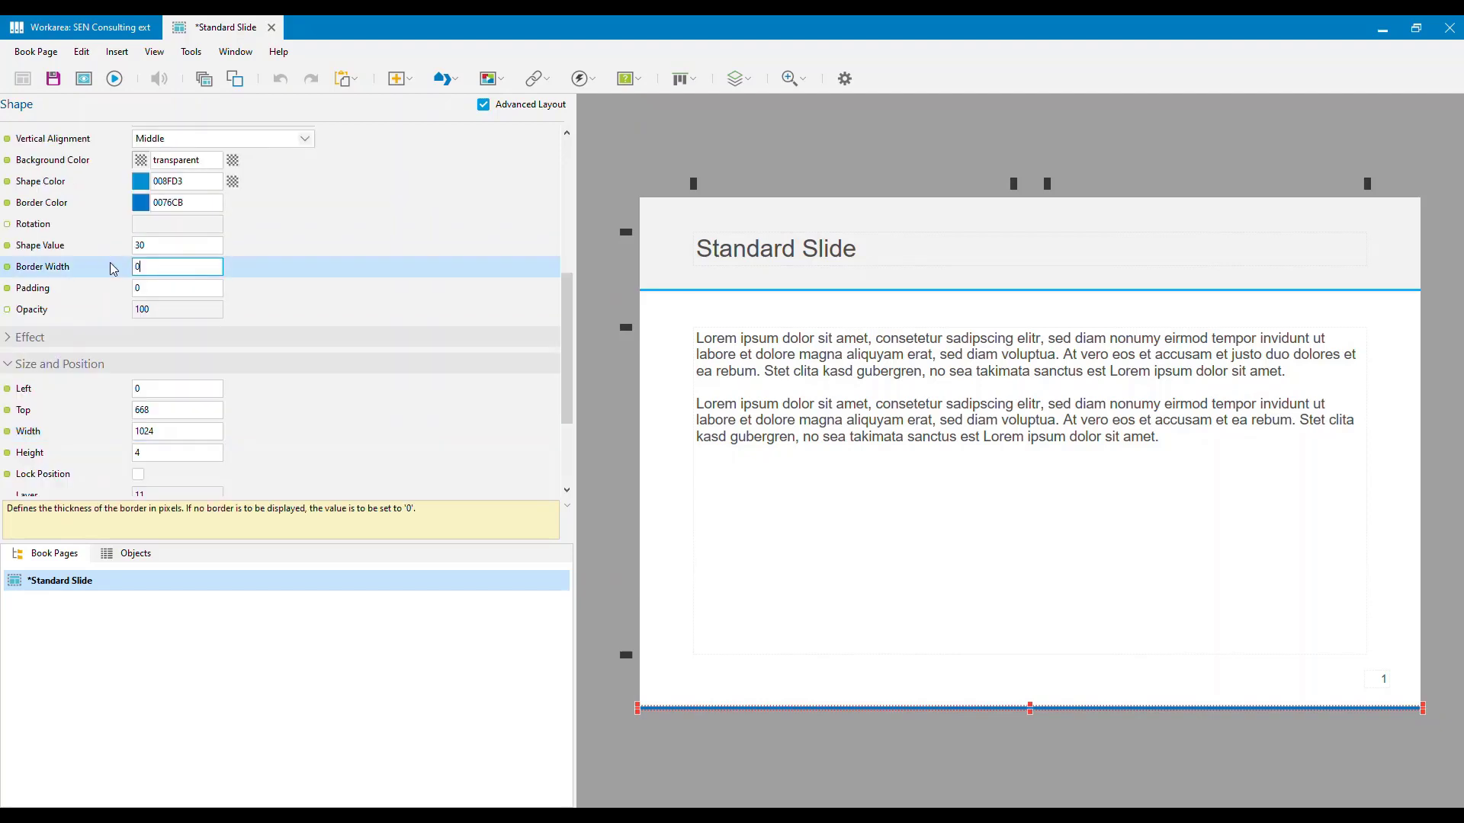
pyautogui.click(141, 182)
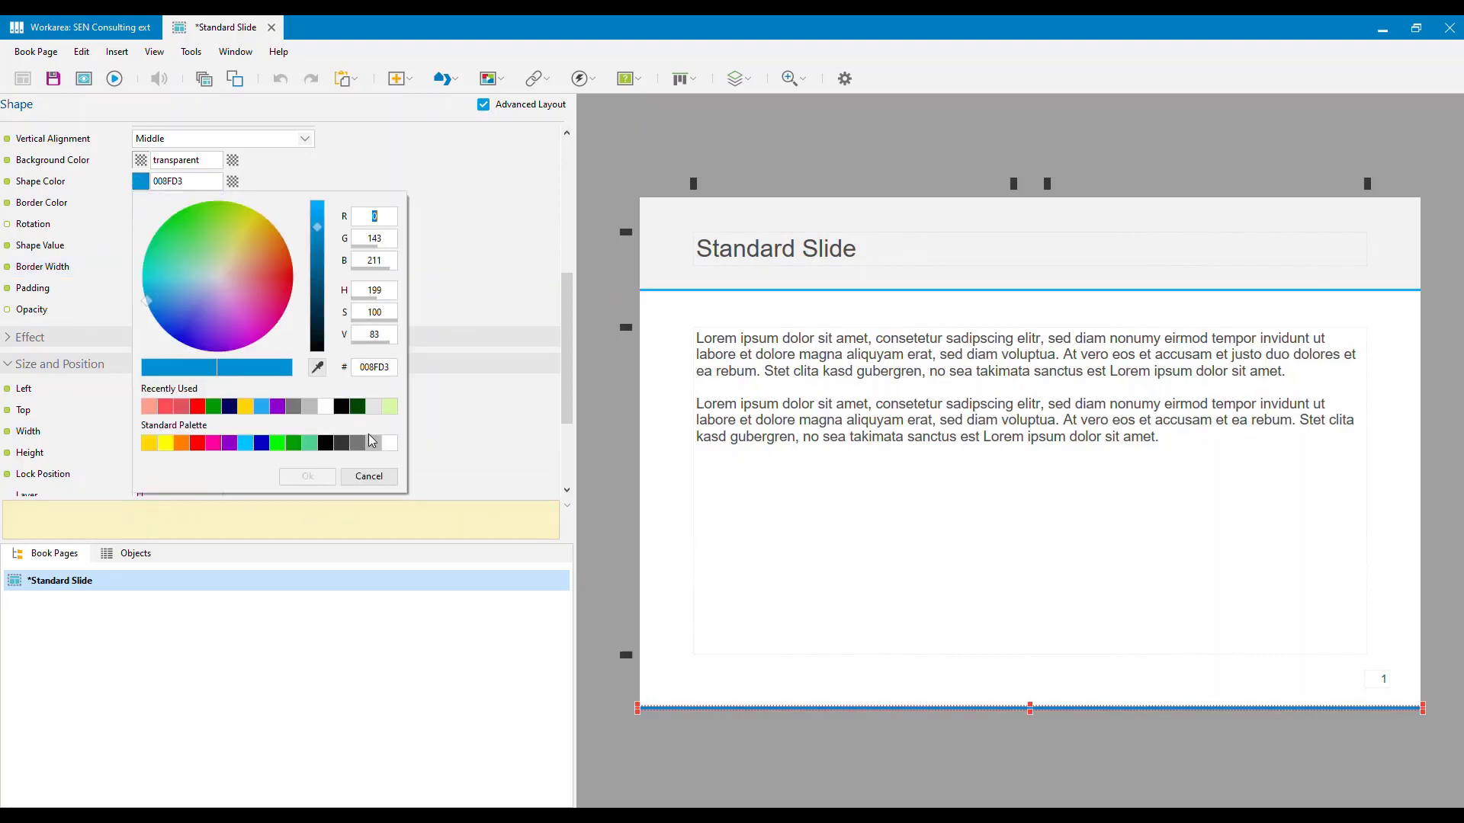
pyautogui.click(149, 298)
pyautogui.moveTo(150, 297); pyautogui.dragTo(184, 281)
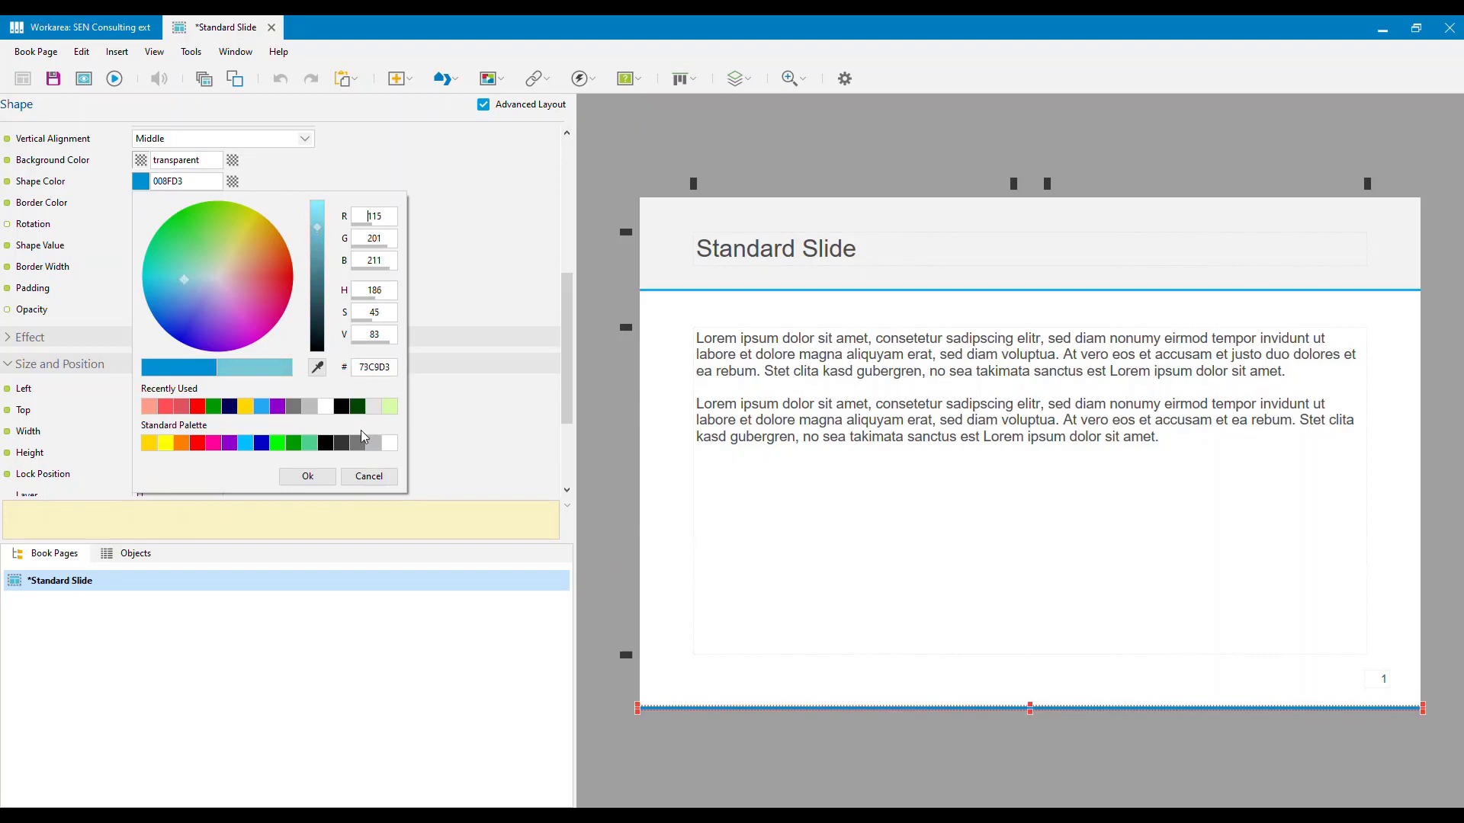
pyautogui.click(316, 476)
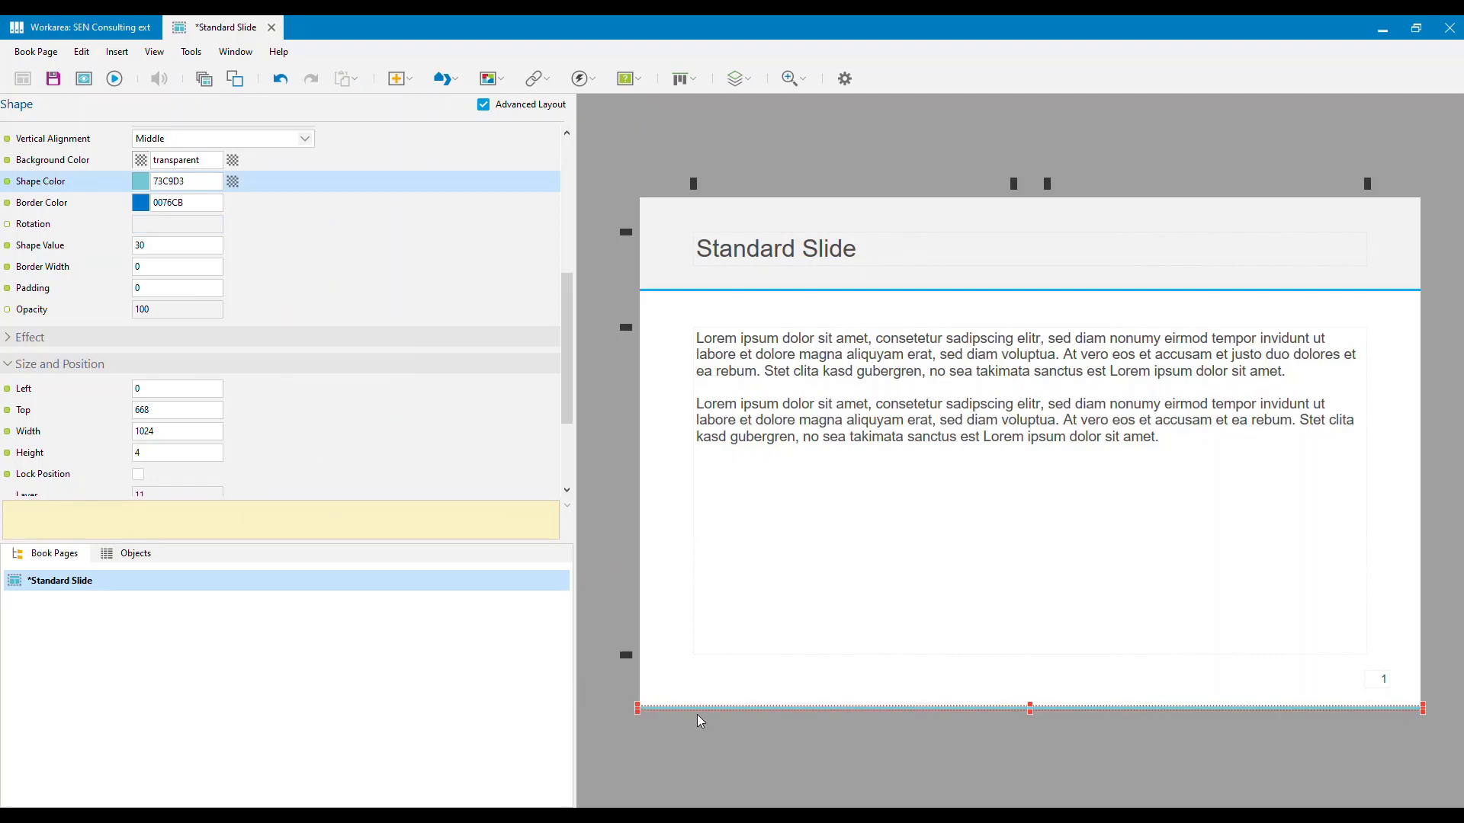
# Show the page's object list and rename the rectangle to Duration.
pyautogui.click(147, 557)
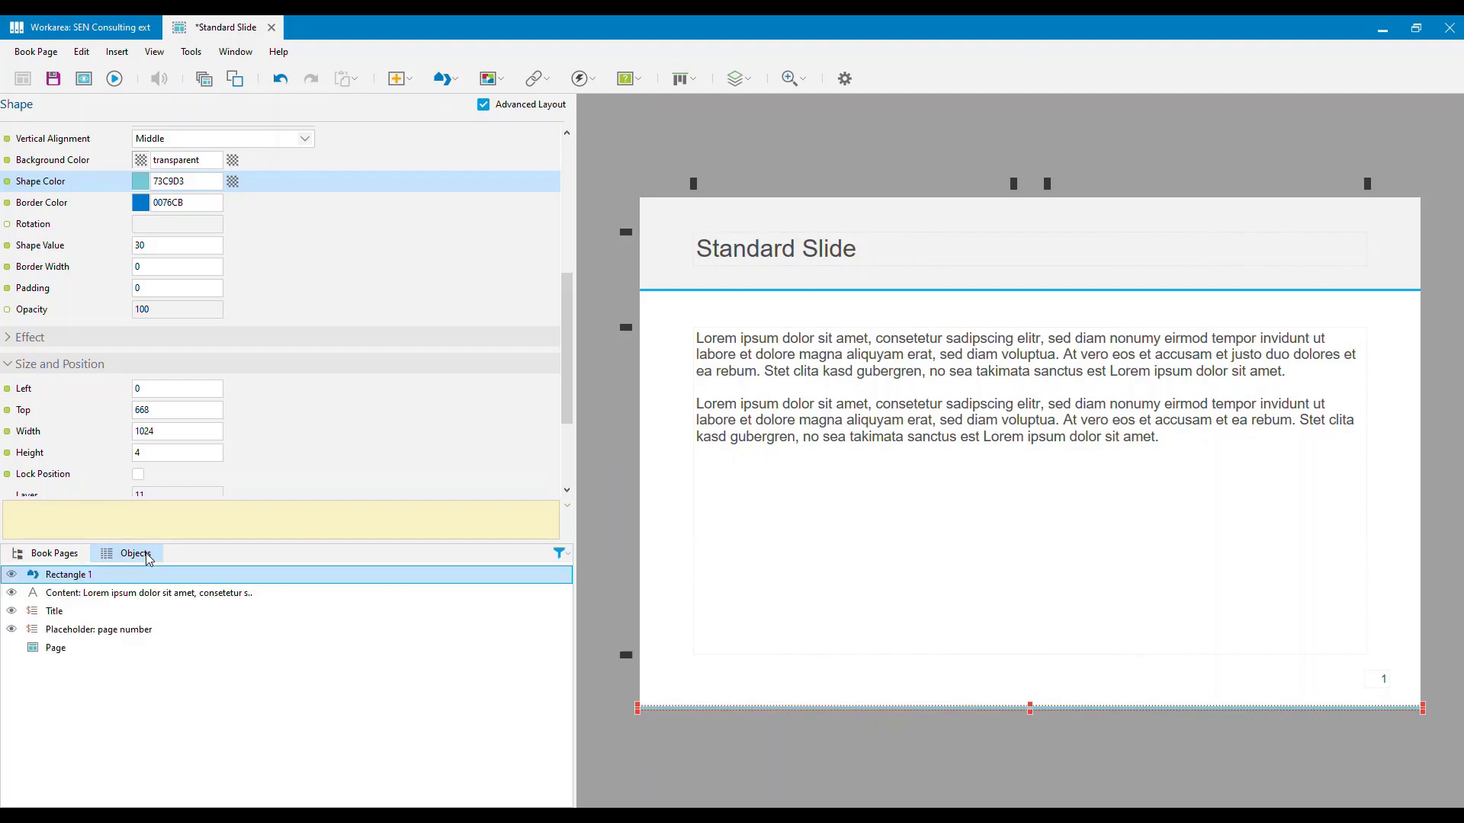
pyautogui.click(57, 576)
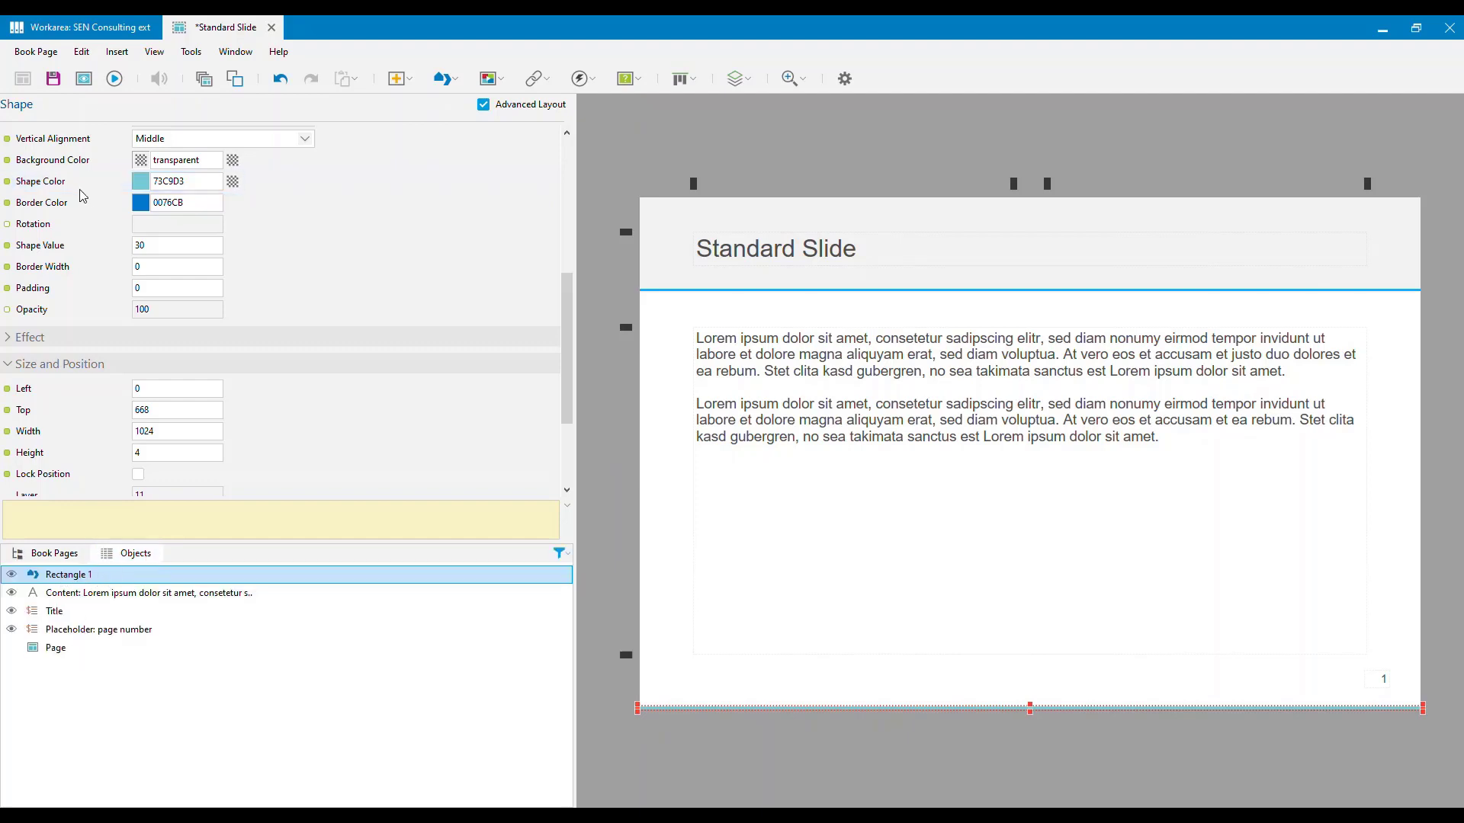
pyautogui.moveTo(568, 315); pyautogui.dragTo(568, 180)
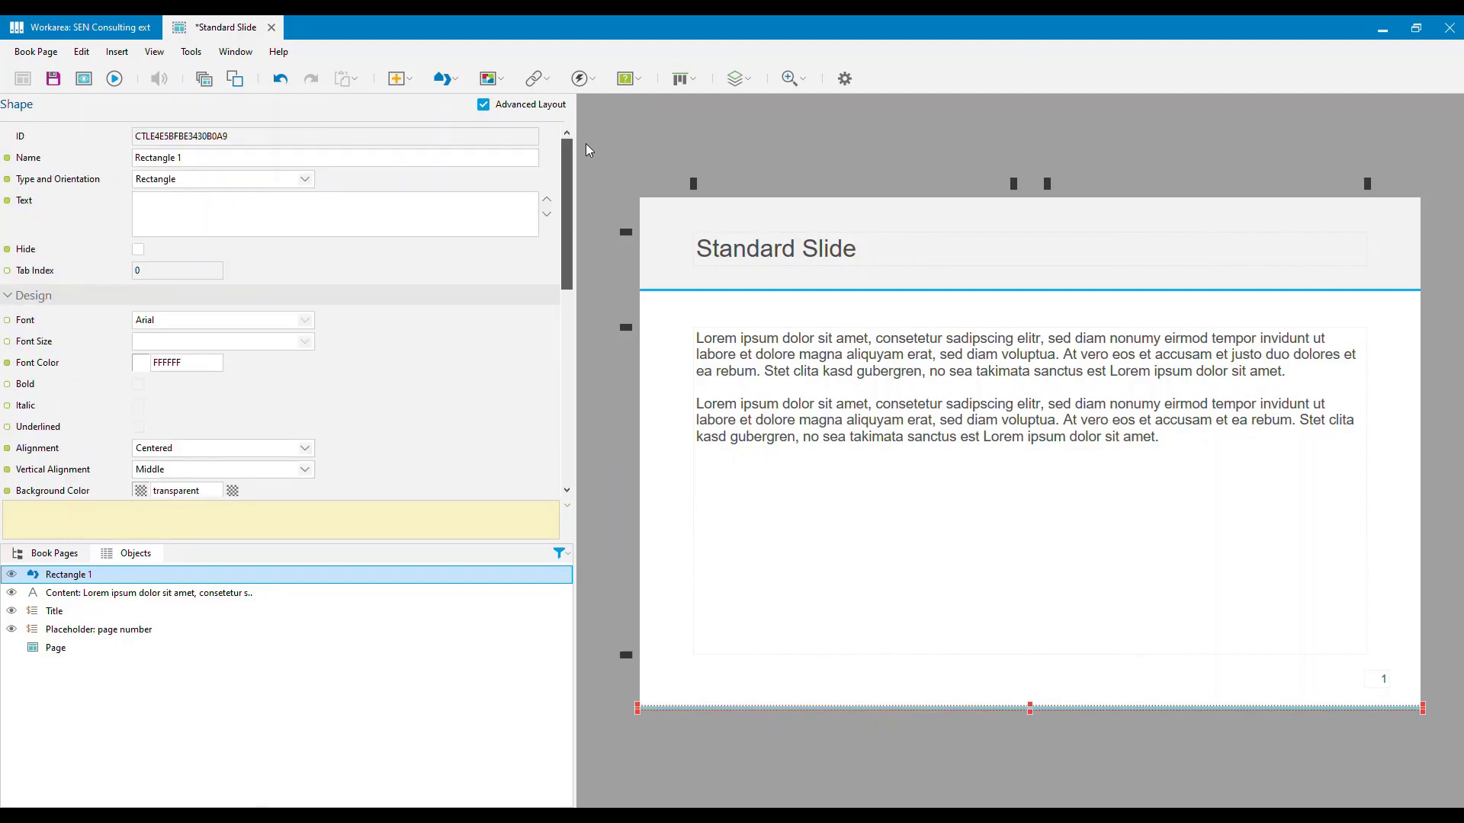
pyautogui.click(56, 149)
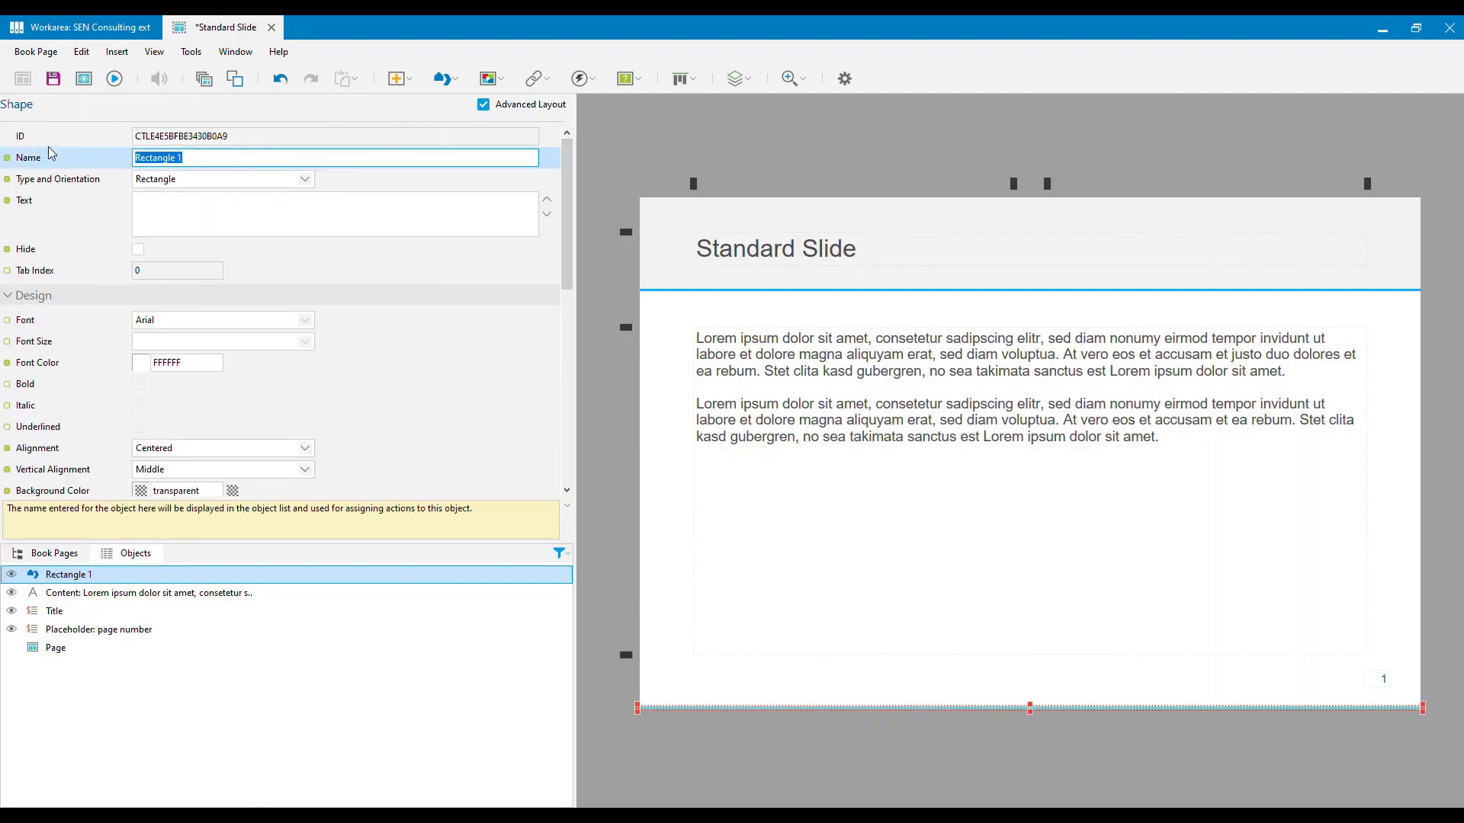
pyautogui.write('Duration')
pyautogui.click(458, 384)
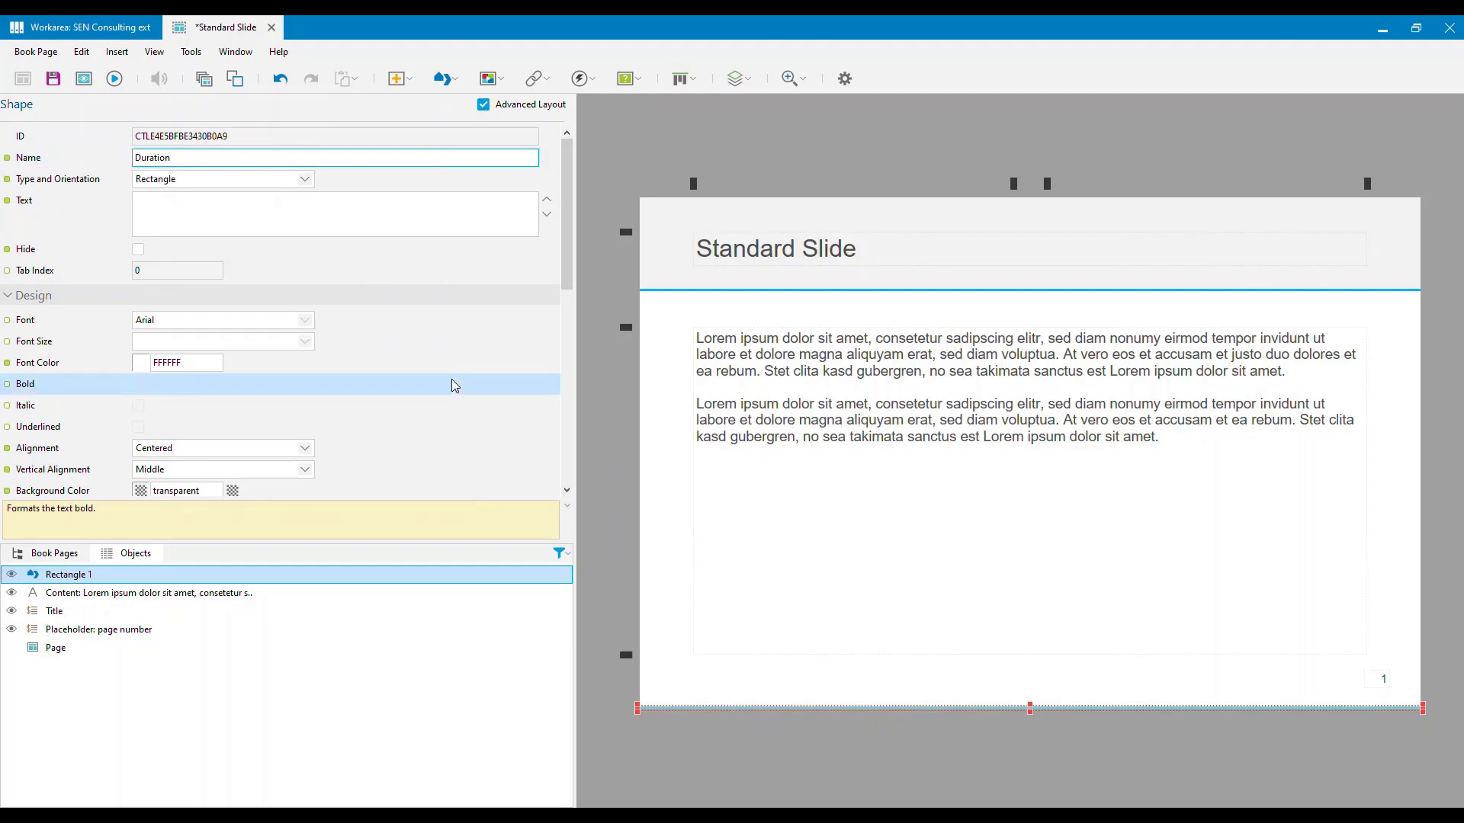
# Duplicate the Duration rectangle and name the copy Elapsed.
pyautogui.click(798, 653)
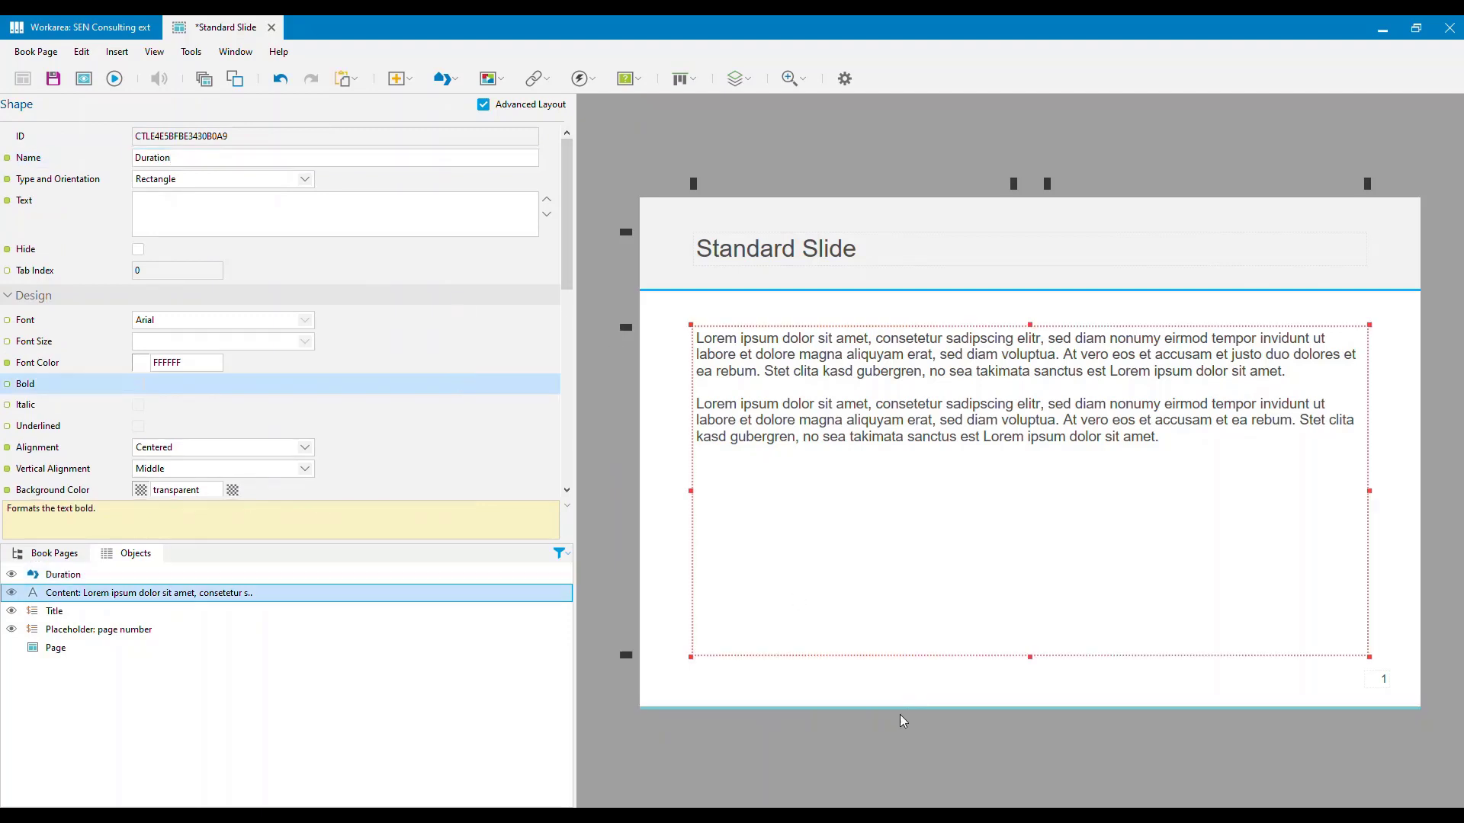
pyautogui.click(902, 708)
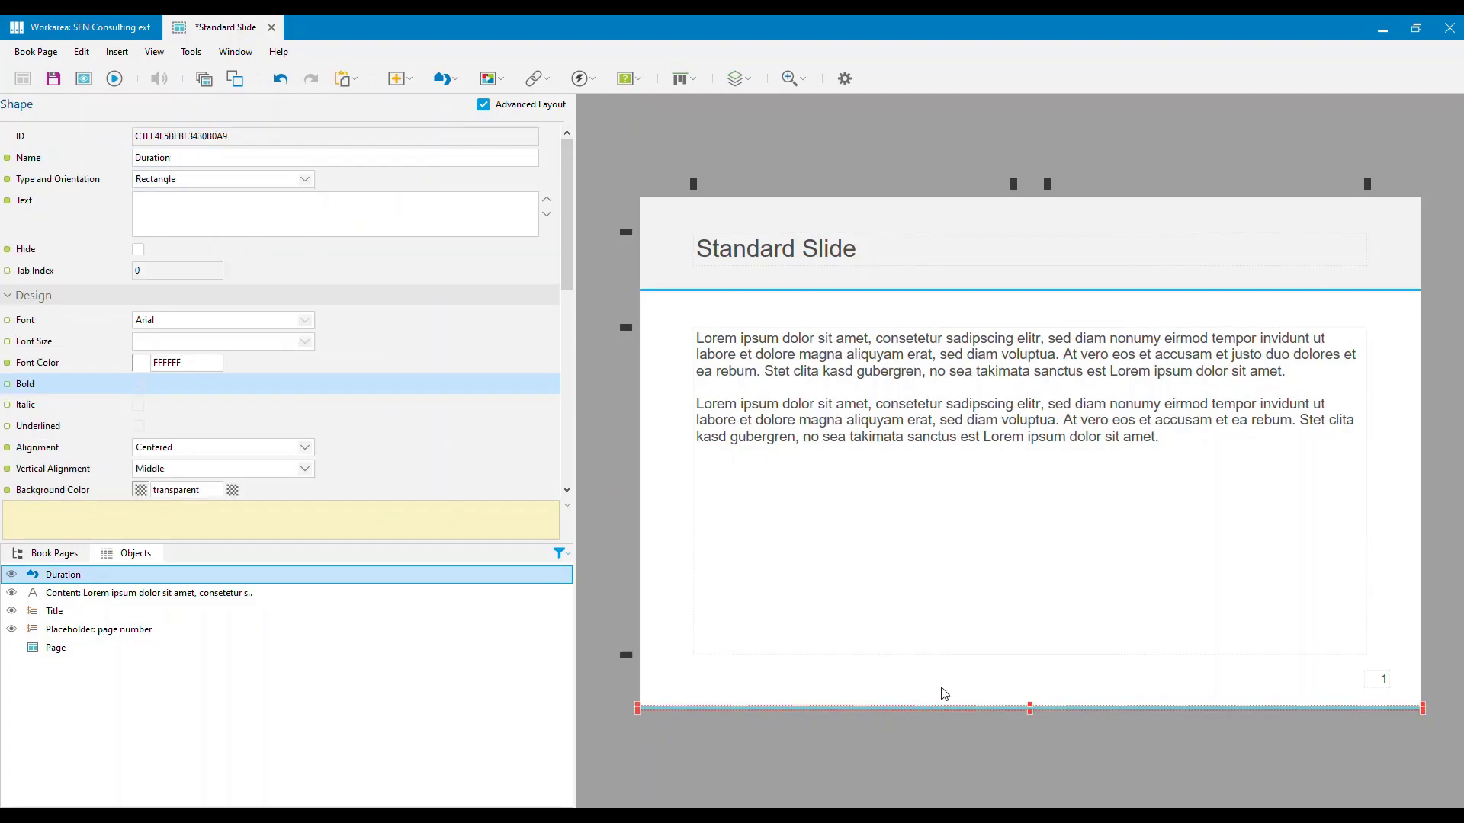
pyautogui.hotkey('ctrl', 'd')
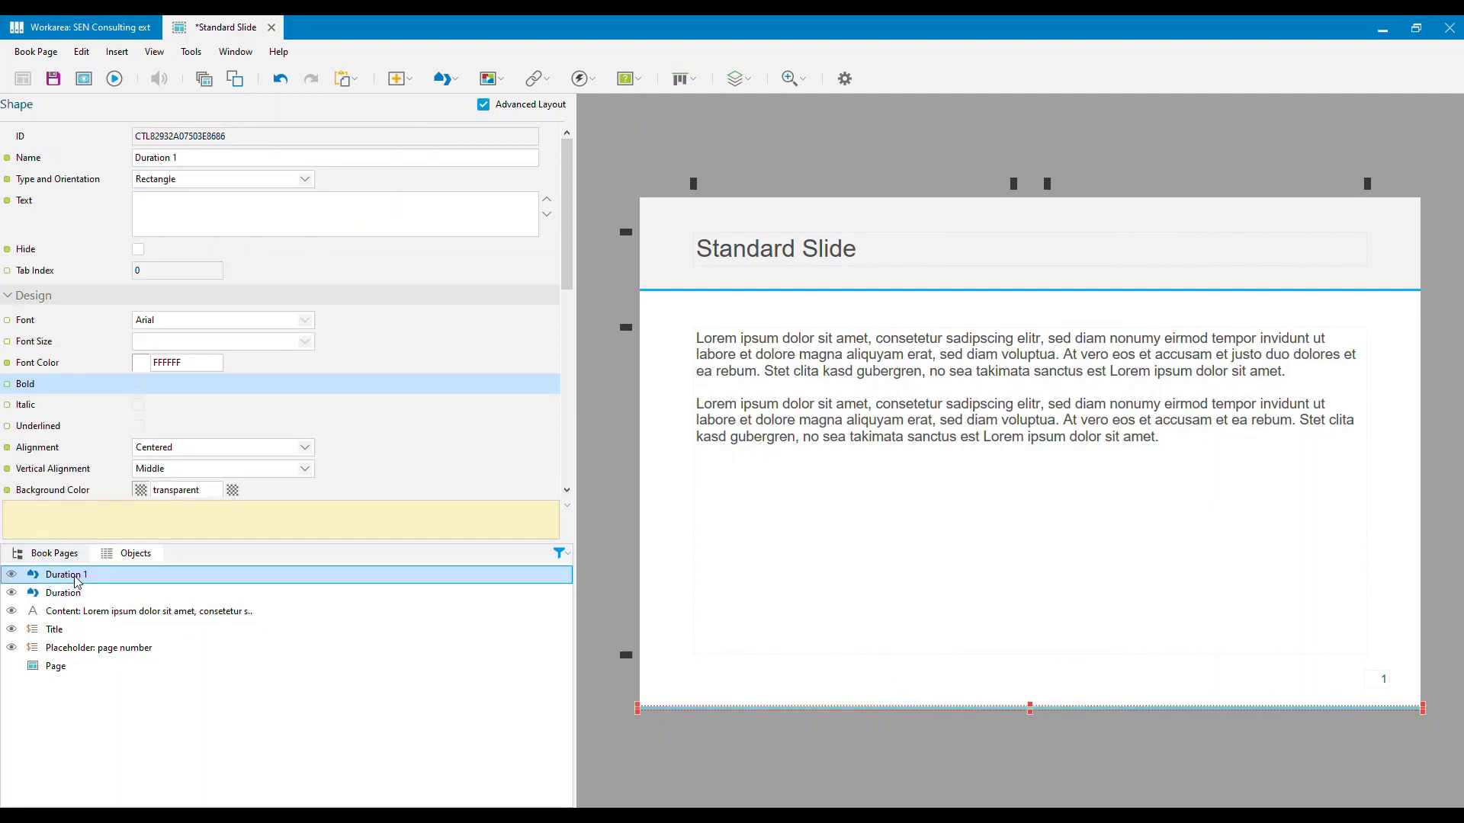
pyautogui.moveTo(209, 159); pyautogui.dragTo(90, 142)
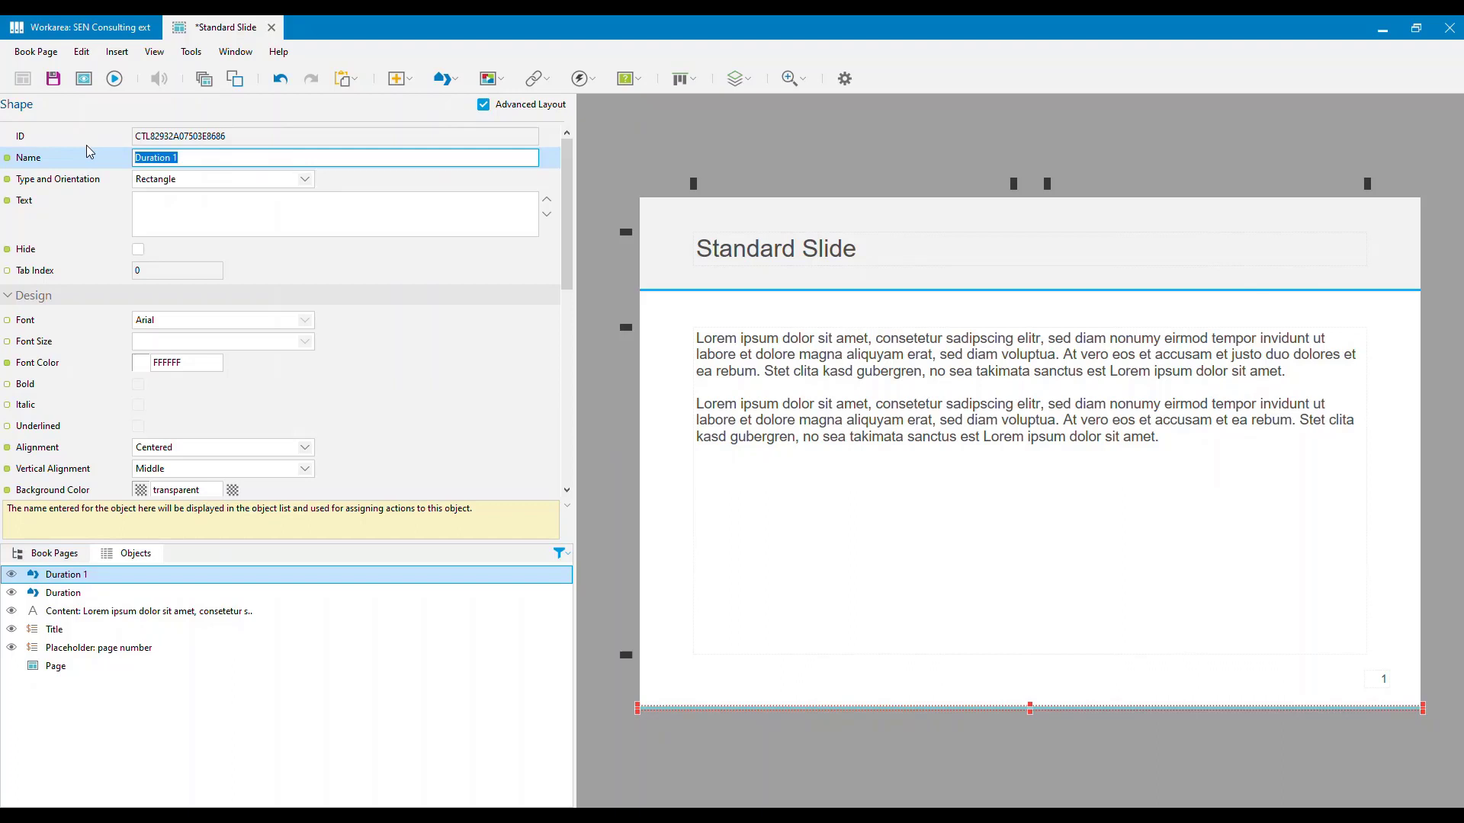
pyautogui.write('Elapsed')
pyautogui.click(439, 372)
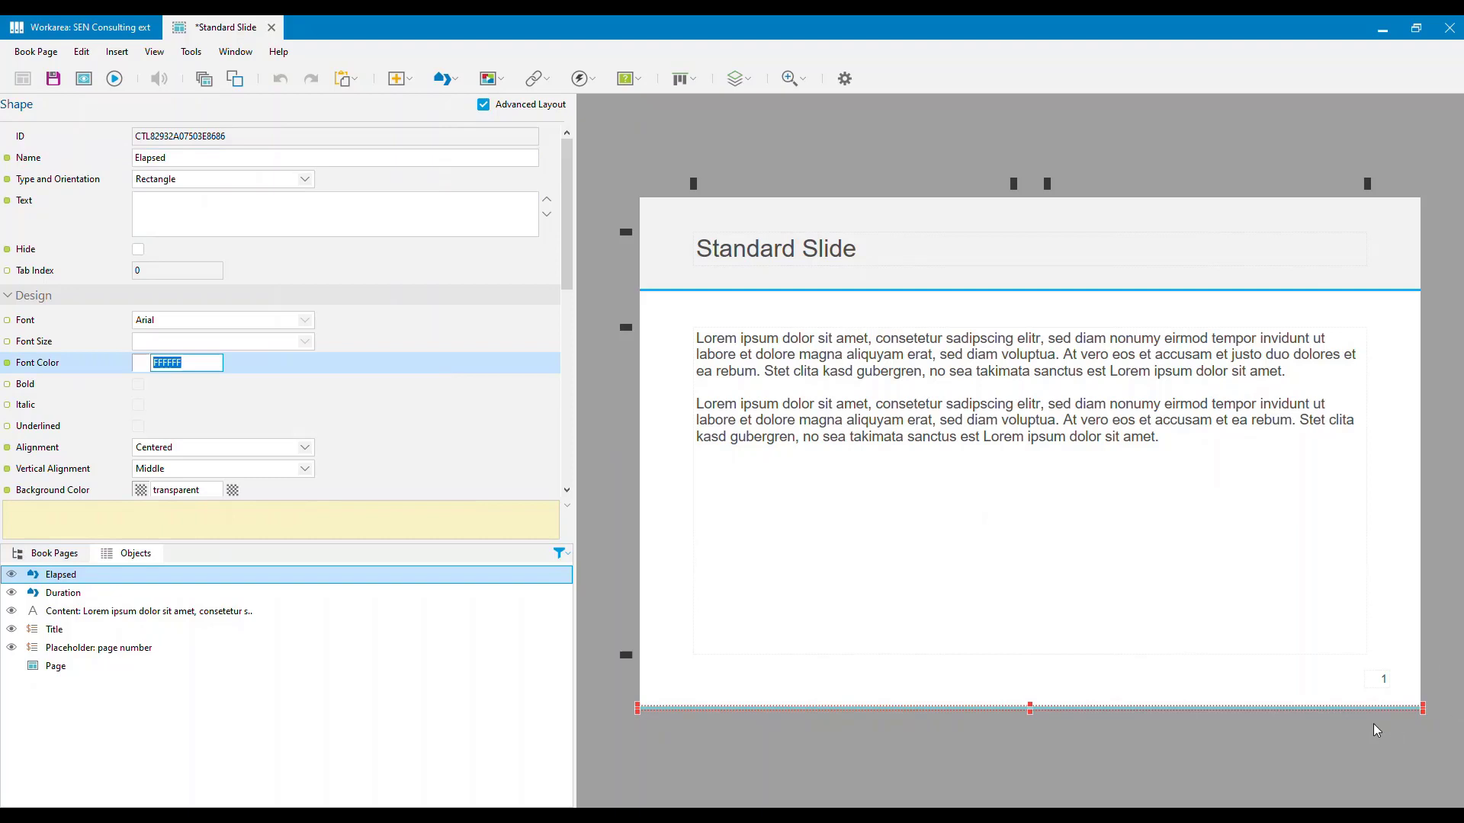
# Set the Elapsed rectangle's width to 1 and change its shape color to dark blue 444985.
pyautogui.moveTo(564, 264); pyautogui.dragTo(568, 378)
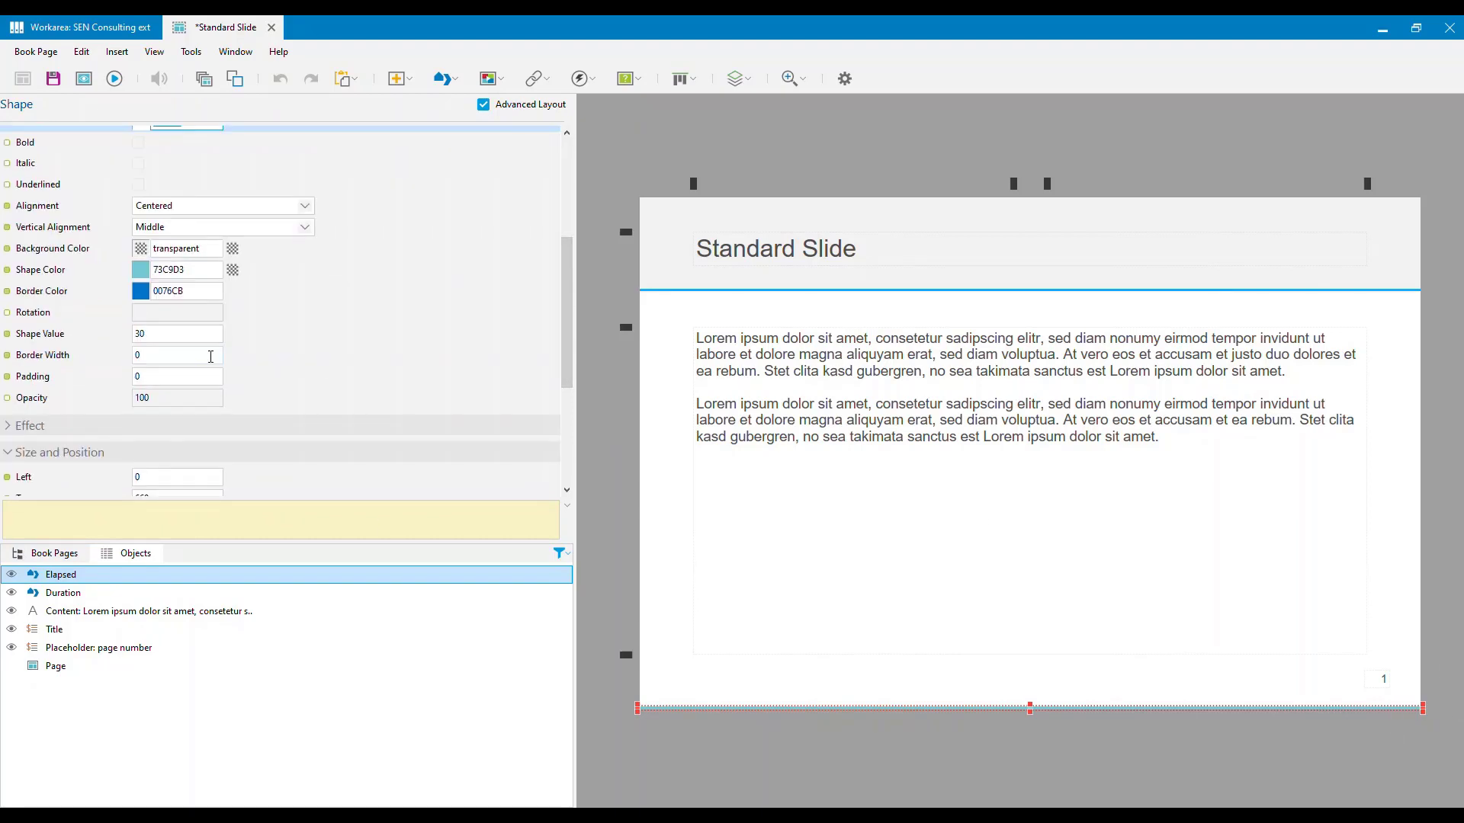
pyautogui.scroll(-3, 160, 396)
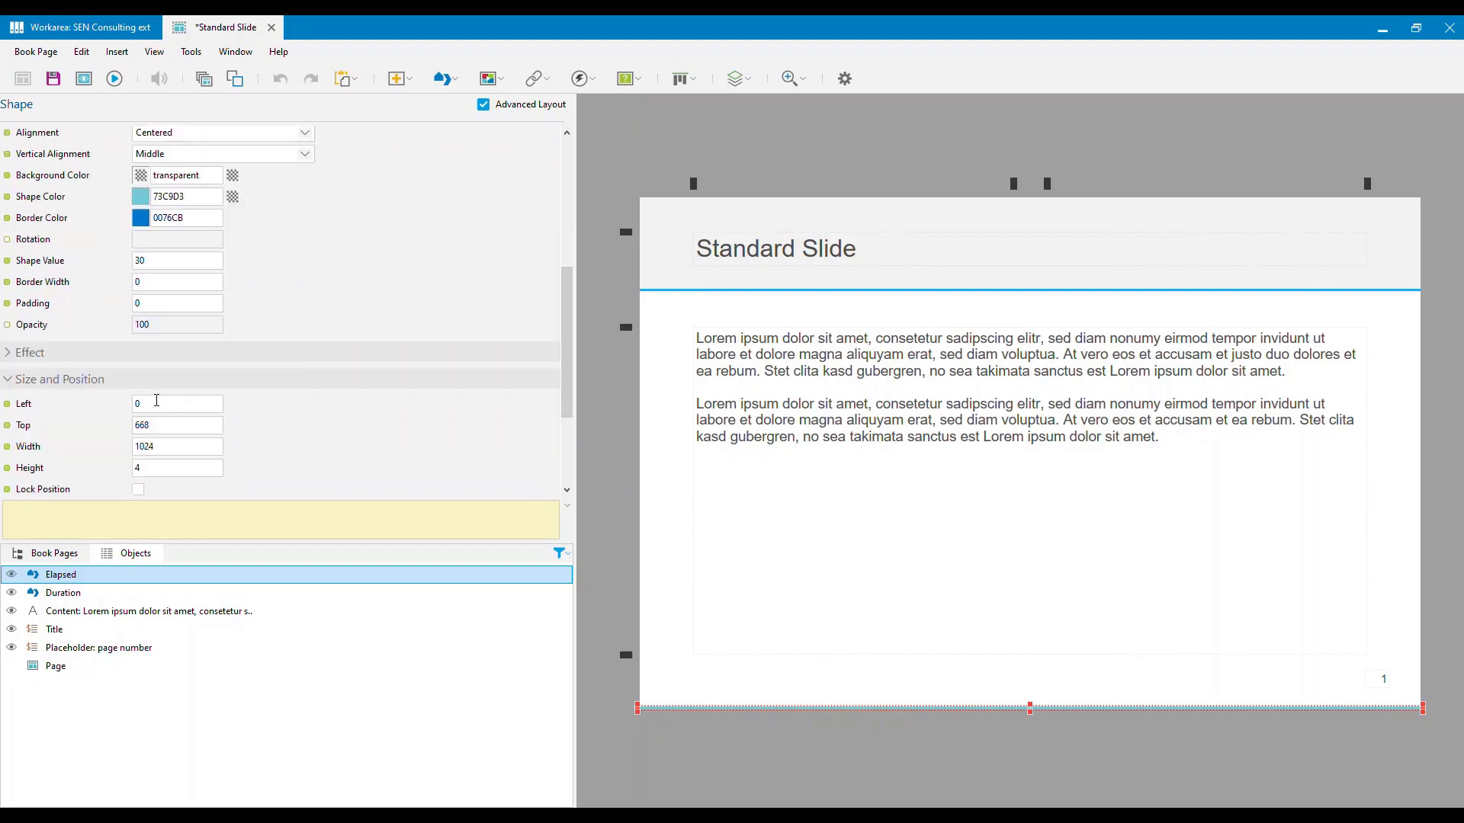
pyautogui.click(73, 389)
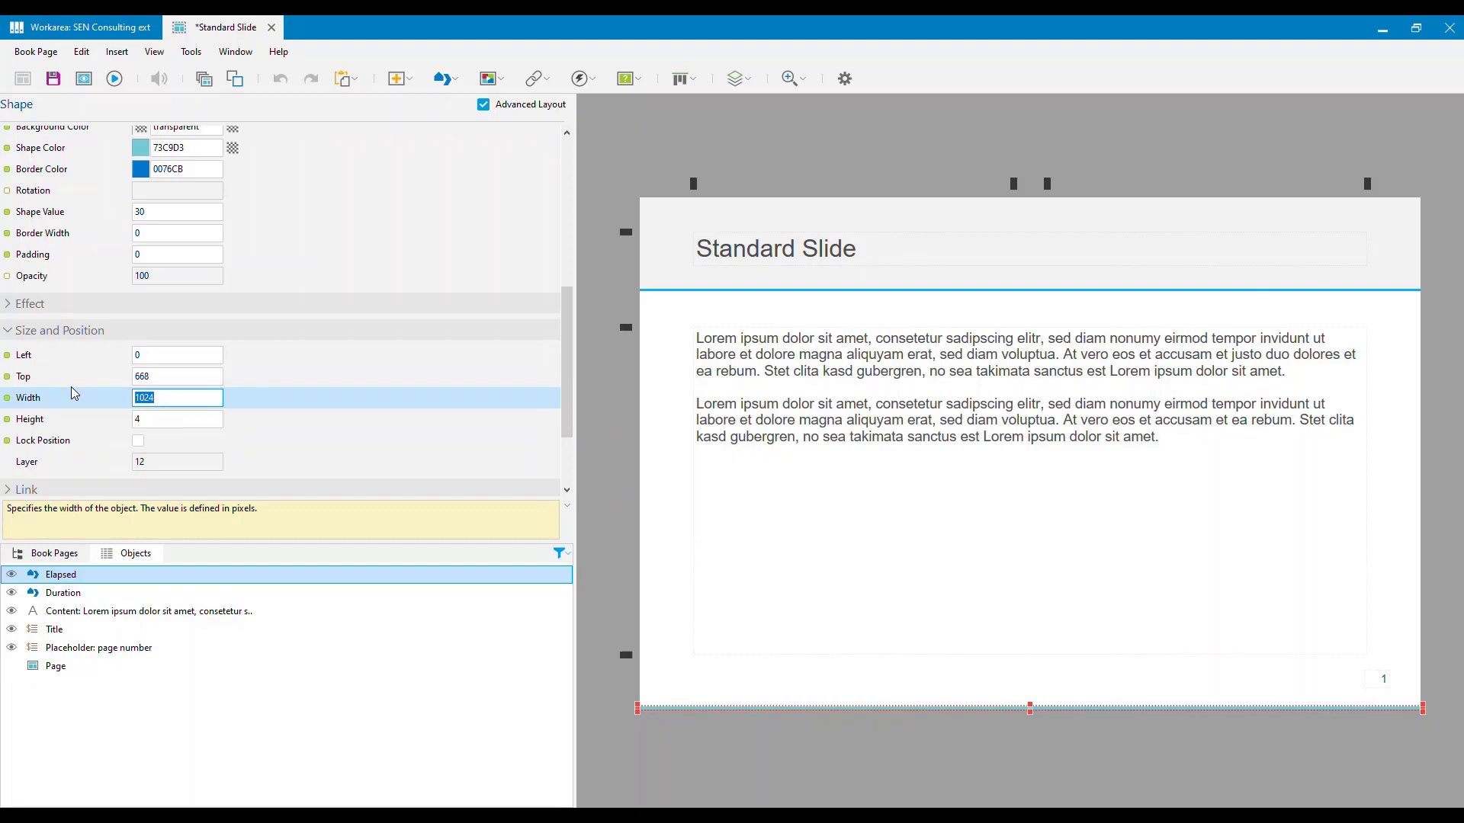
pyautogui.write('1')
pyautogui.click(152, 148)
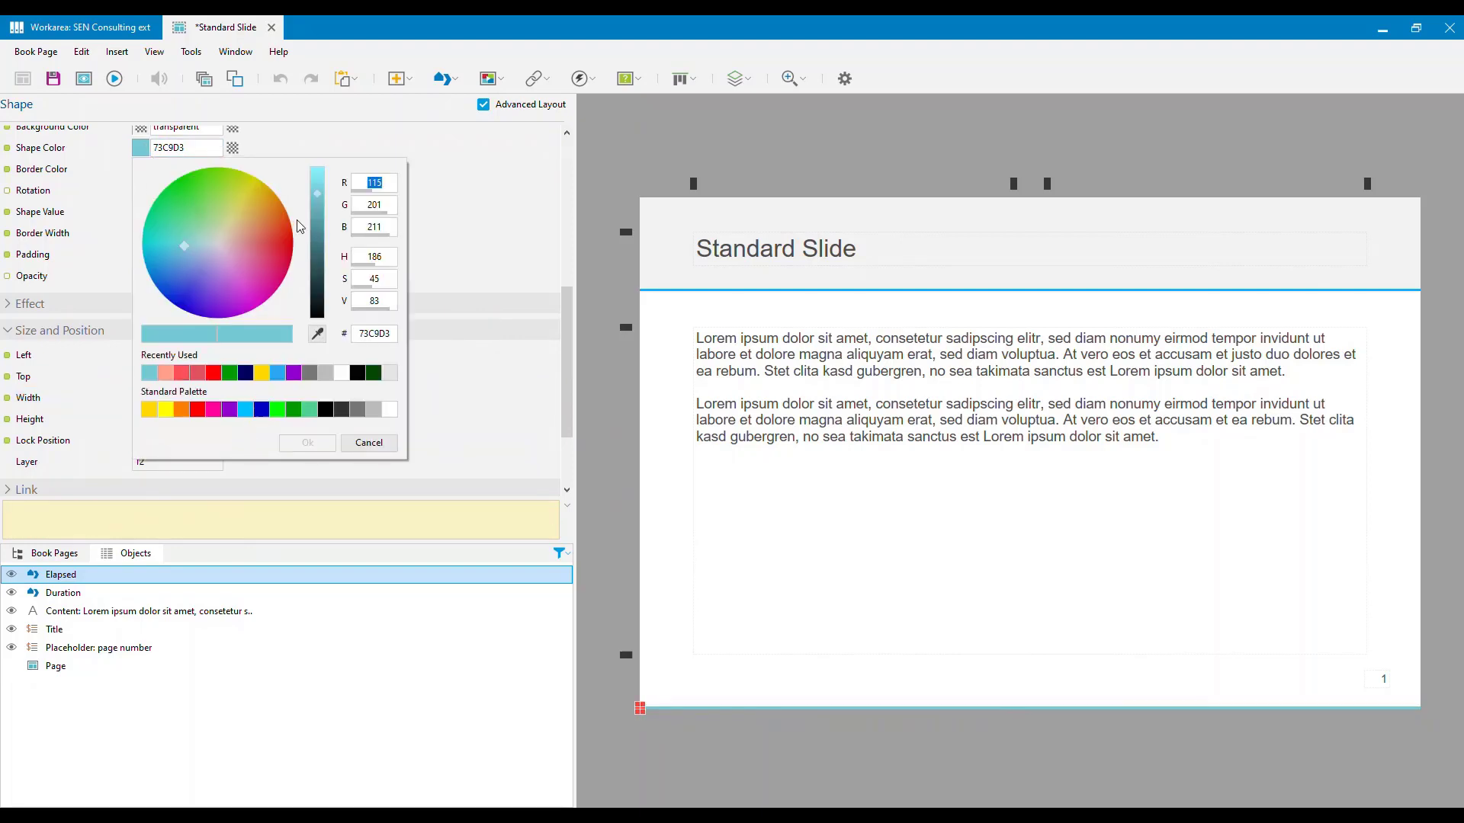
pyautogui.moveTo(318, 196); pyautogui.dragTo(318, 240)
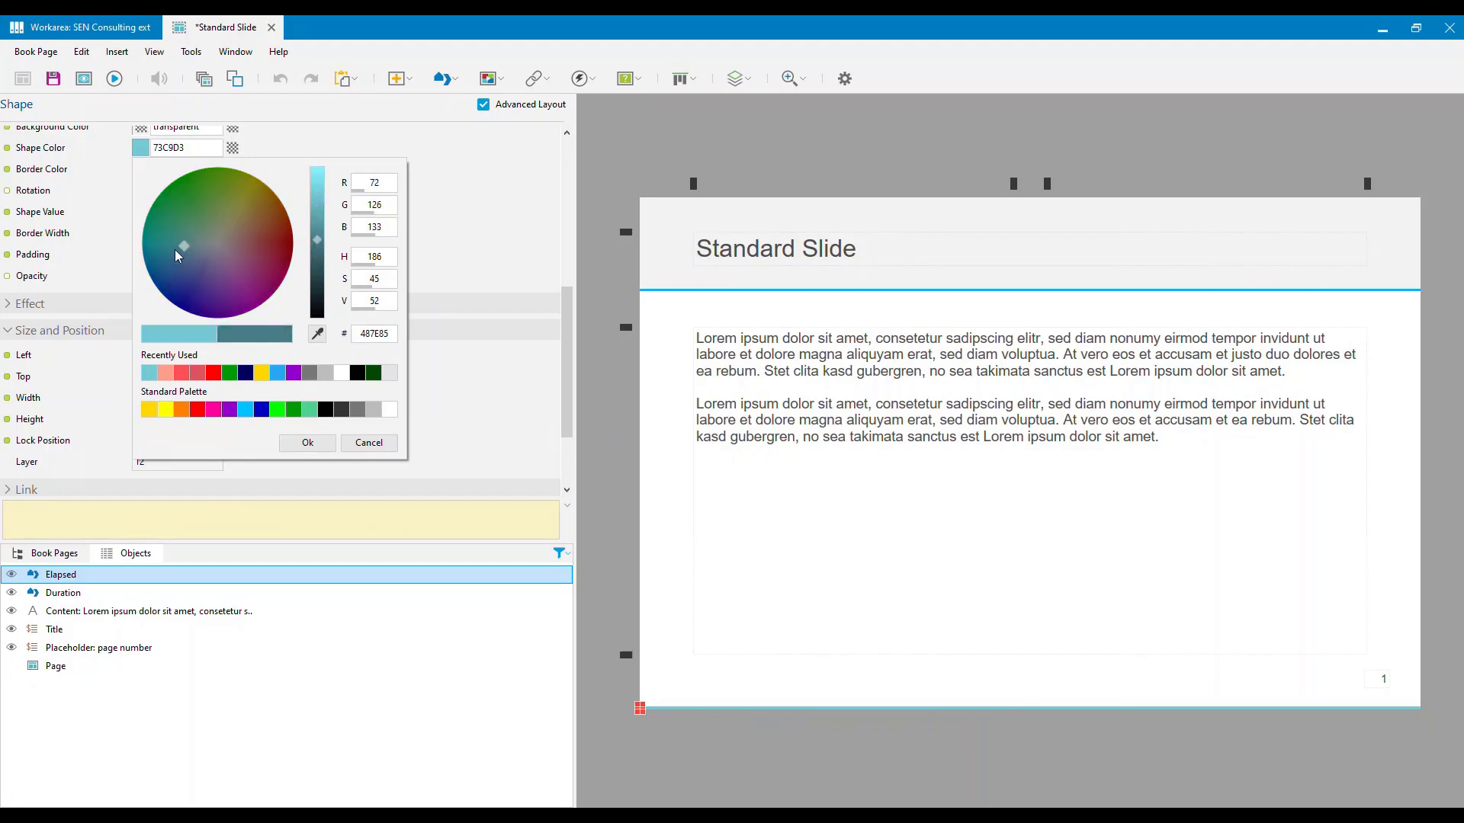
pyautogui.moveTo(181, 244)
pyautogui.mouseDown()
pyautogui.moveTo(165, 248)
pyautogui.moveTo(177, 241)
pyautogui.moveTo(195, 273)
pyautogui.mouseUp()
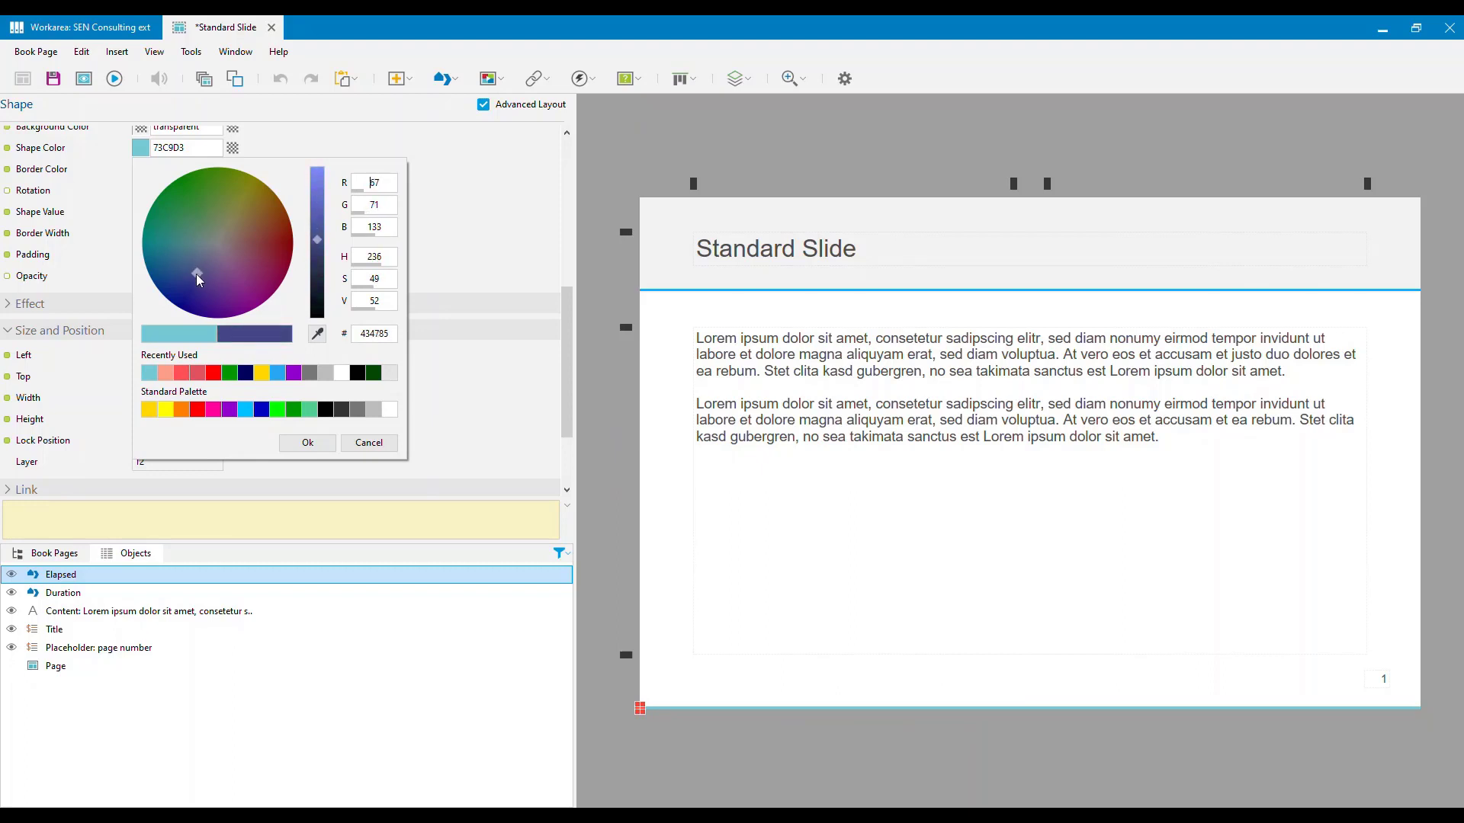
pyautogui.click(308, 444)
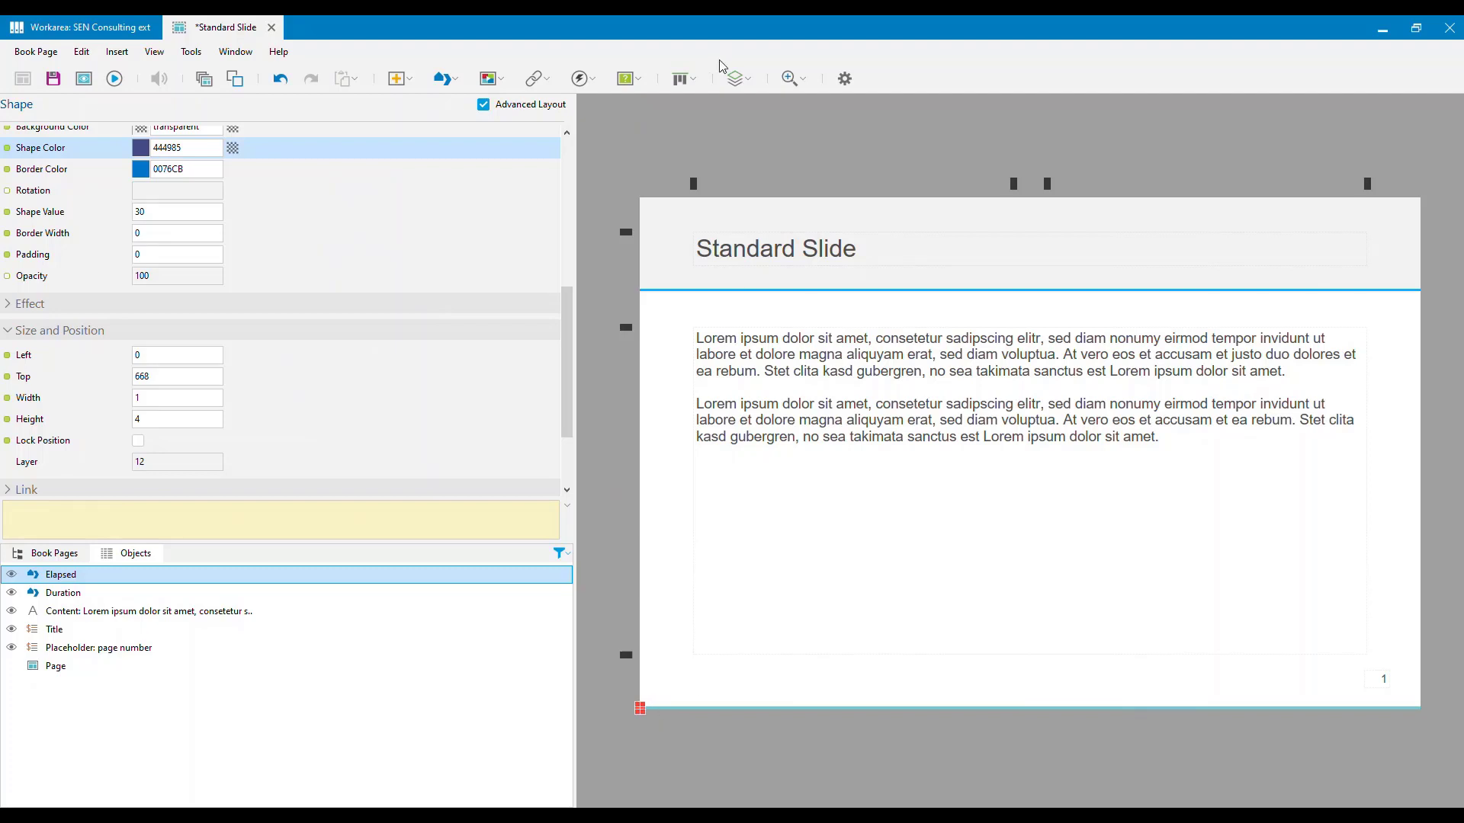
# Insert an Animation object and fit it over the Duration bar at left 0, top 668, width 1024, height 4.
pyautogui.click(584, 79)
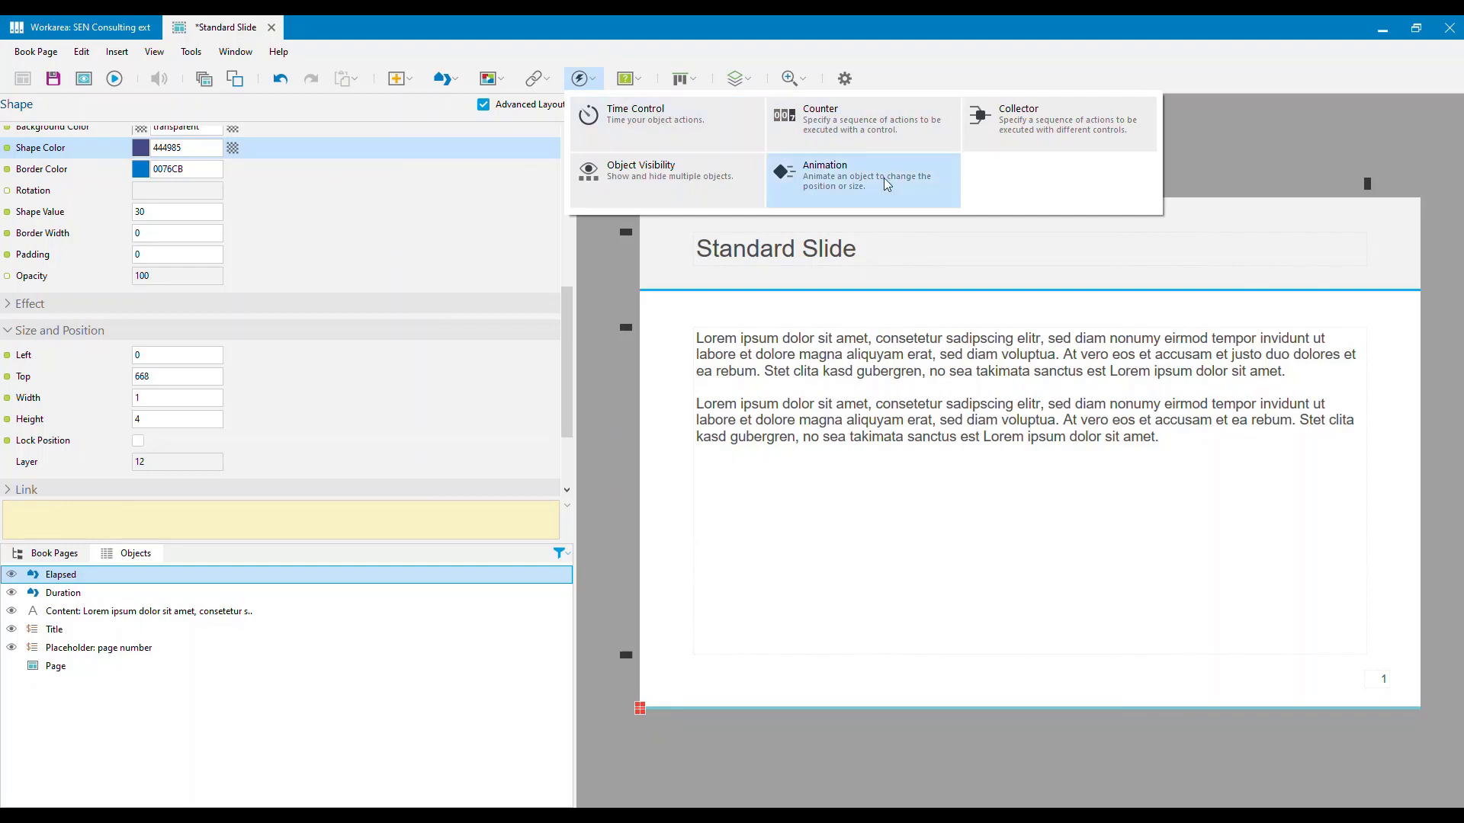
pyautogui.click(887, 184)
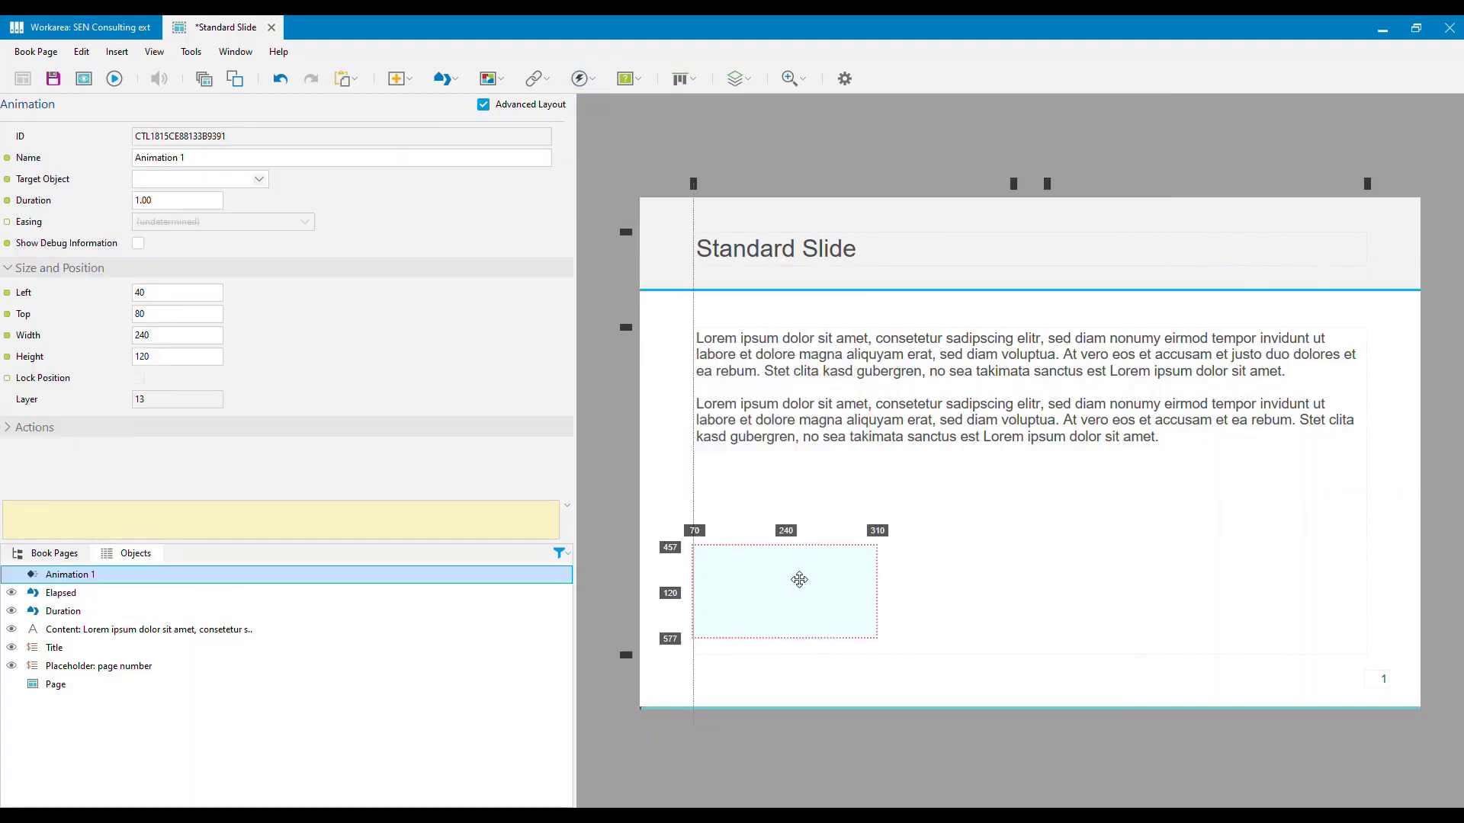
pyautogui.click(799, 580)
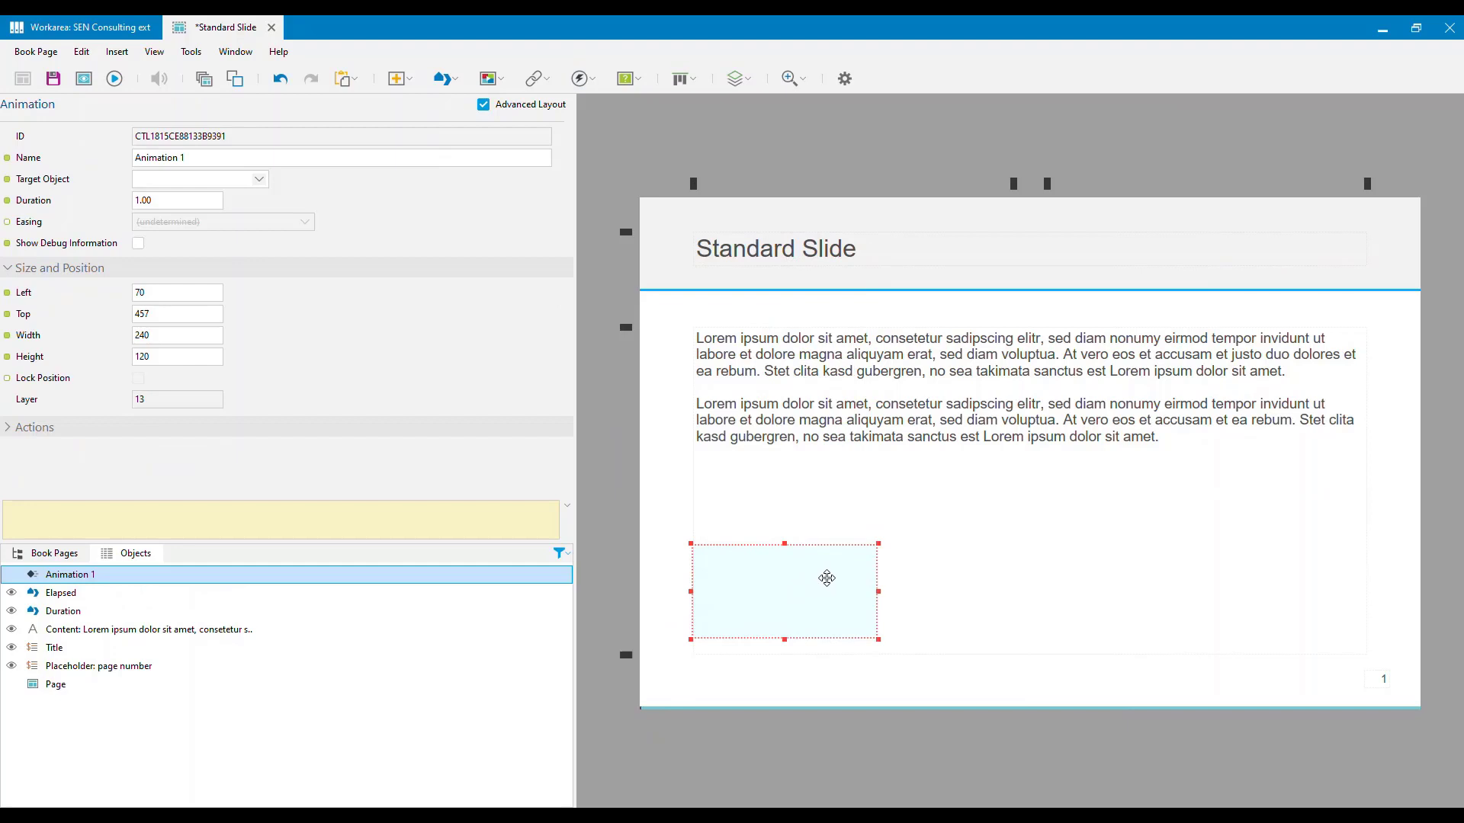
pyautogui.moveTo(800, 568); pyautogui.dragTo(1423, 676)
pyautogui.moveTo(1030, 615); pyautogui.dragTo(1033, 704)
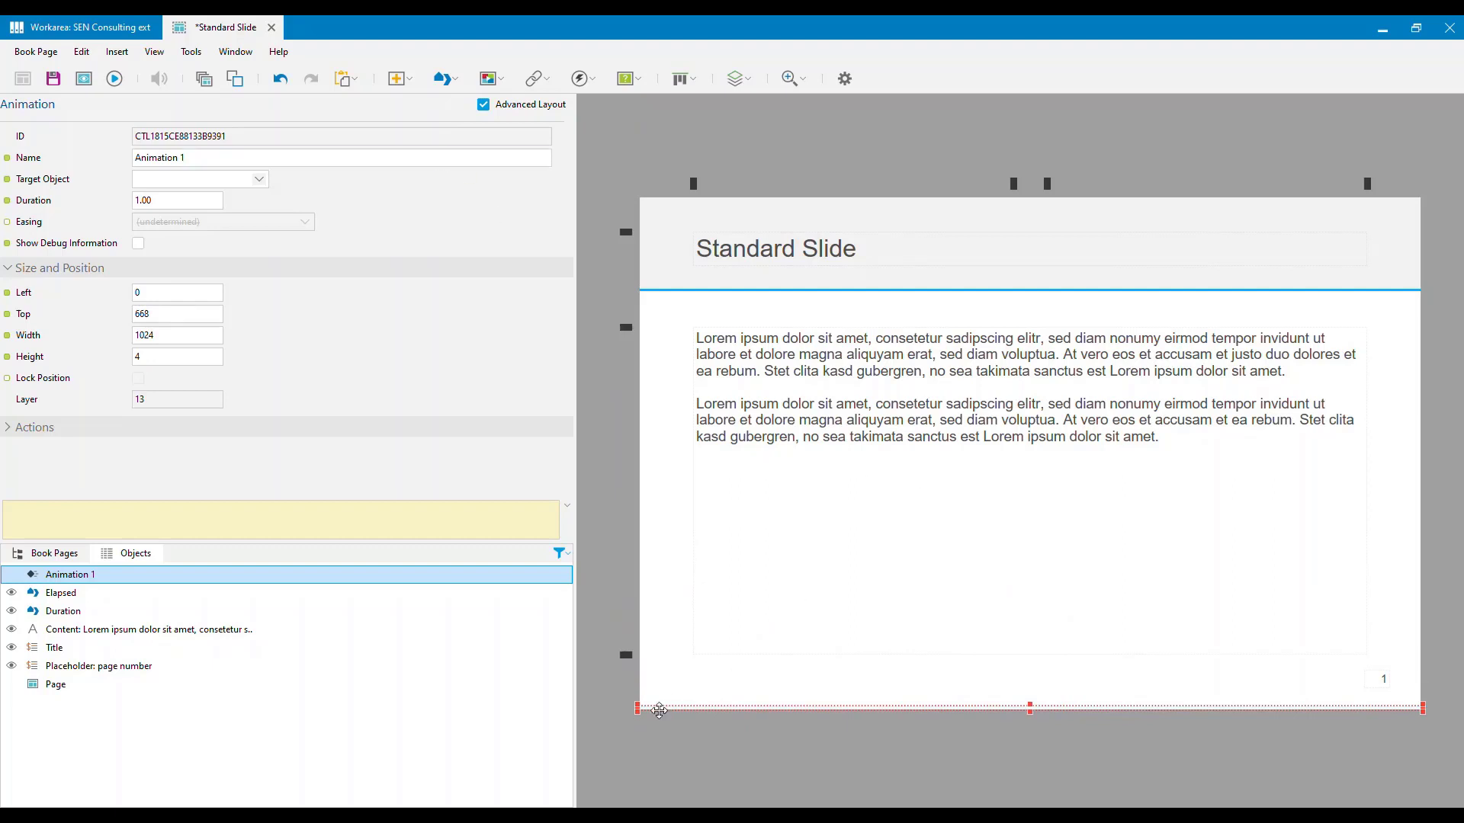
# Make the Elapsed rectangle the target of Animation 1 and set the animation's duration to 5.
pyautogui.moveTo(1030, 707); pyautogui.dragTo(1031, 564)
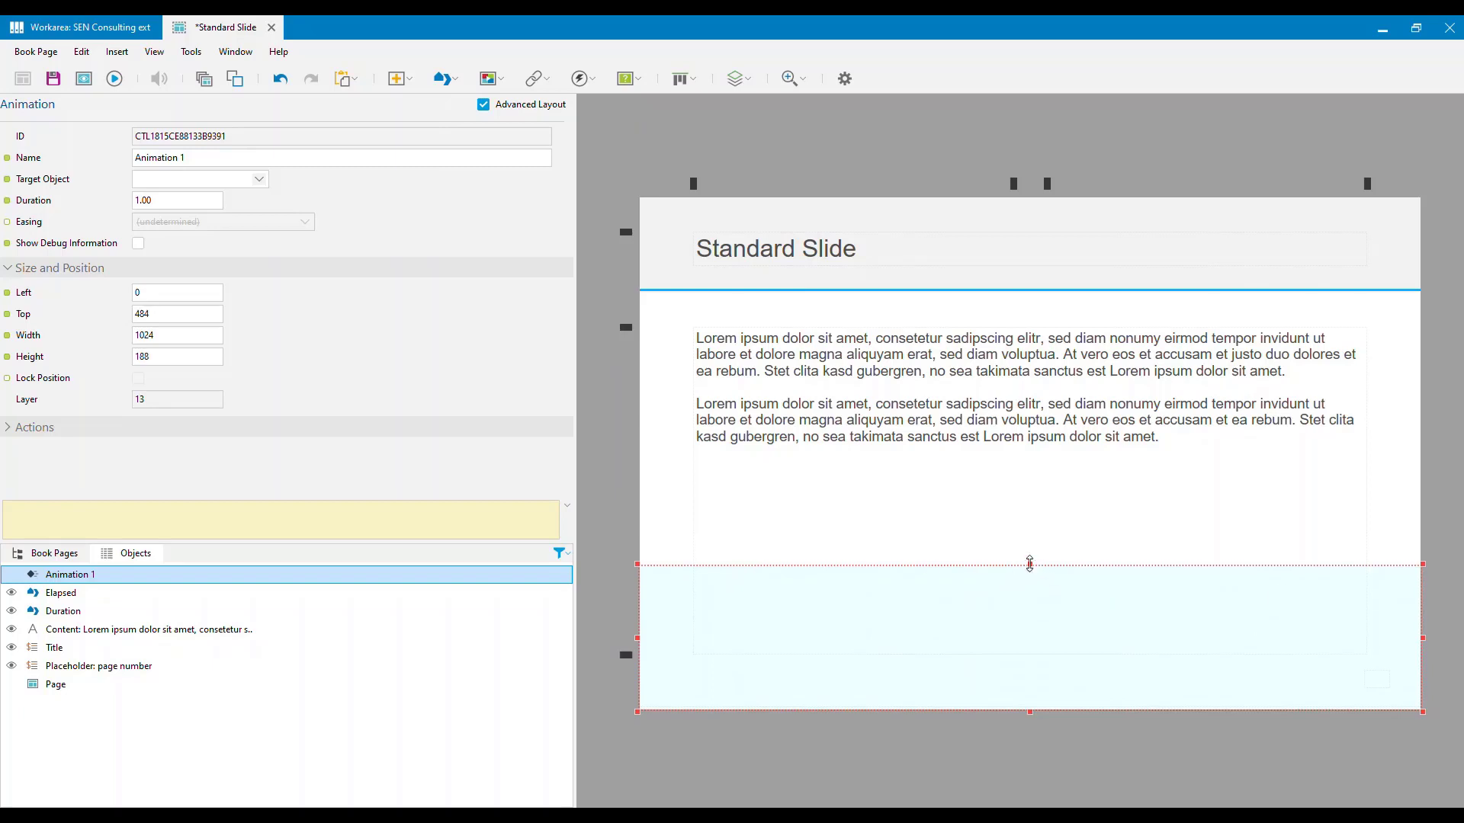
pyautogui.moveTo(1030, 564); pyautogui.dragTo(1037, 702)
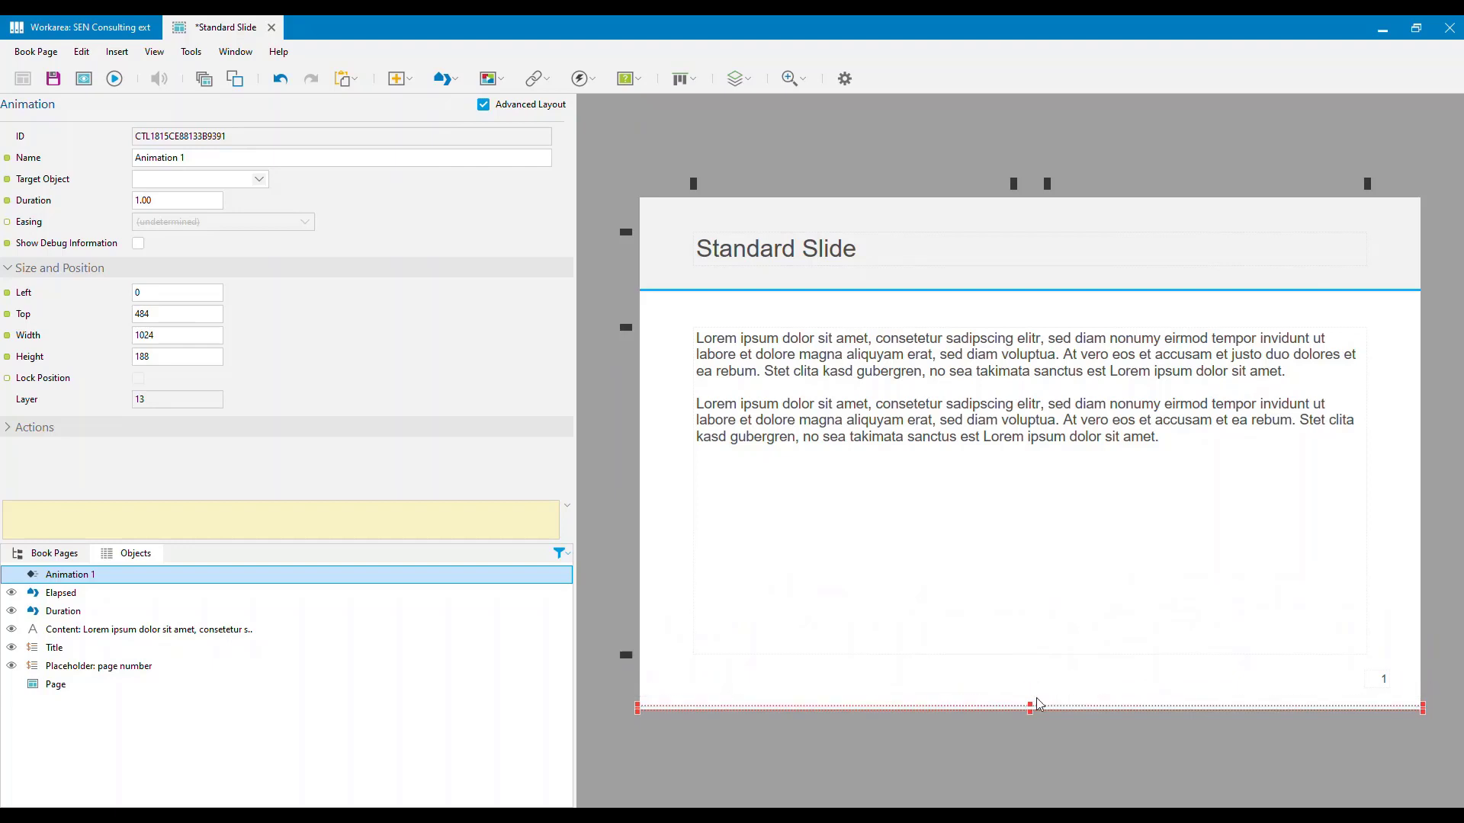
pyautogui.click(259, 180)
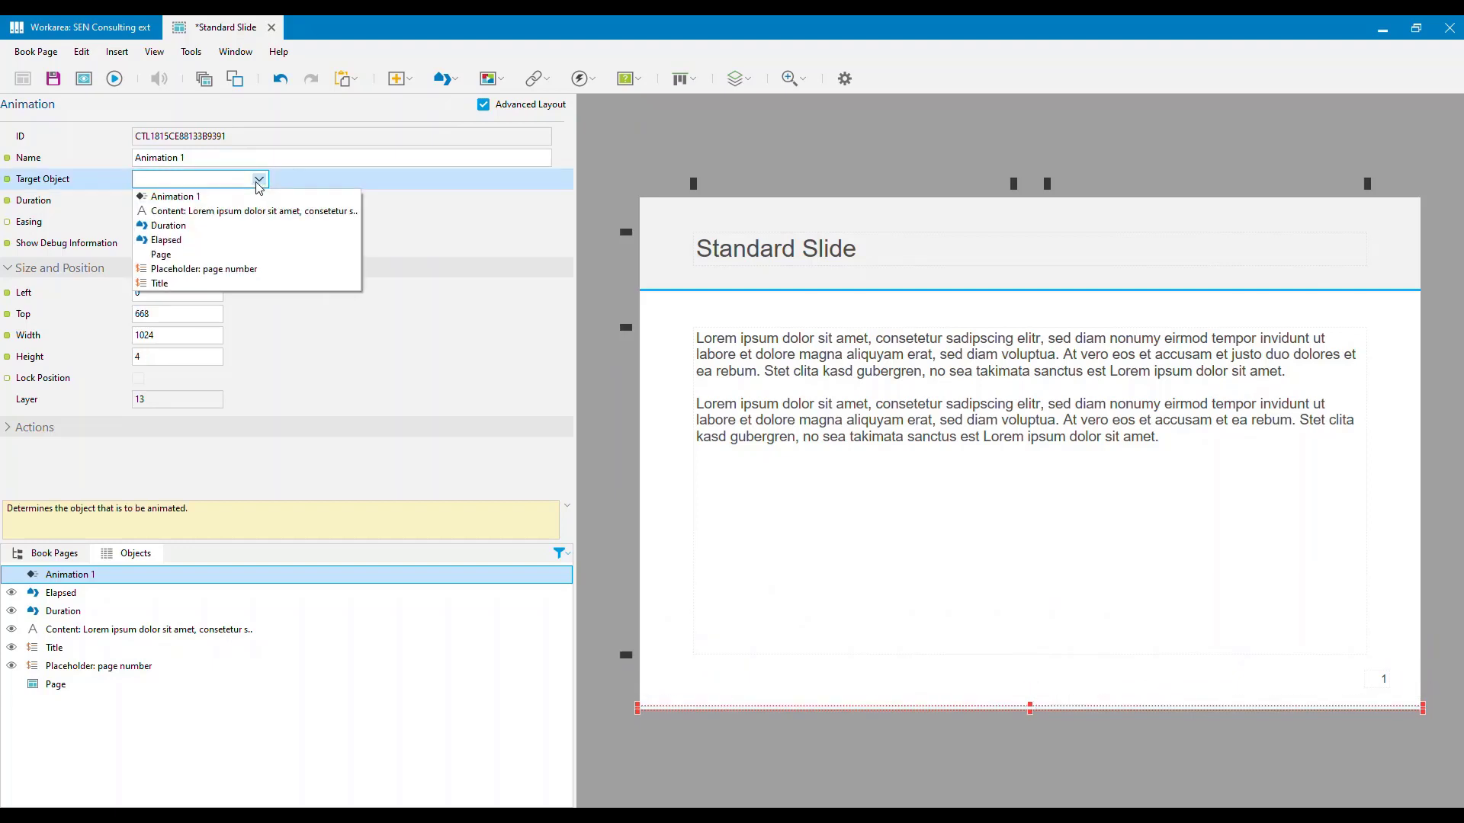
pyautogui.click(184, 241)
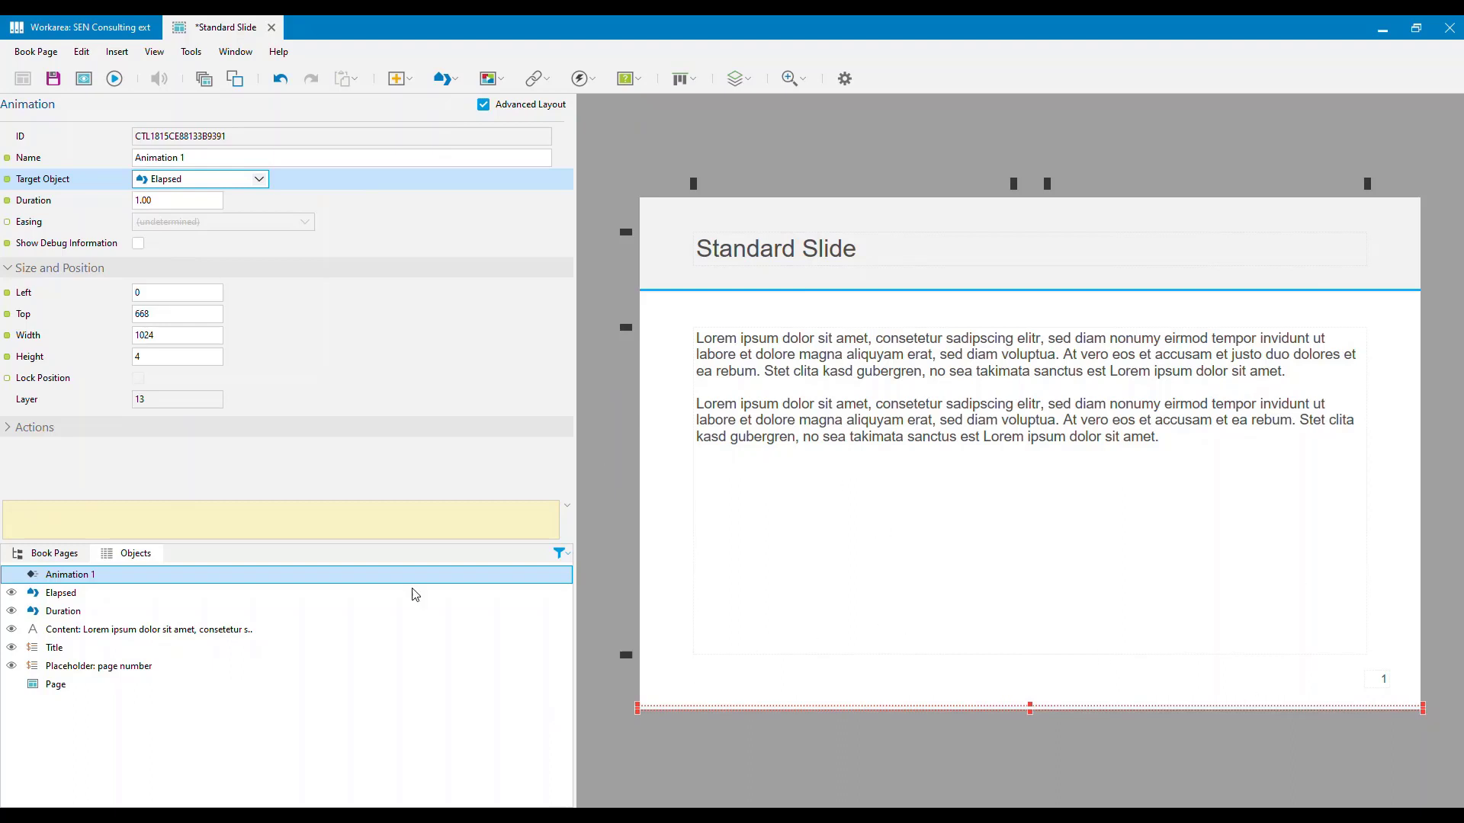
pyautogui.click(180, 203)
pyautogui.click(180, 204)
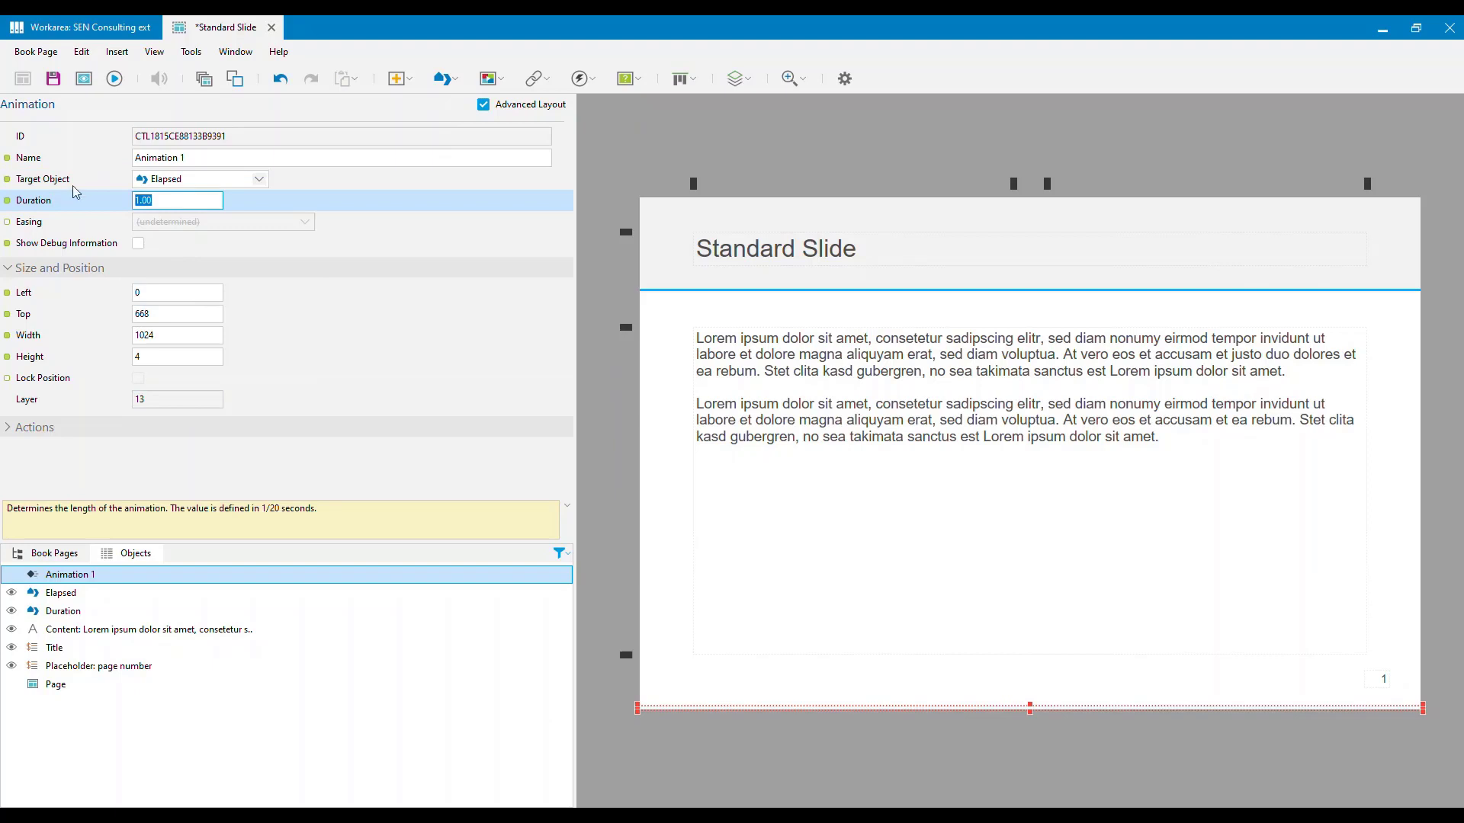
pyautogui.write('5')
pyautogui.click(409, 238)
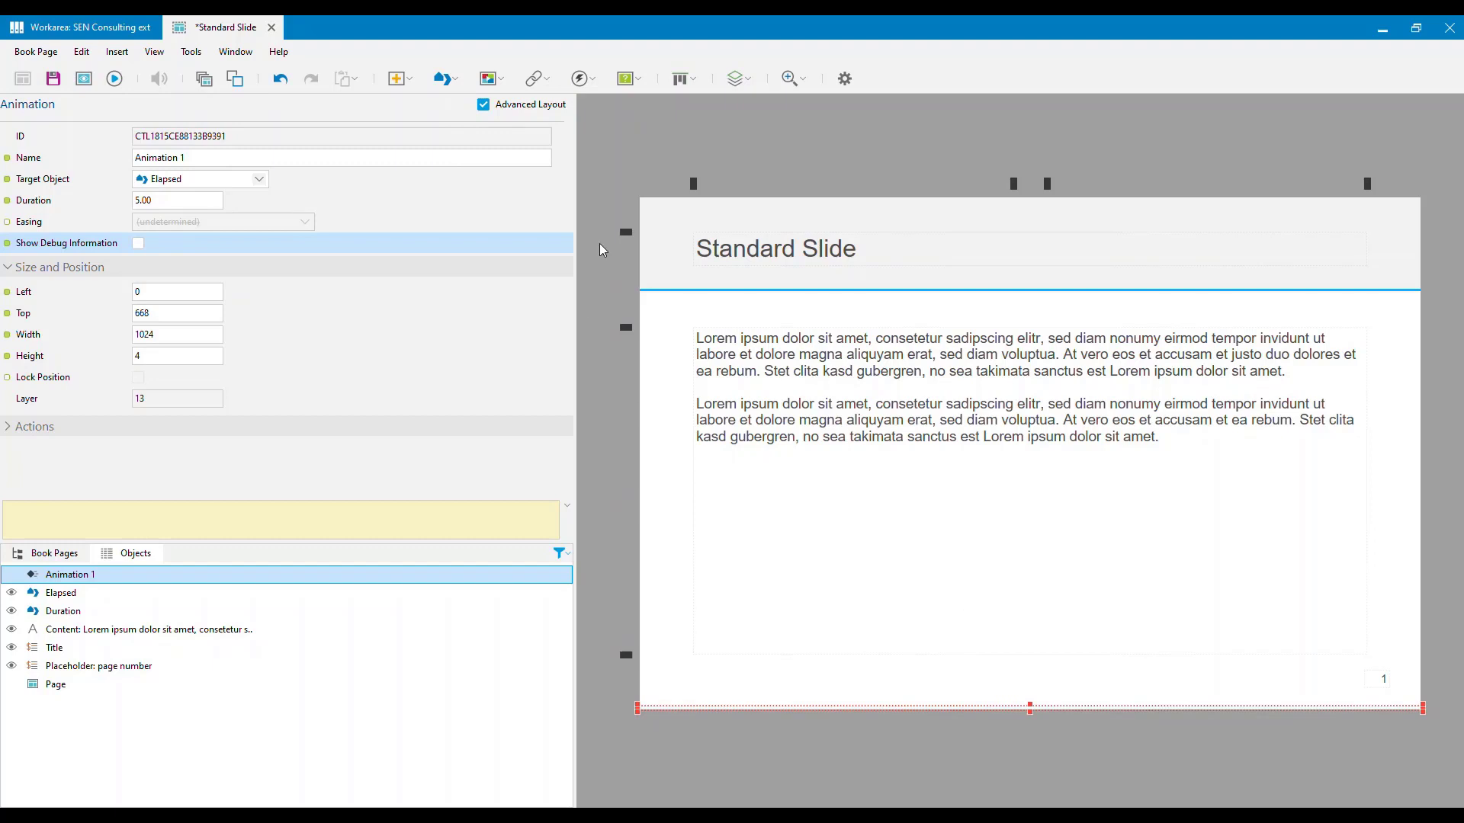
# Add an On Page Loaded action to the page that starts Animation 1.
pyautogui.click(620, 161)
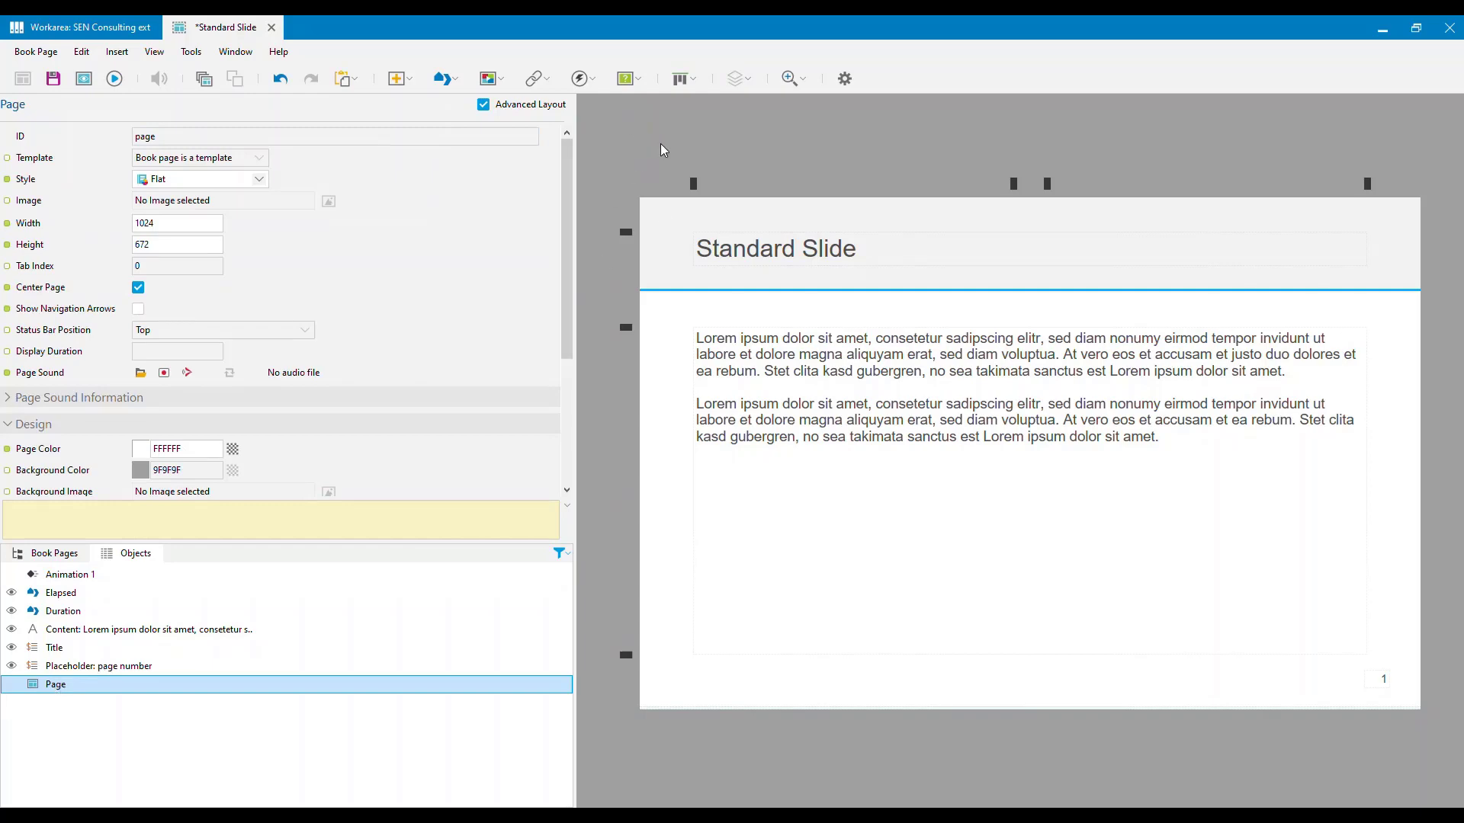
pyautogui.moveTo(564, 309); pyautogui.dragTo(572, 443)
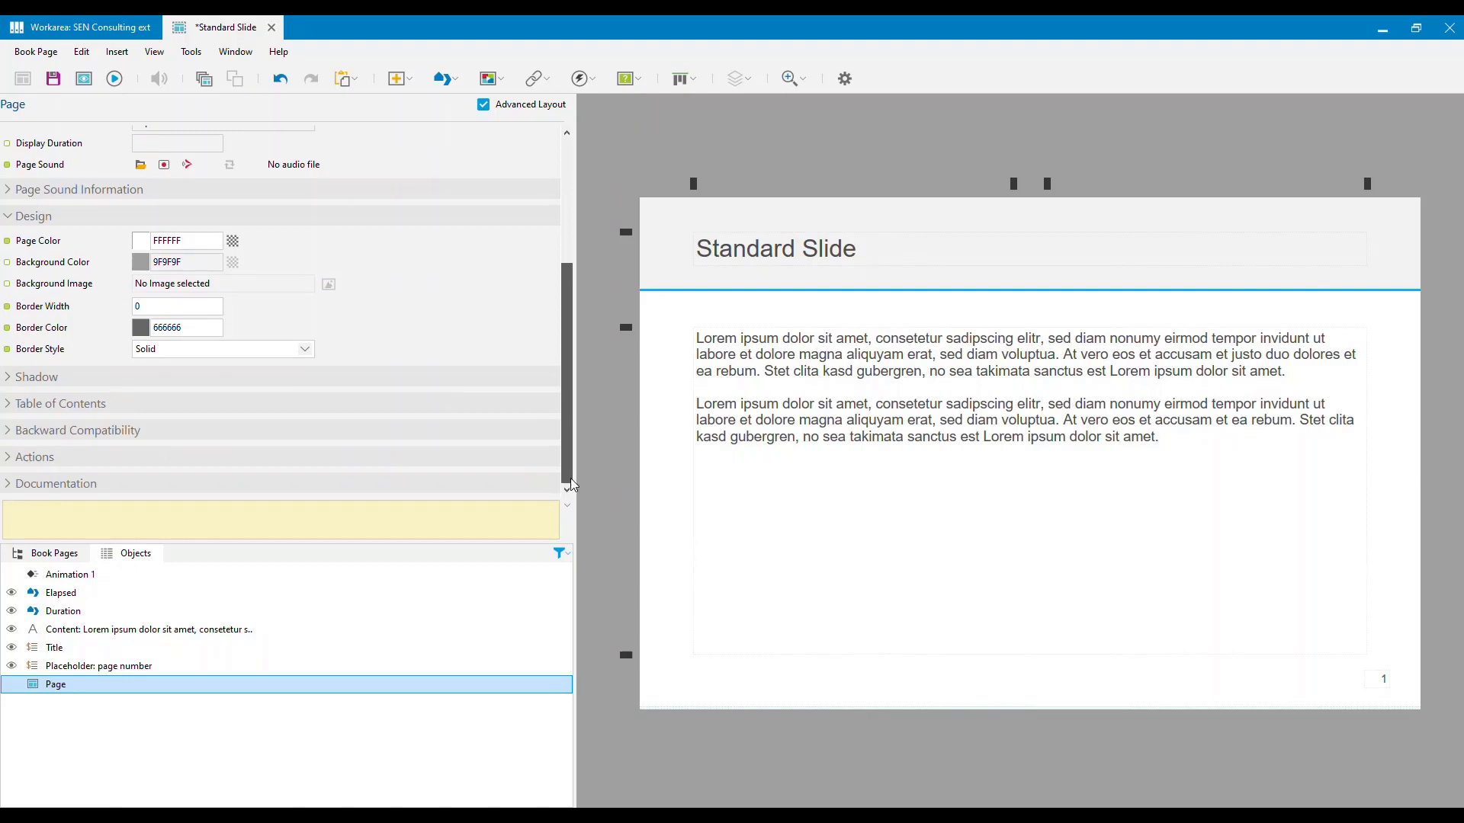
pyautogui.click(9, 457)
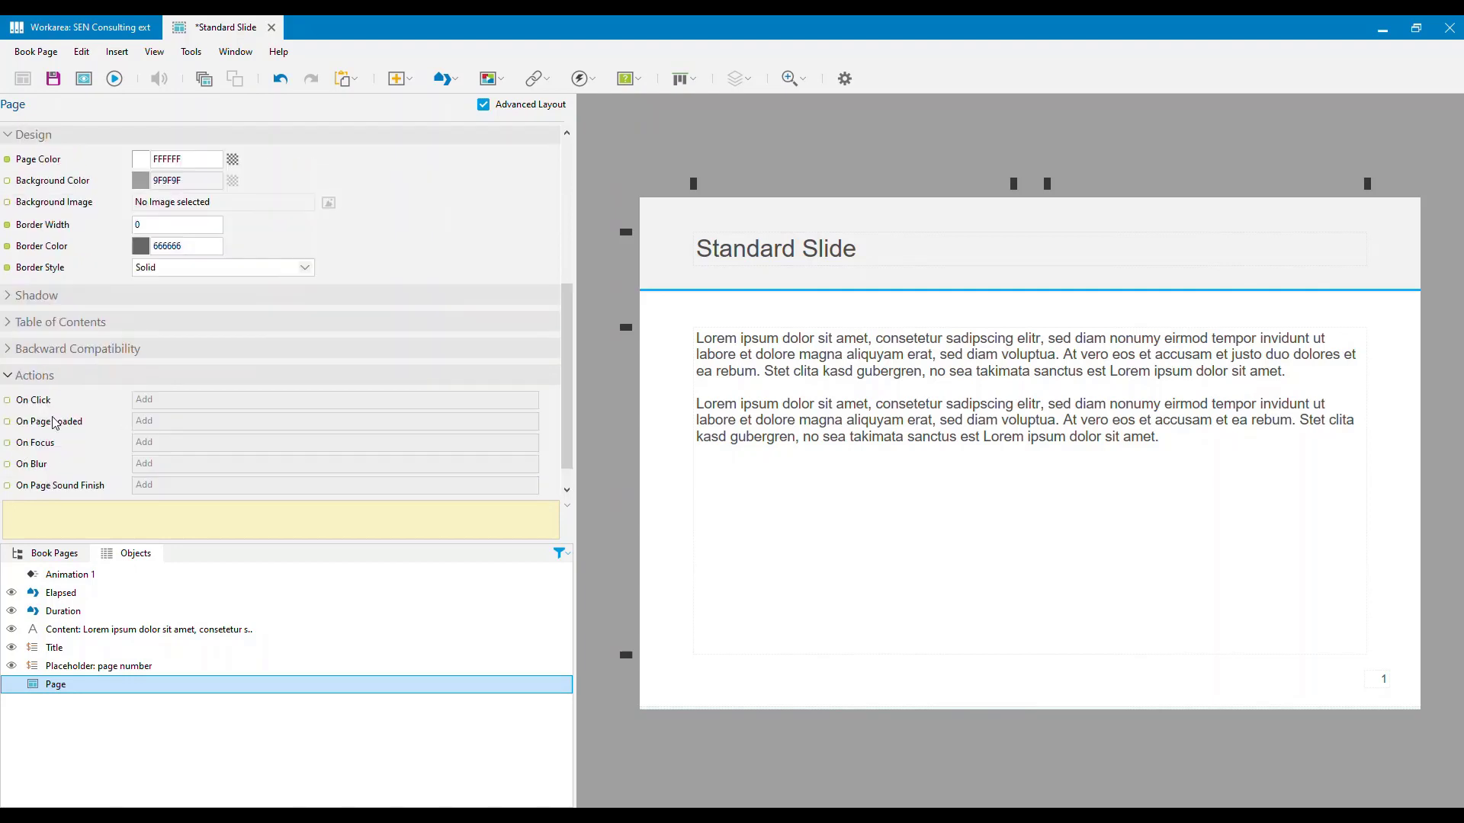
pyautogui.click(147, 426)
pyautogui.click(145, 422)
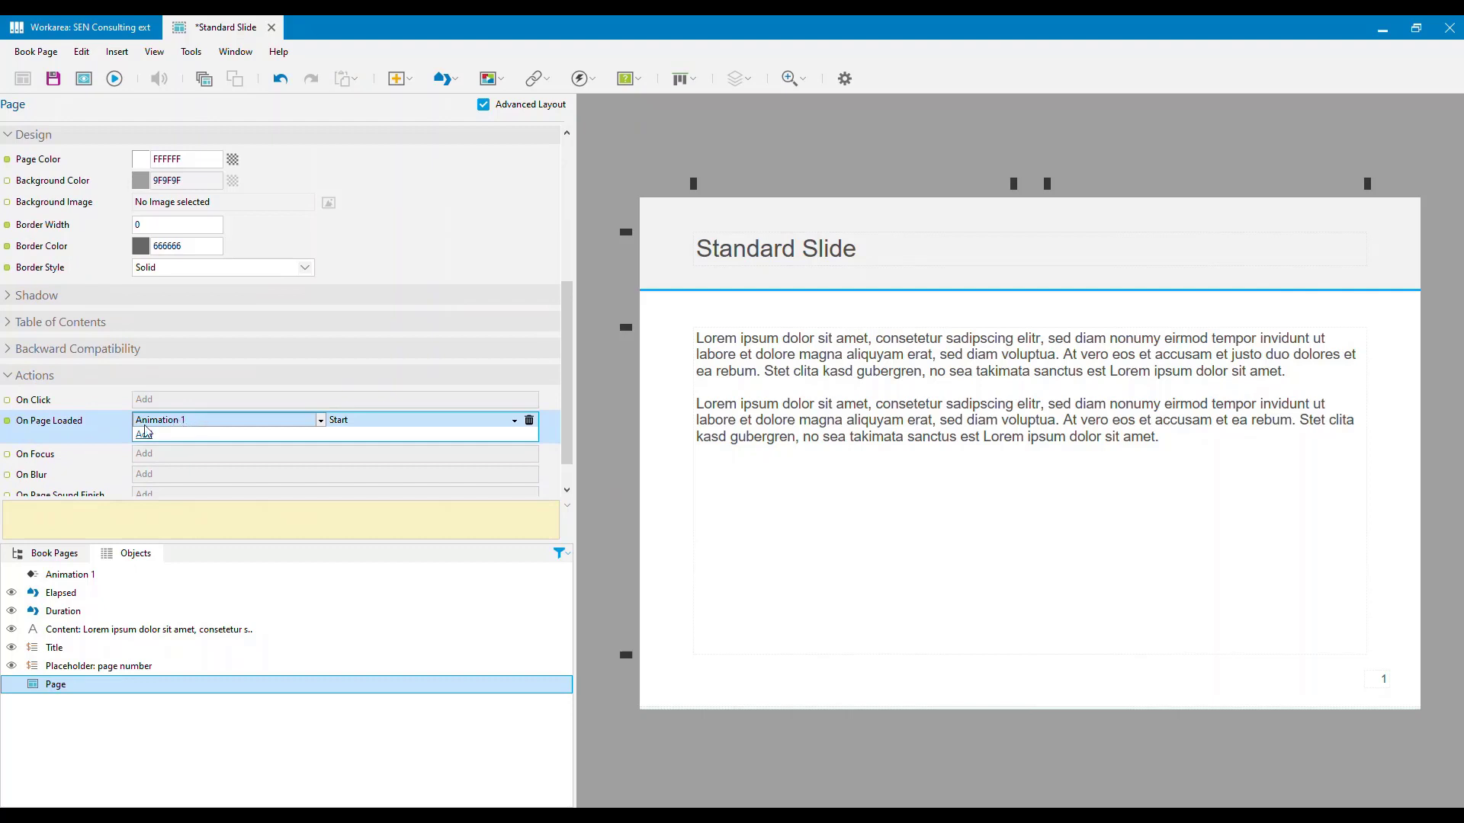
# Rename the Animation 1 object to Progress.
pyautogui.click(76, 577)
pyautogui.click(218, 158)
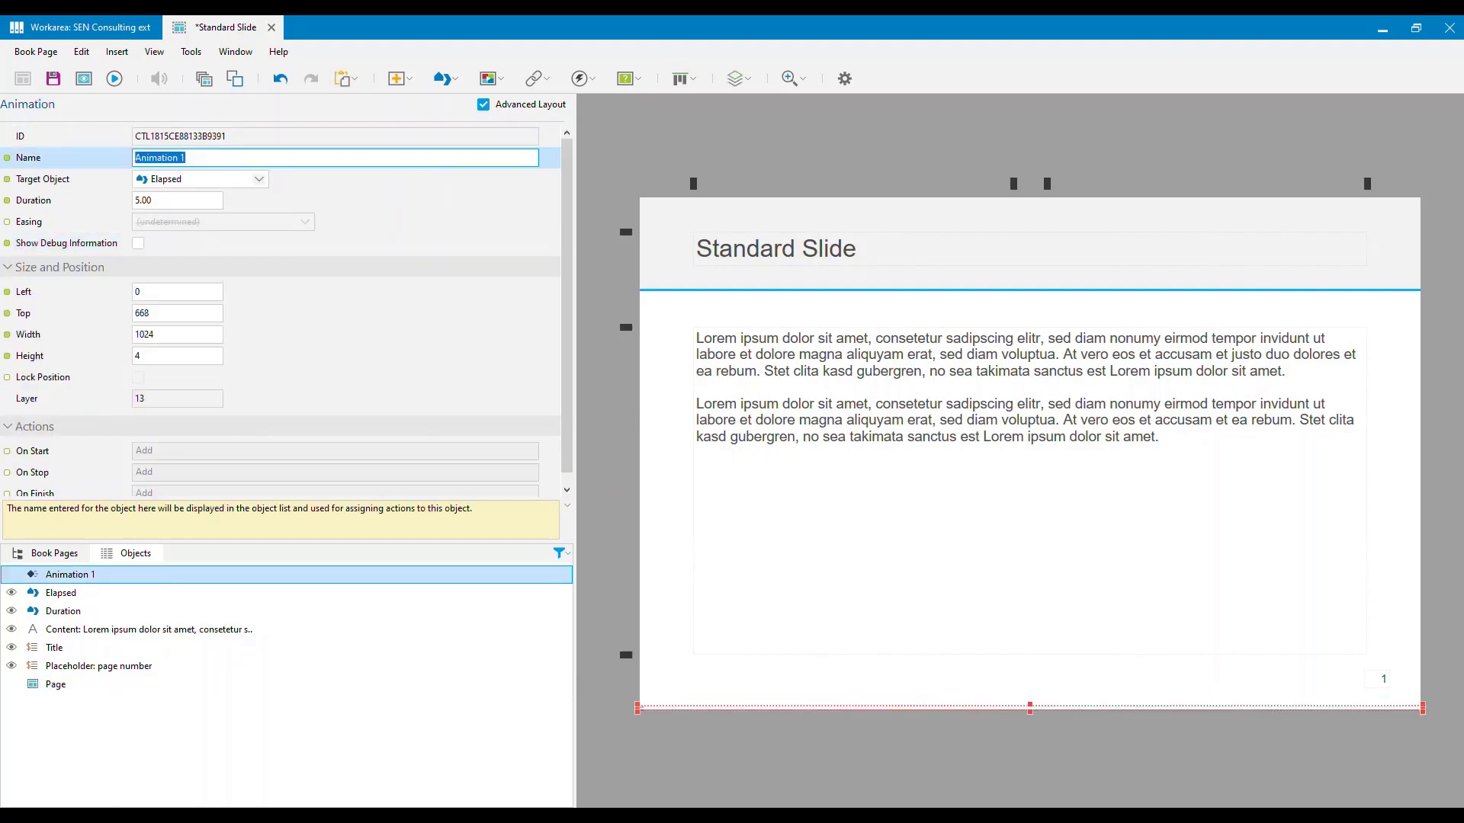
pyautogui.write('Progress')
pyautogui.click(598, 634)
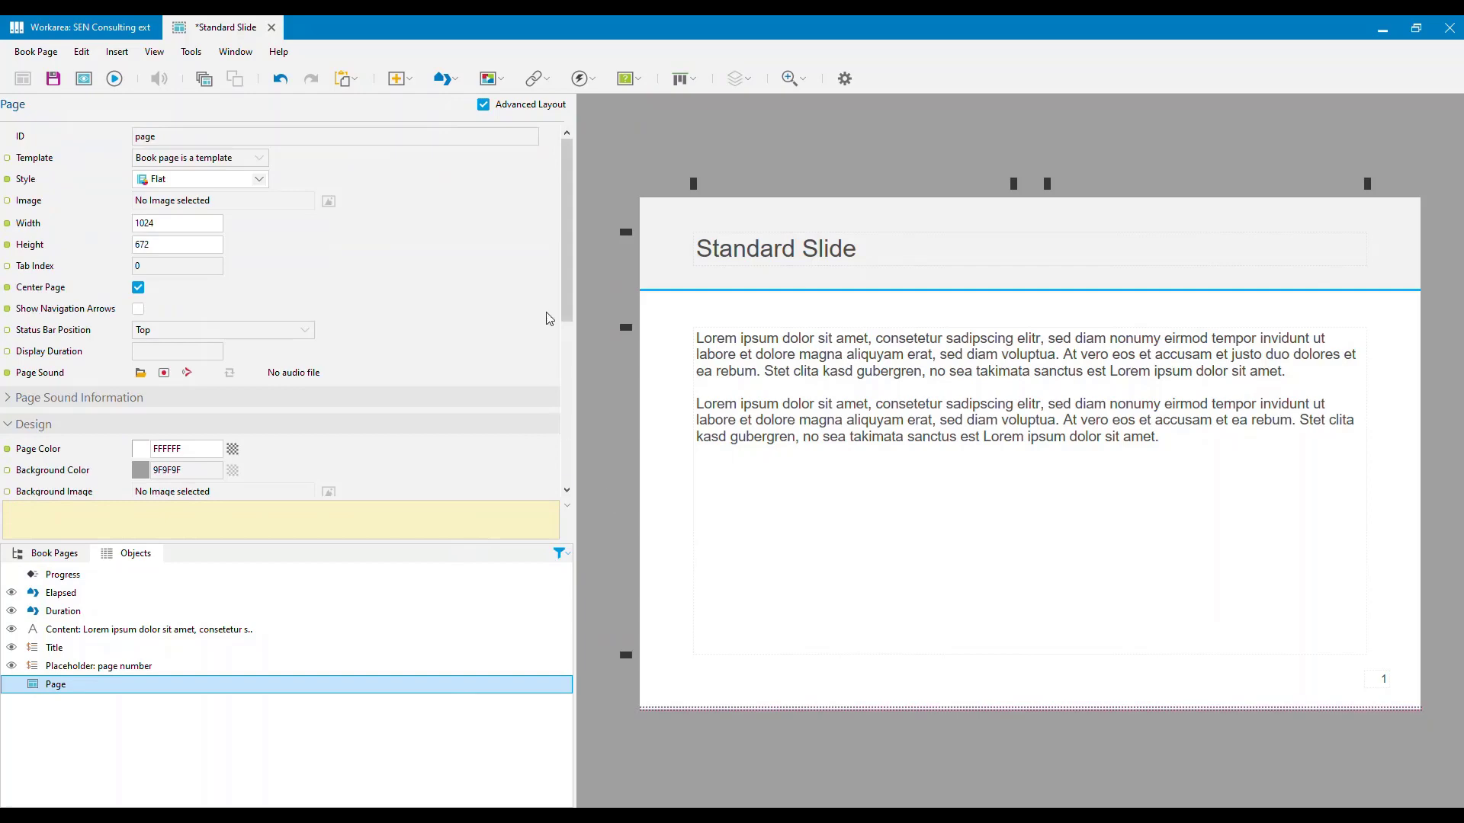
# Check the page's On Page Loaded action and preview the progress bar animation on the slide.
pyautogui.moveTo(569, 298); pyautogui.dragTo(555, 480)
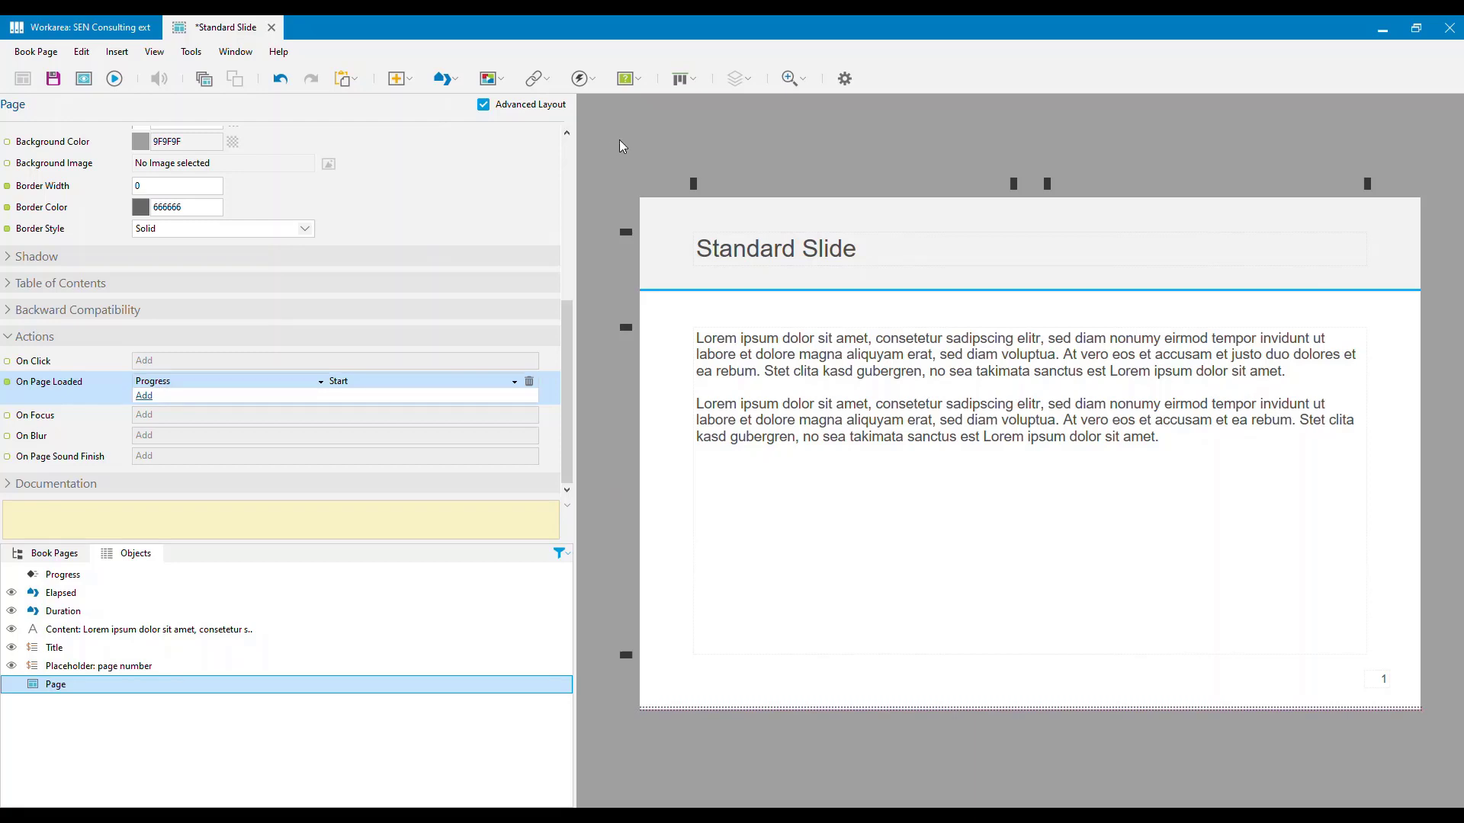
pyautogui.click(84, 78)
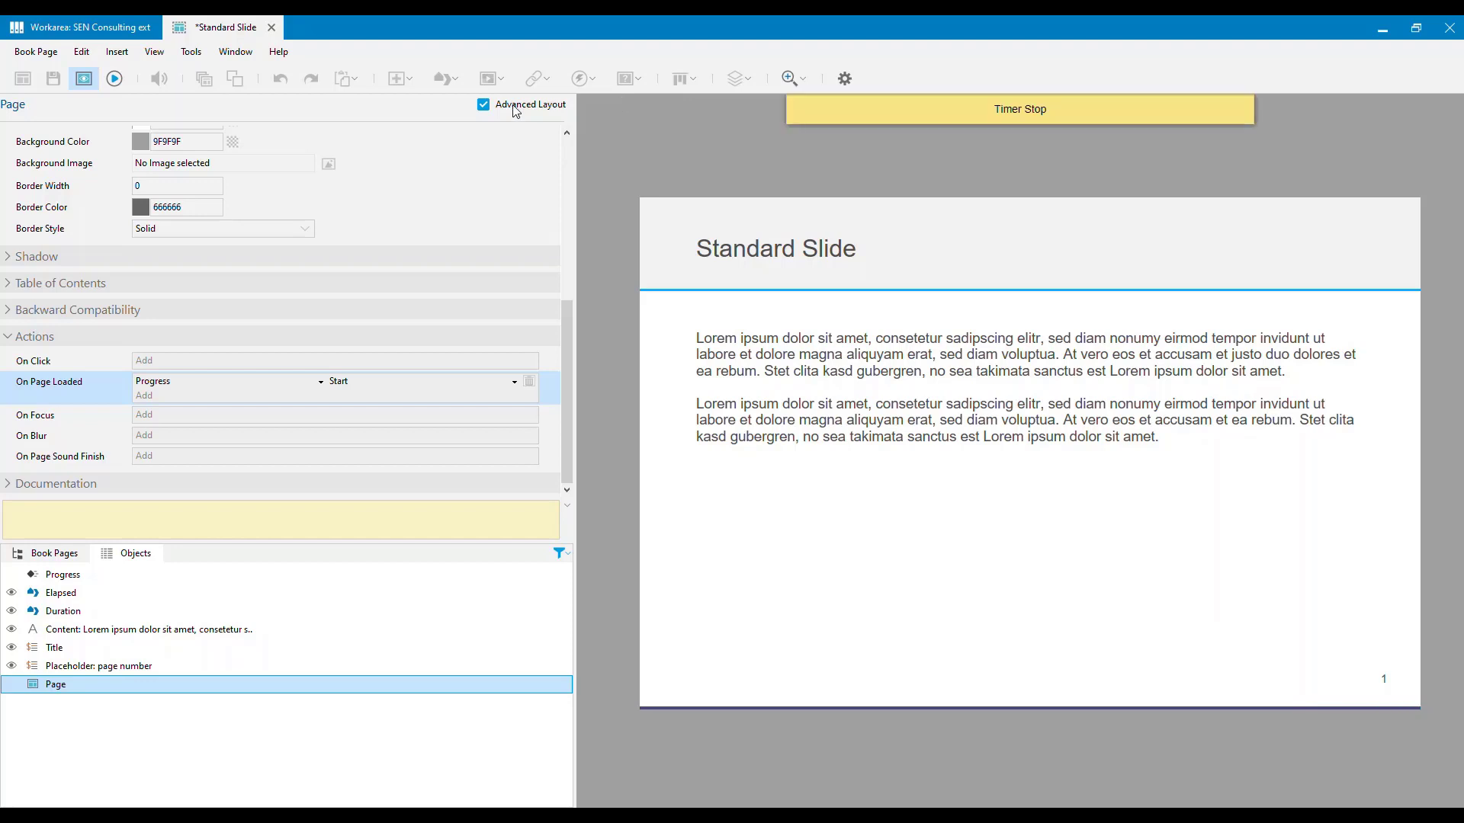
pyautogui.click(10, 83)
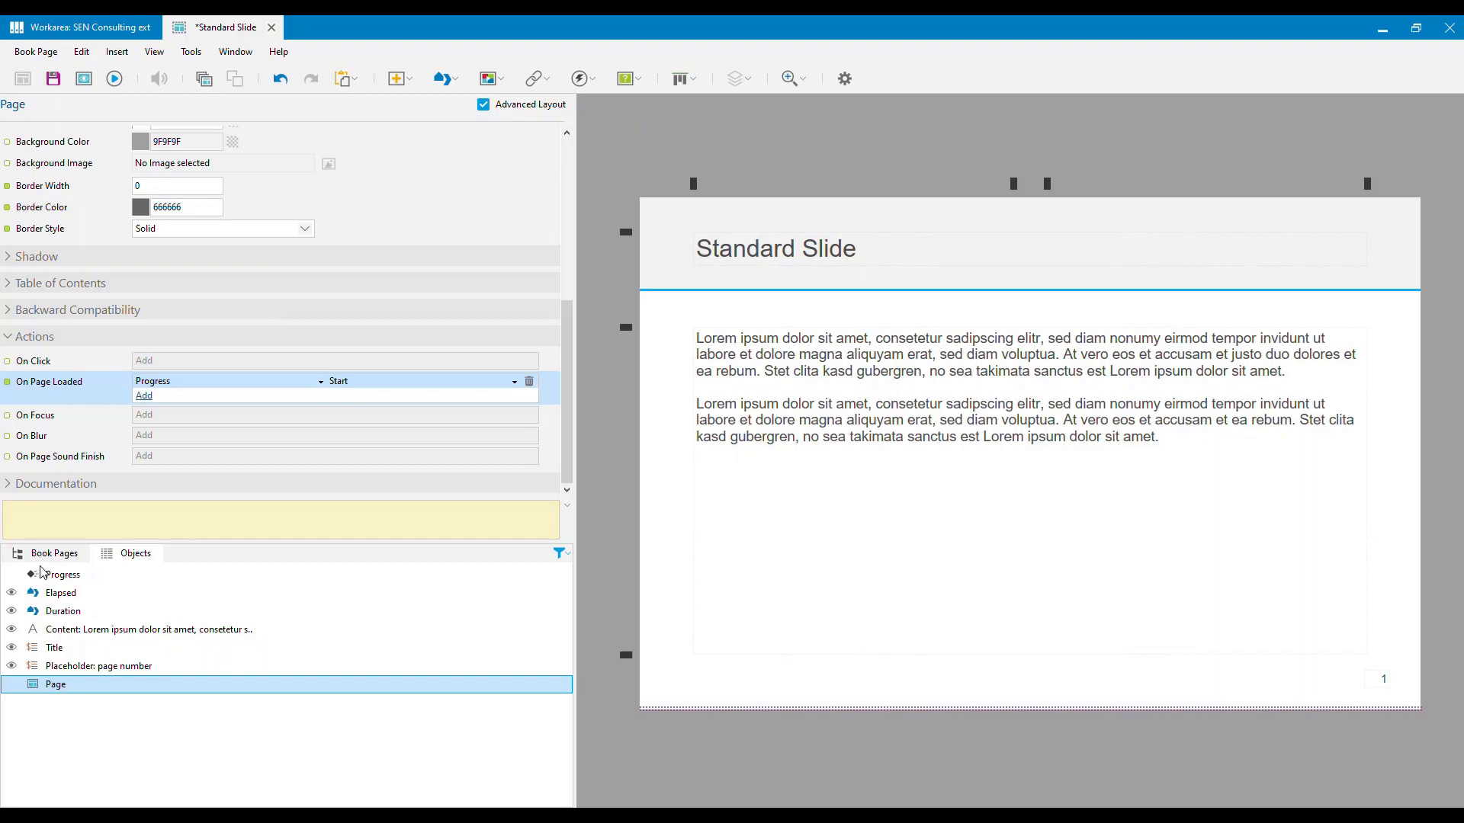
# Group the Progress, Elapsed and Duration objects and name the group Progress Bar.
pyautogui.click(72, 581)
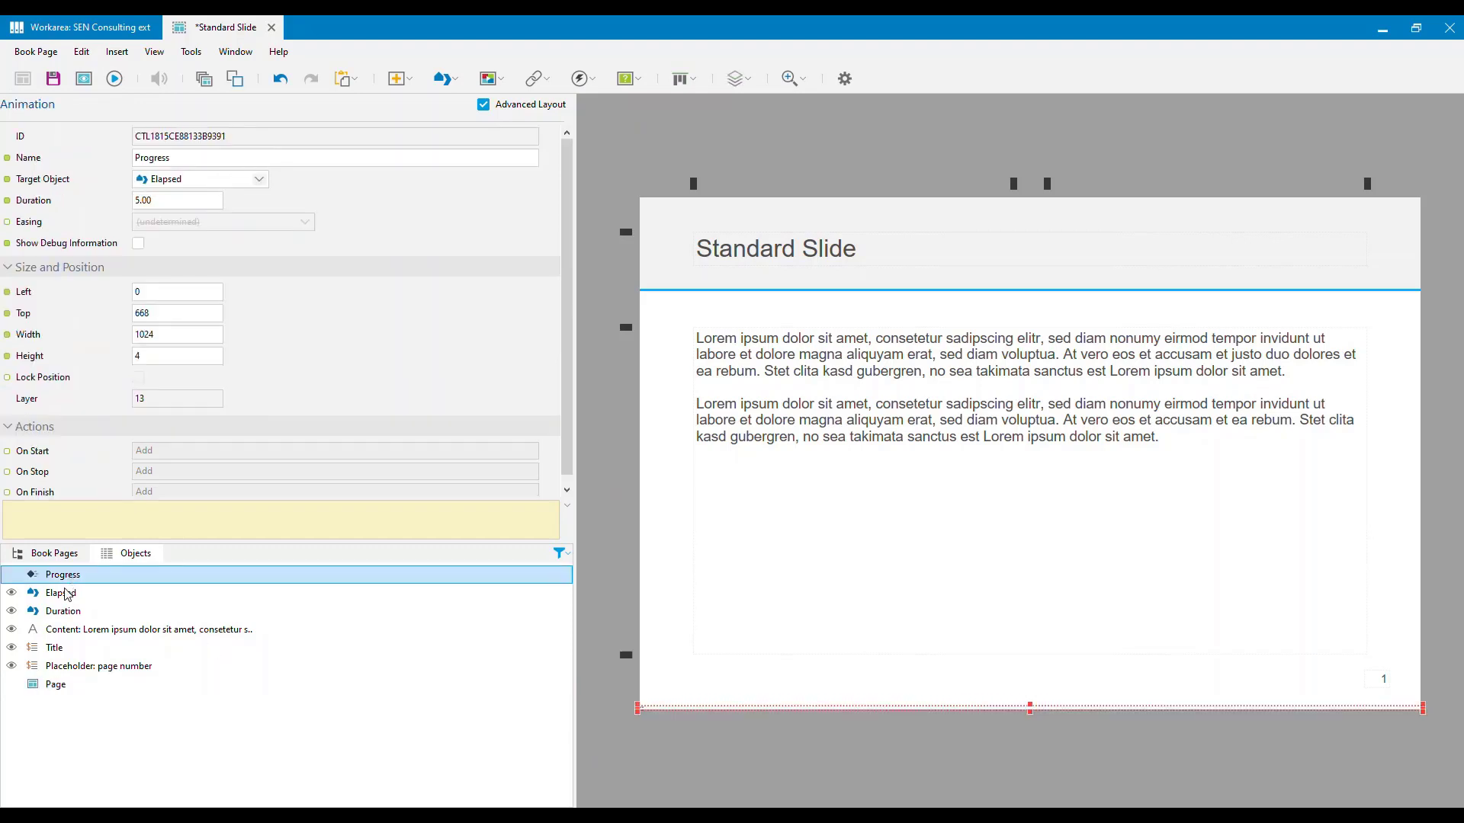
pyautogui.keyDown('ctrl'); pyautogui.click(68, 593); pyautogui.keyUp('ctrl')
pyautogui.keyDown('ctrl'); pyautogui.click(72, 611); pyautogui.keyUp('ctrl')
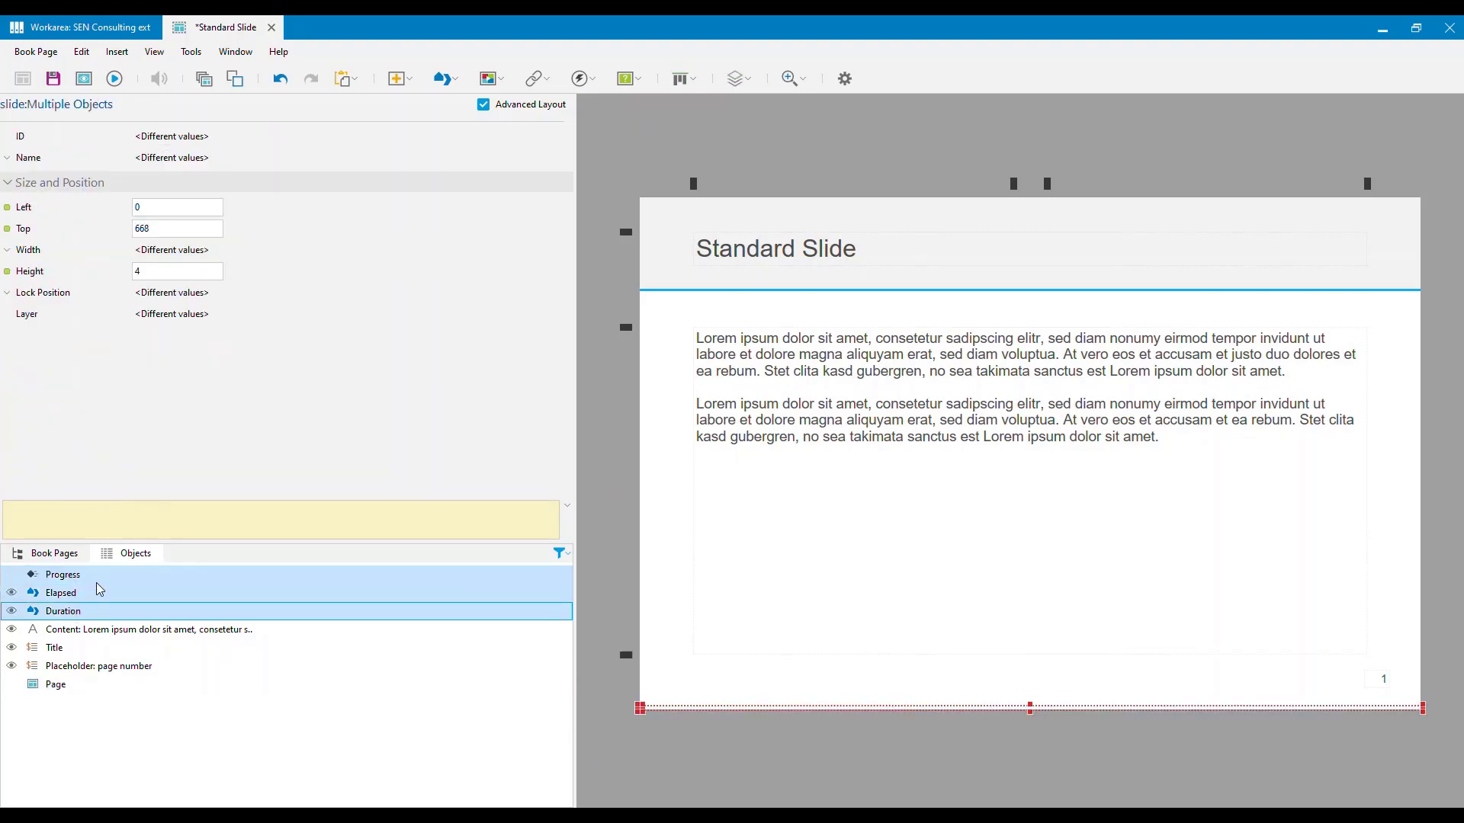
pyautogui.rightClick(99, 588)
pyautogui.click(176, 572)
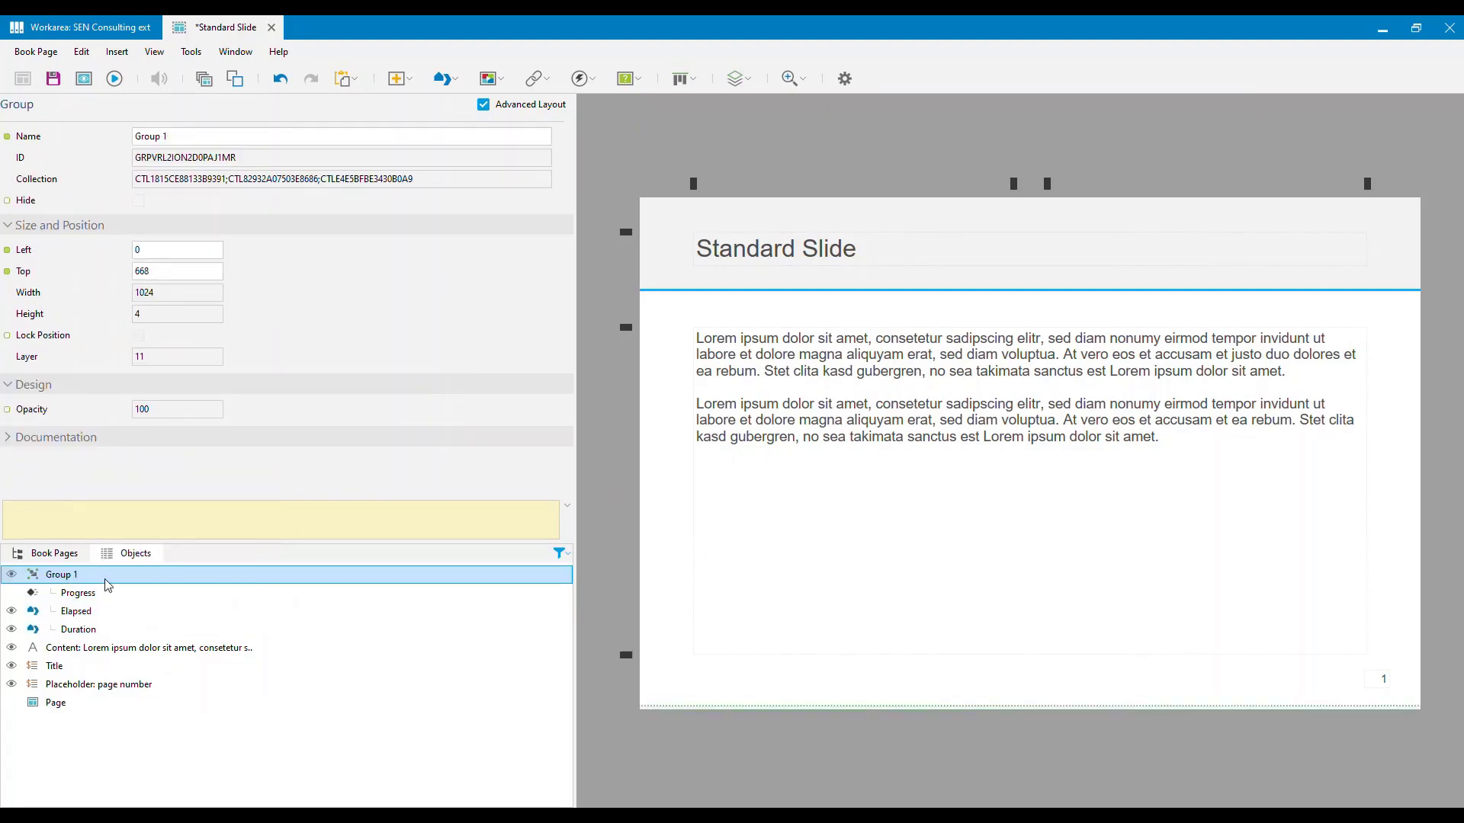
pyautogui.click(177, 137)
pyautogui.write('Progress Bar')
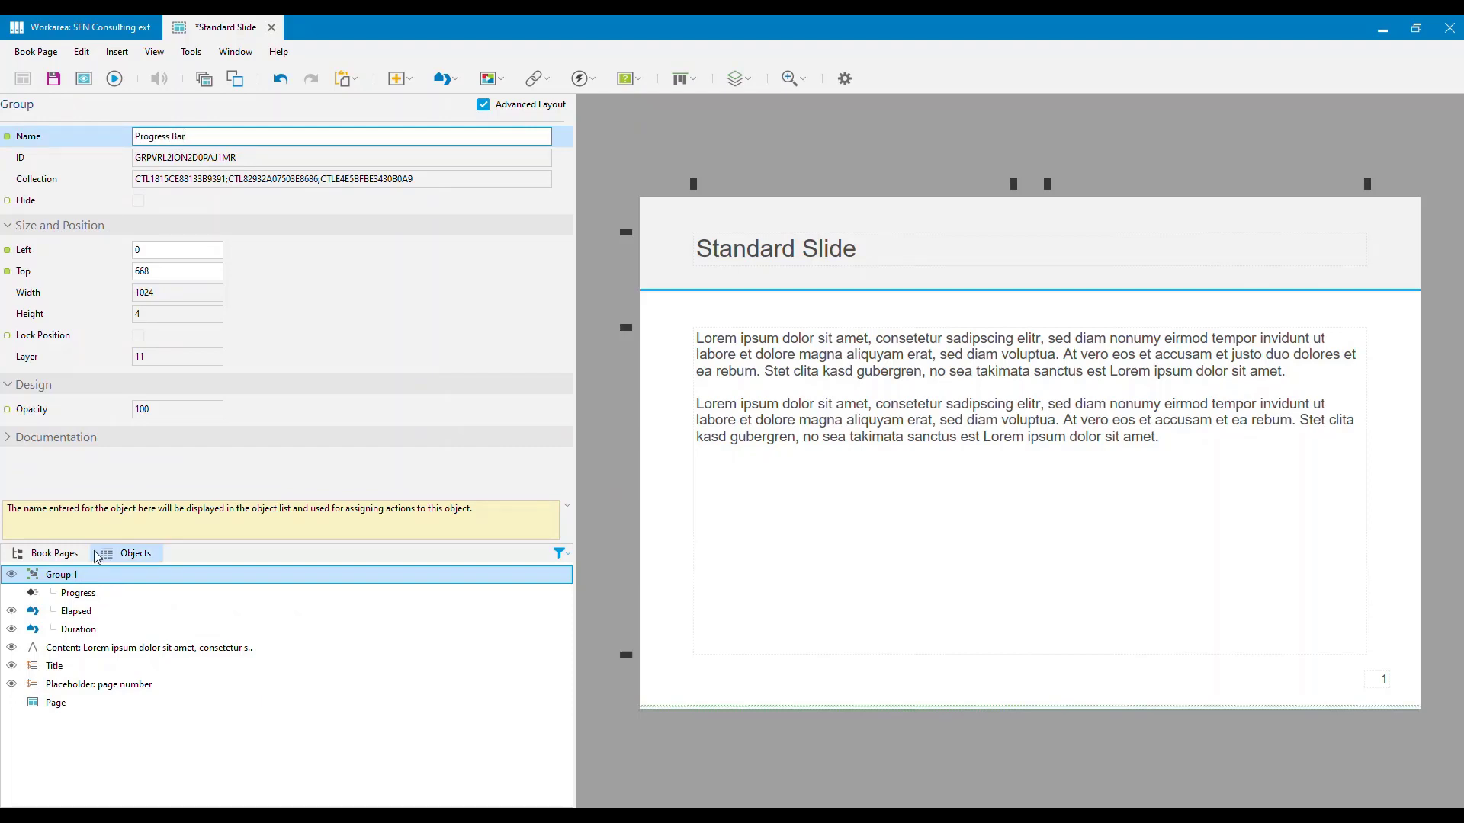
# Hide the Progress Bar group by default and set the Progress animation's duration to 0.01.
pyautogui.click(12, 576)
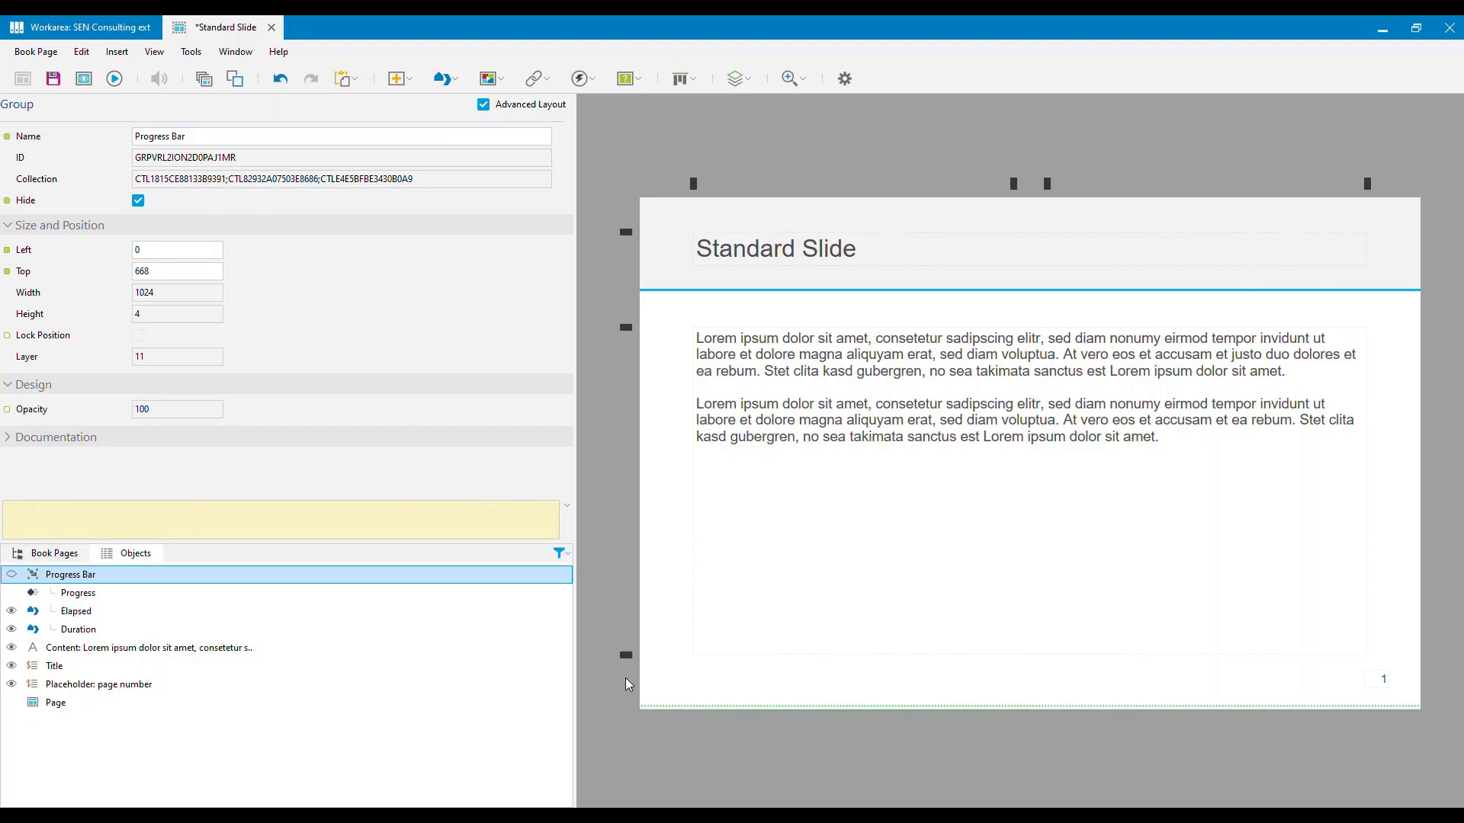
pyautogui.click(82, 593)
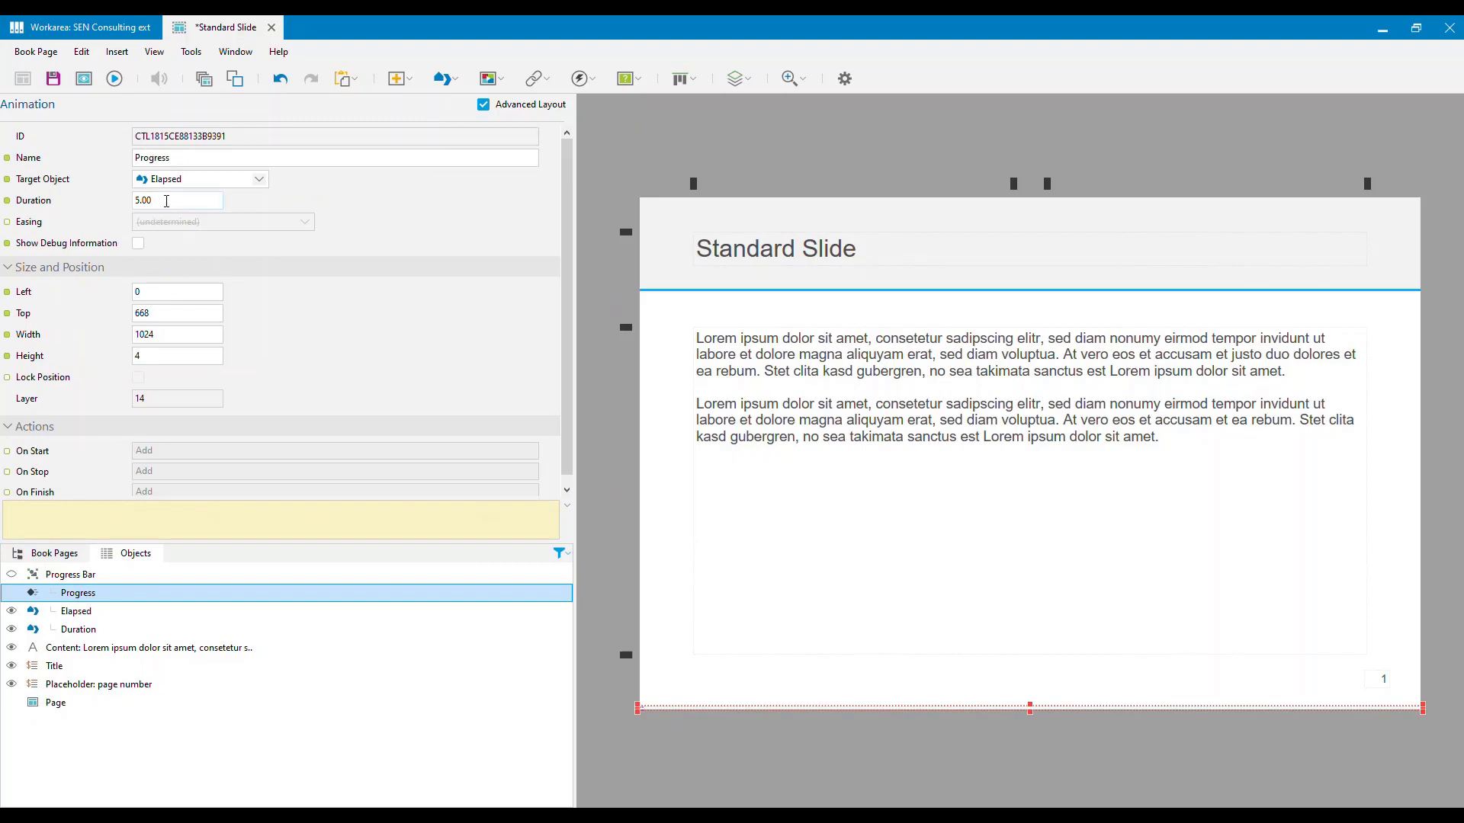
pyautogui.click(160, 201)
pyautogui.write('0.01')
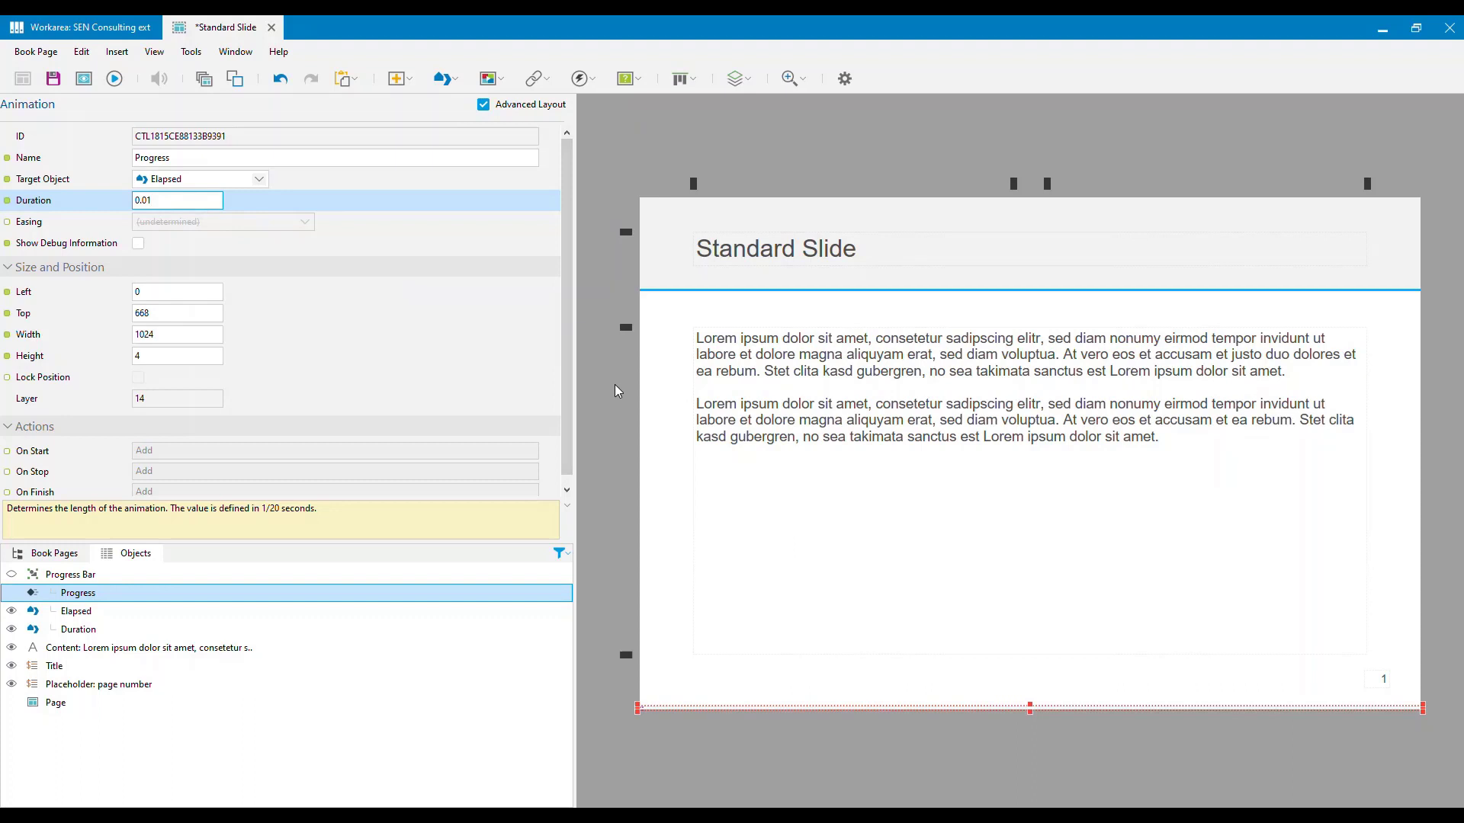
# Preview the slide with the Progress Bar group temporarily unhidden.
pyautogui.click(15, 576)
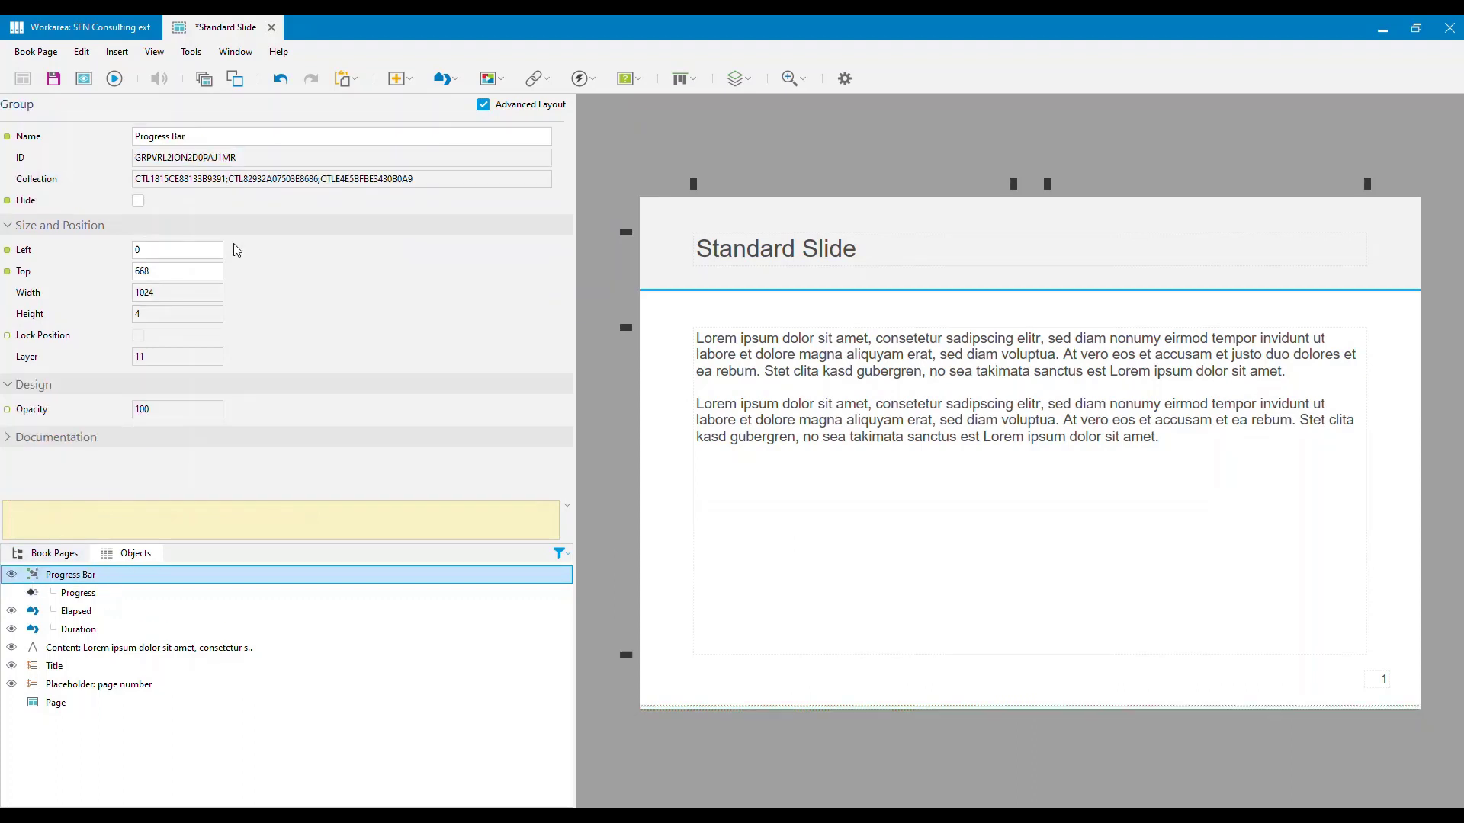
pyautogui.click(84, 81)
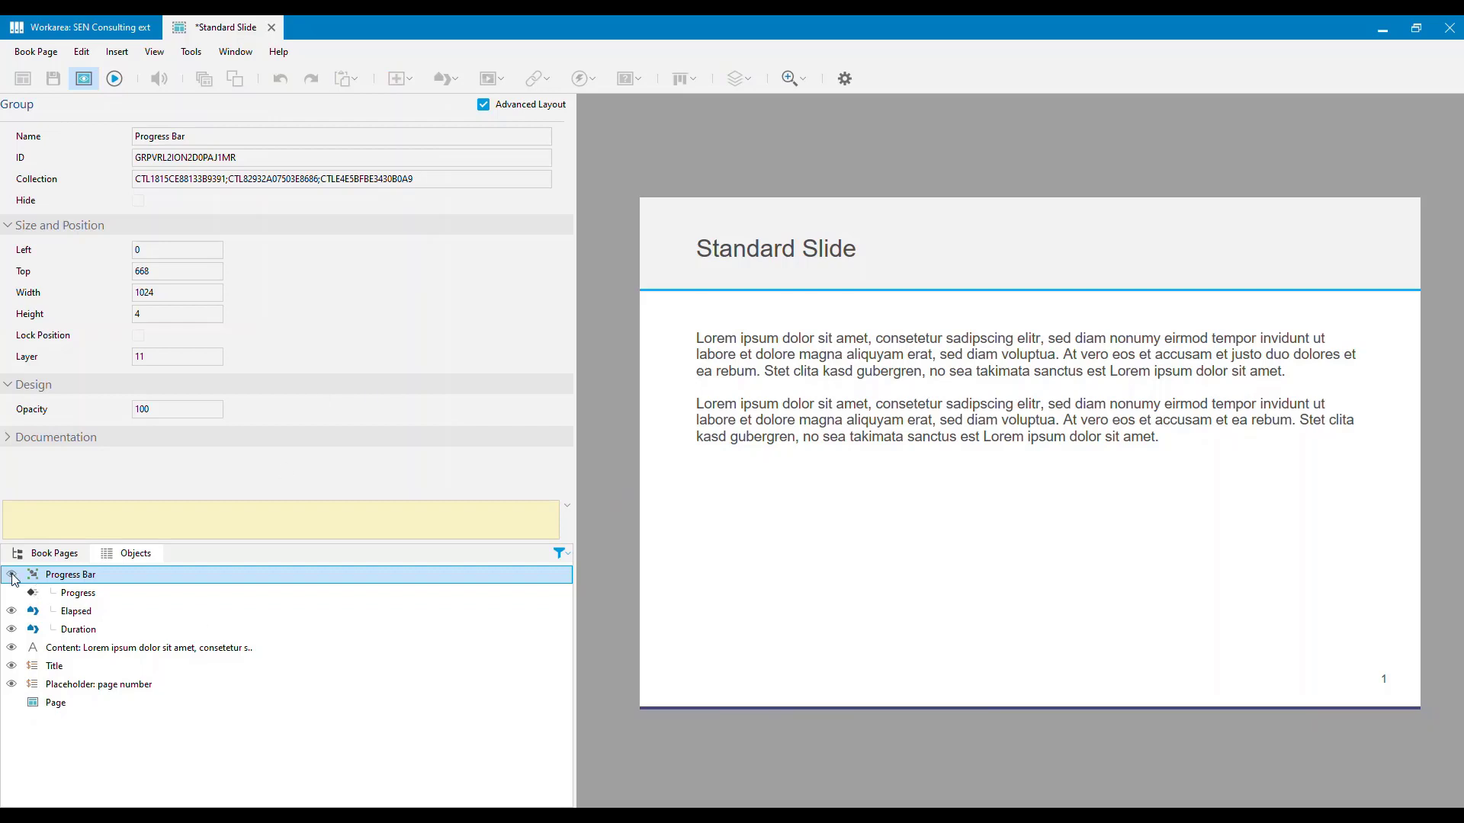
pyautogui.click(84, 81)
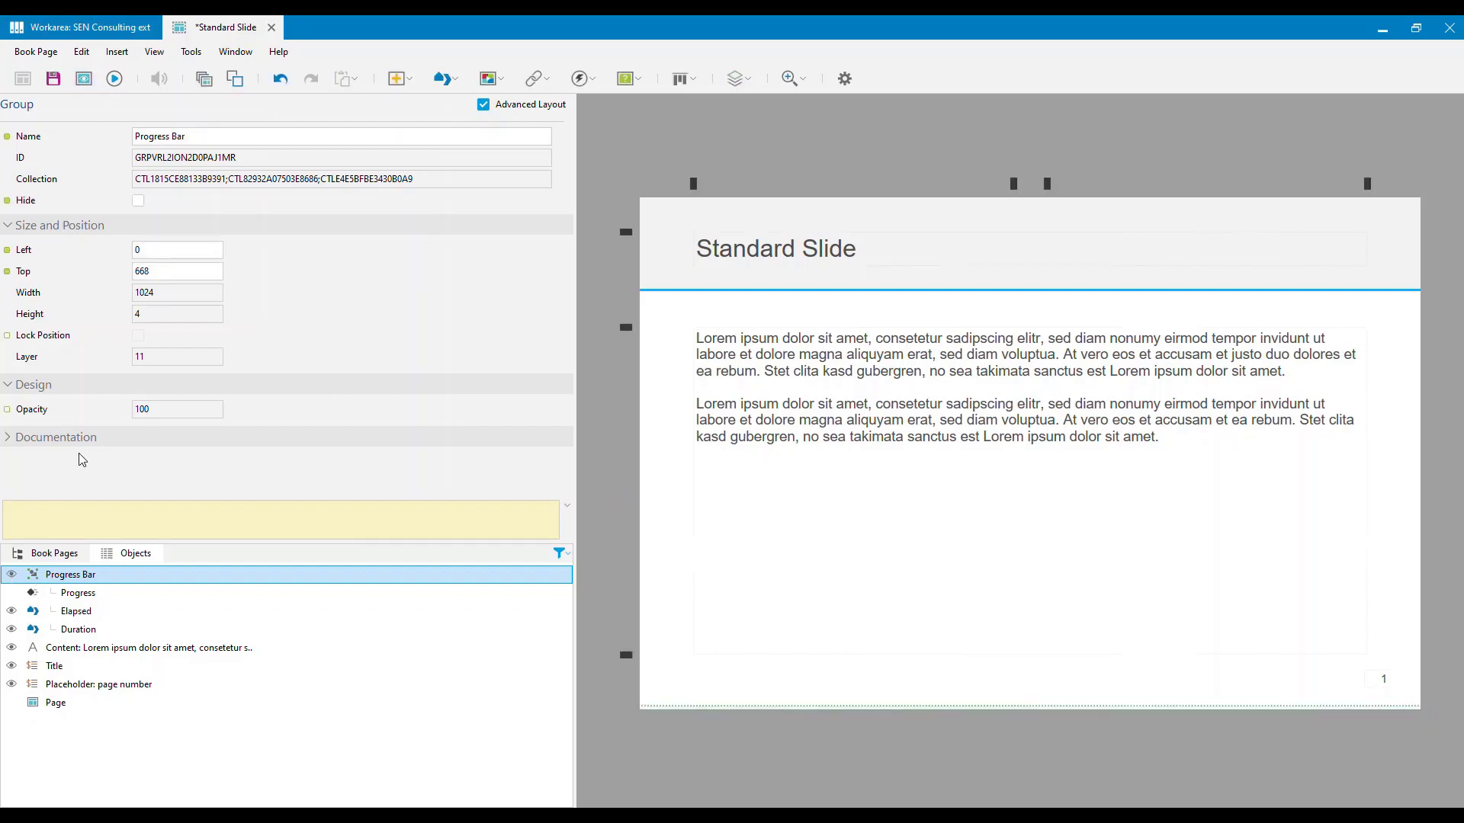
pyautogui.click(11, 574)
# Move the Progress Bar group directly above the page number placeholder in the layer order, and close the template with its changes saved.
pyautogui.moveTo(97, 579); pyautogui.dragTo(90, 688)
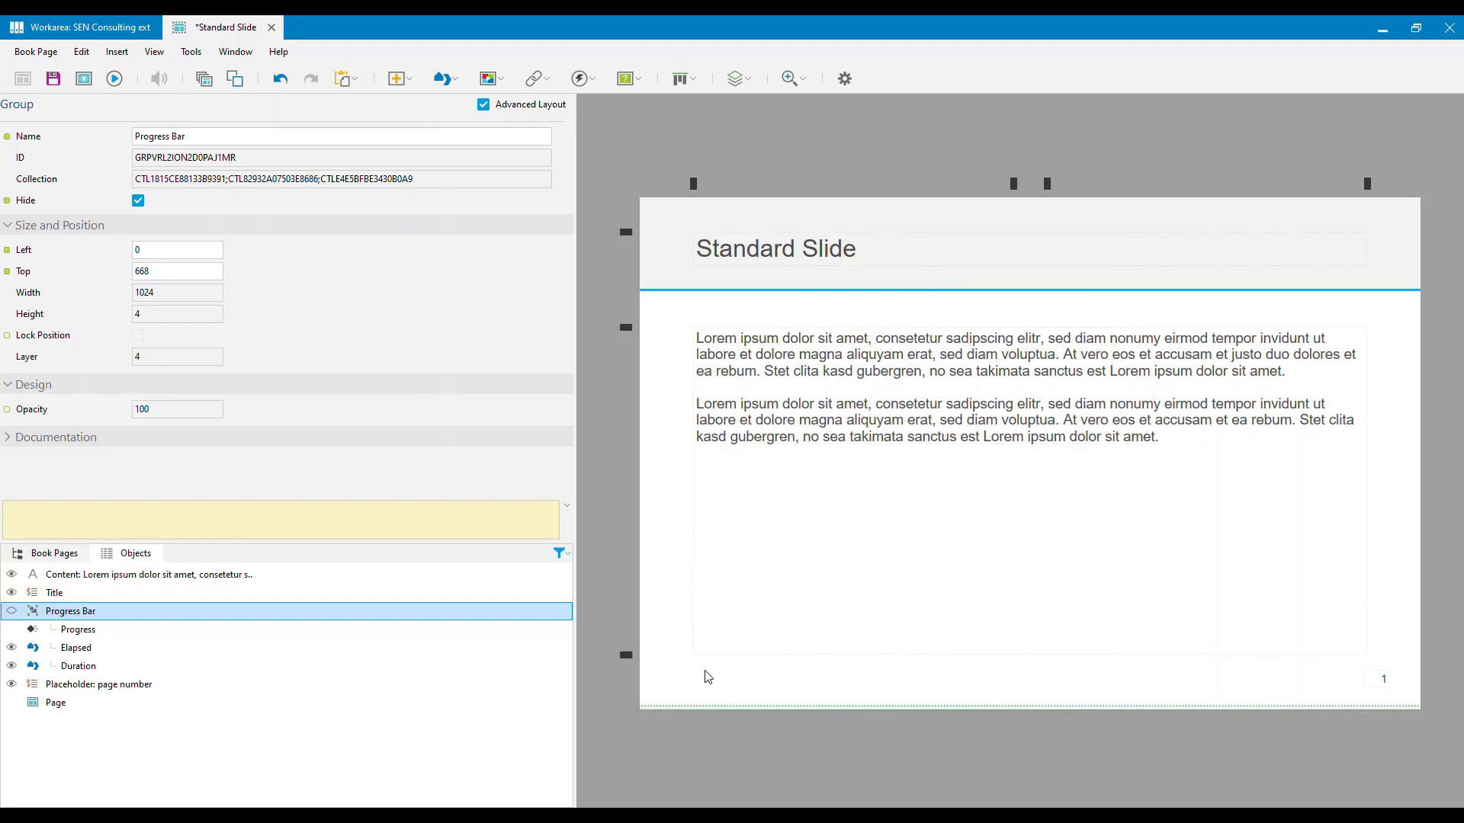
pyautogui.click(273, 28)
pyautogui.click(686, 479)
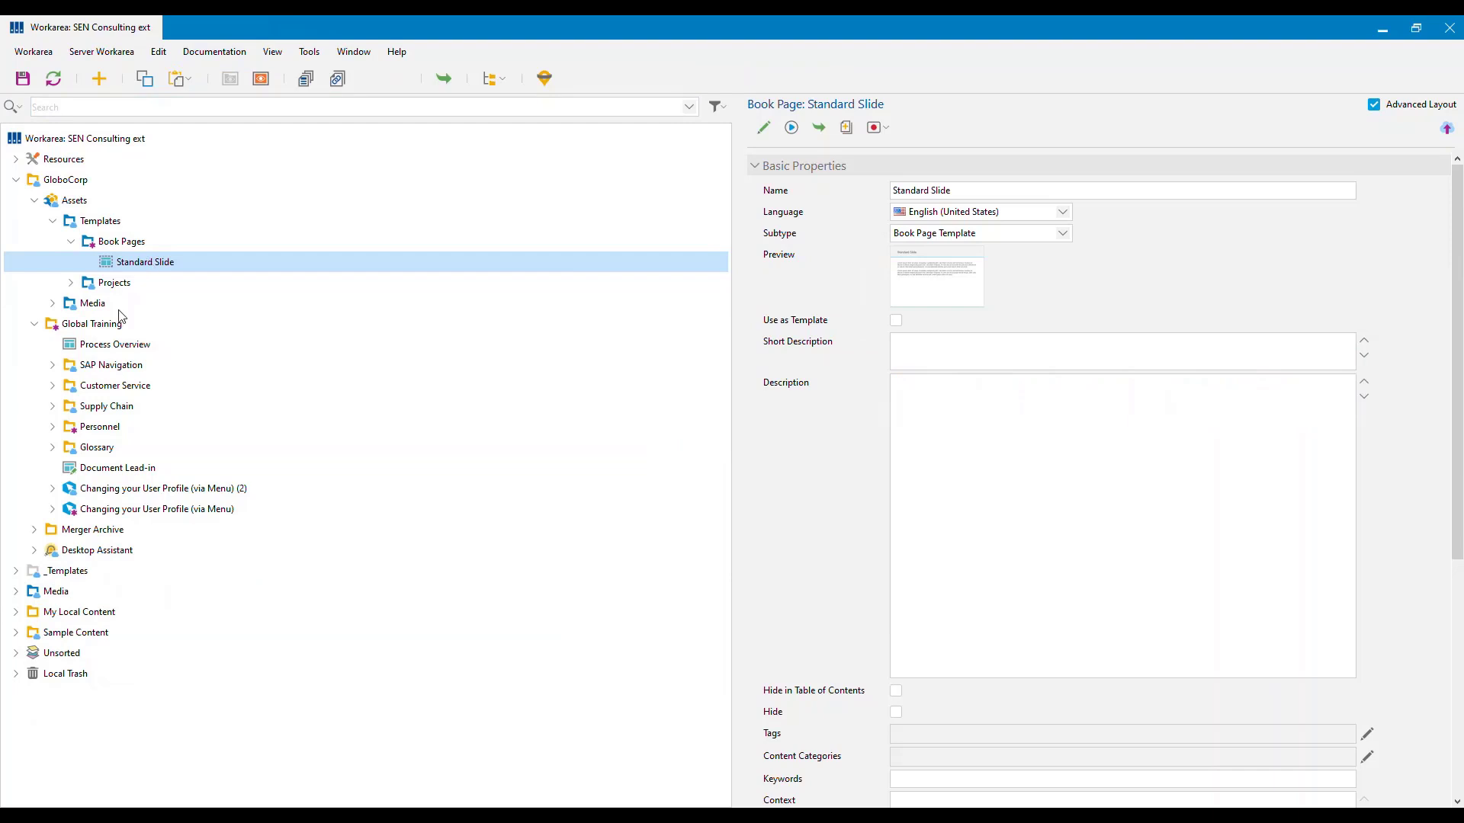
# Open the Process Overview book page for editing and unhide its Progress Bar group.
pyautogui.click(119, 347)
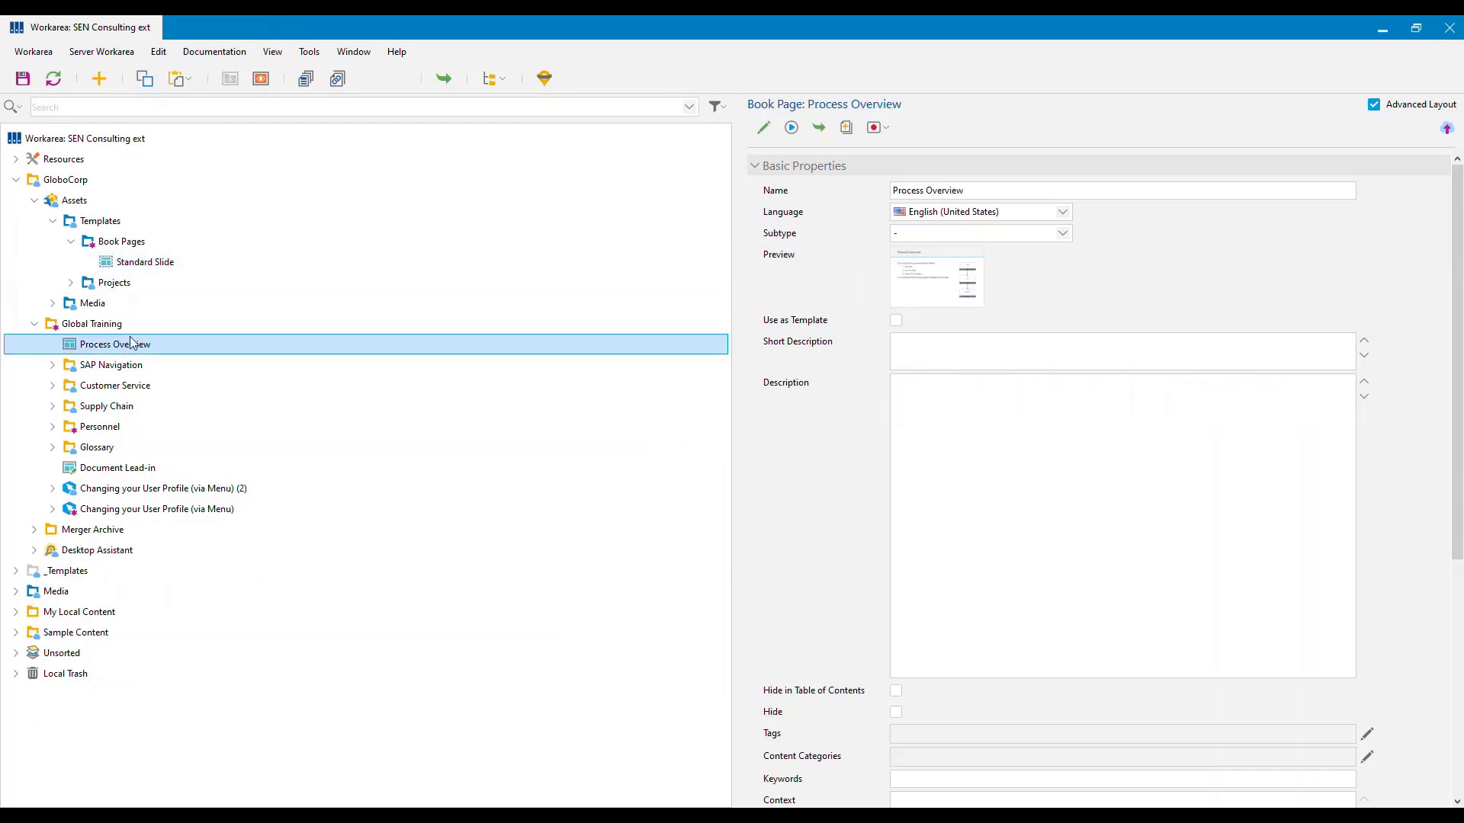
pyautogui.click(127, 266)
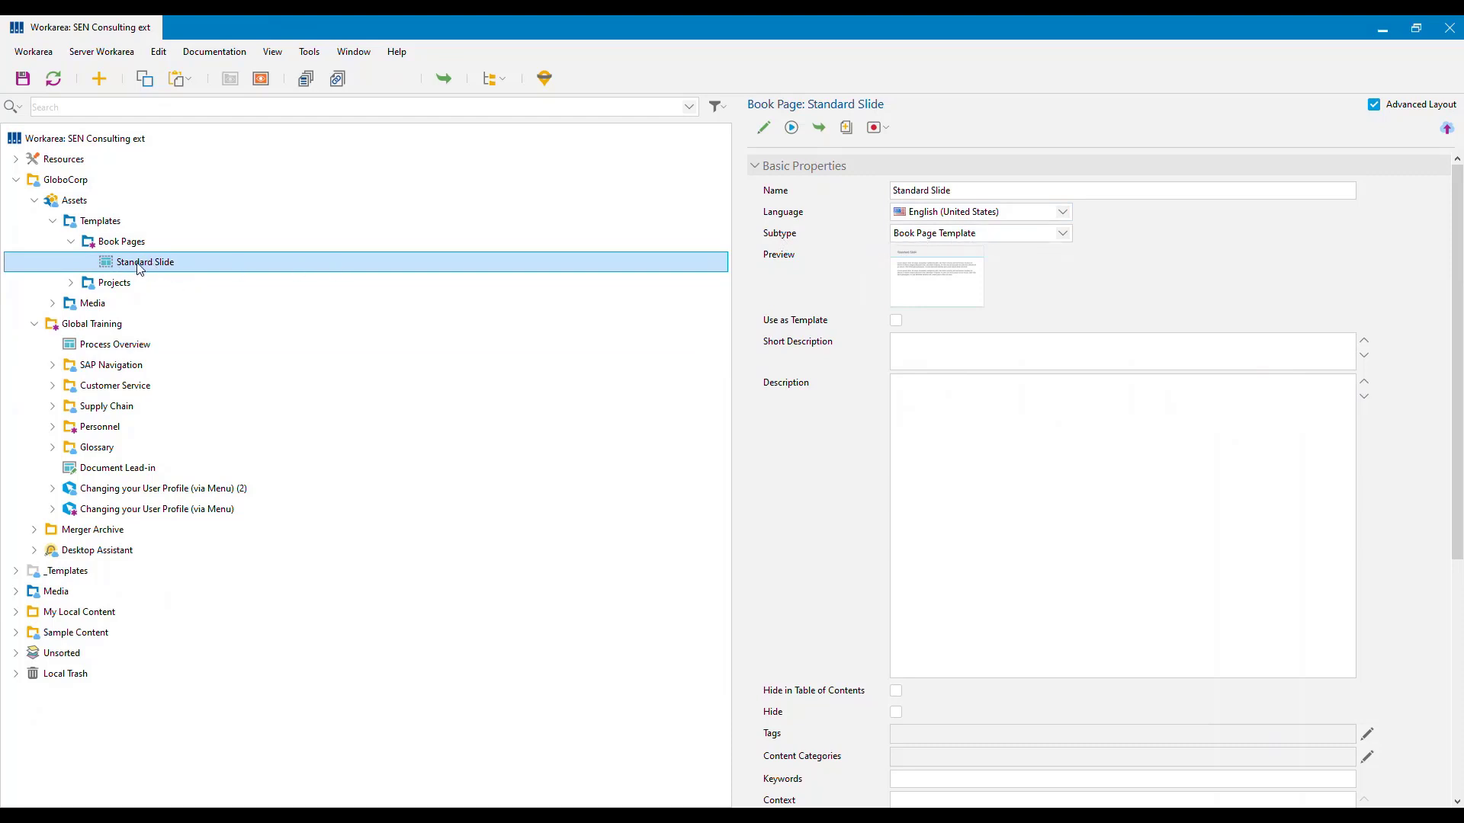
pyautogui.click(126, 349)
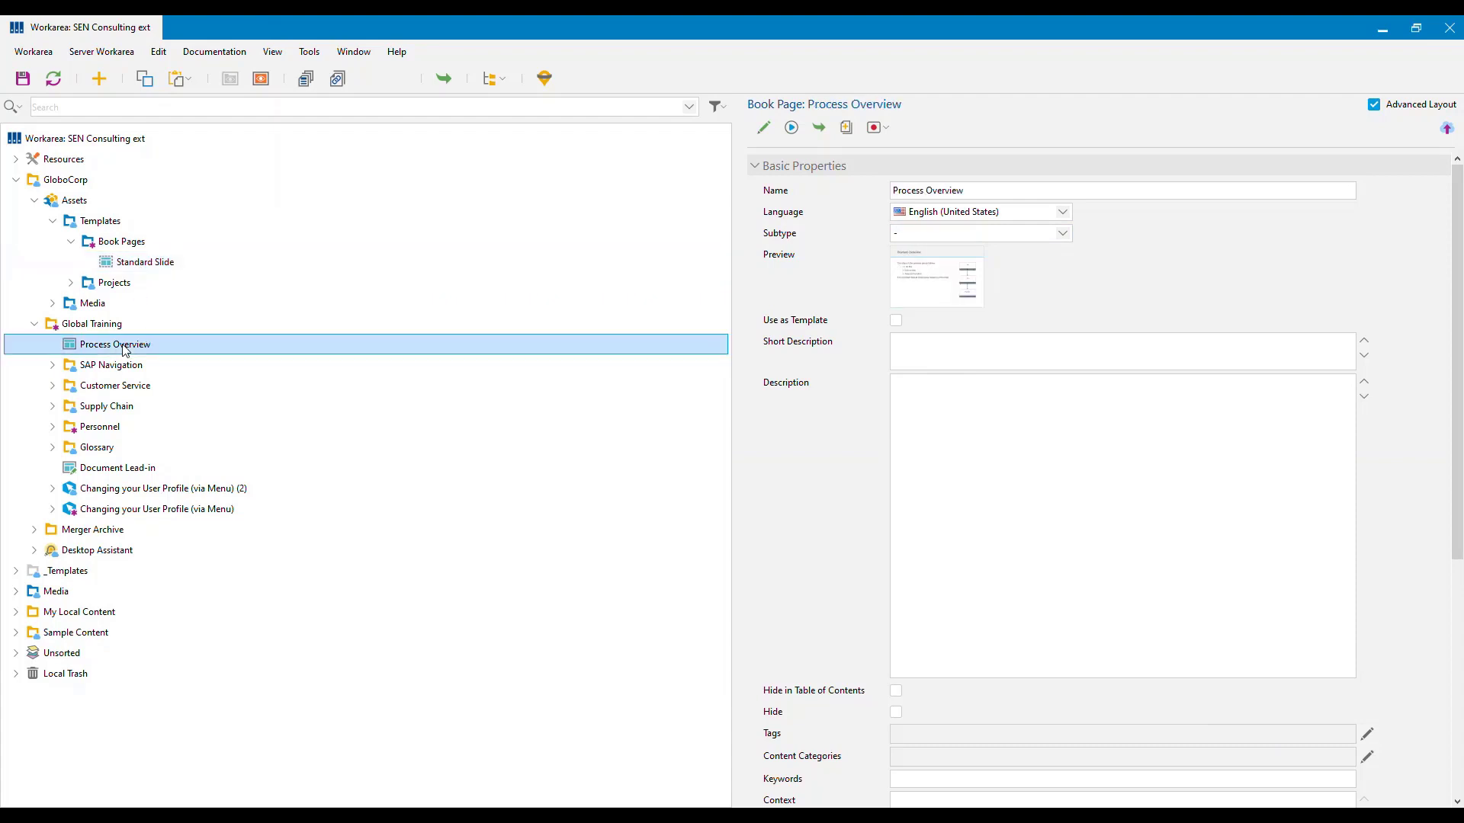
pyautogui.doubleClick(125, 349)
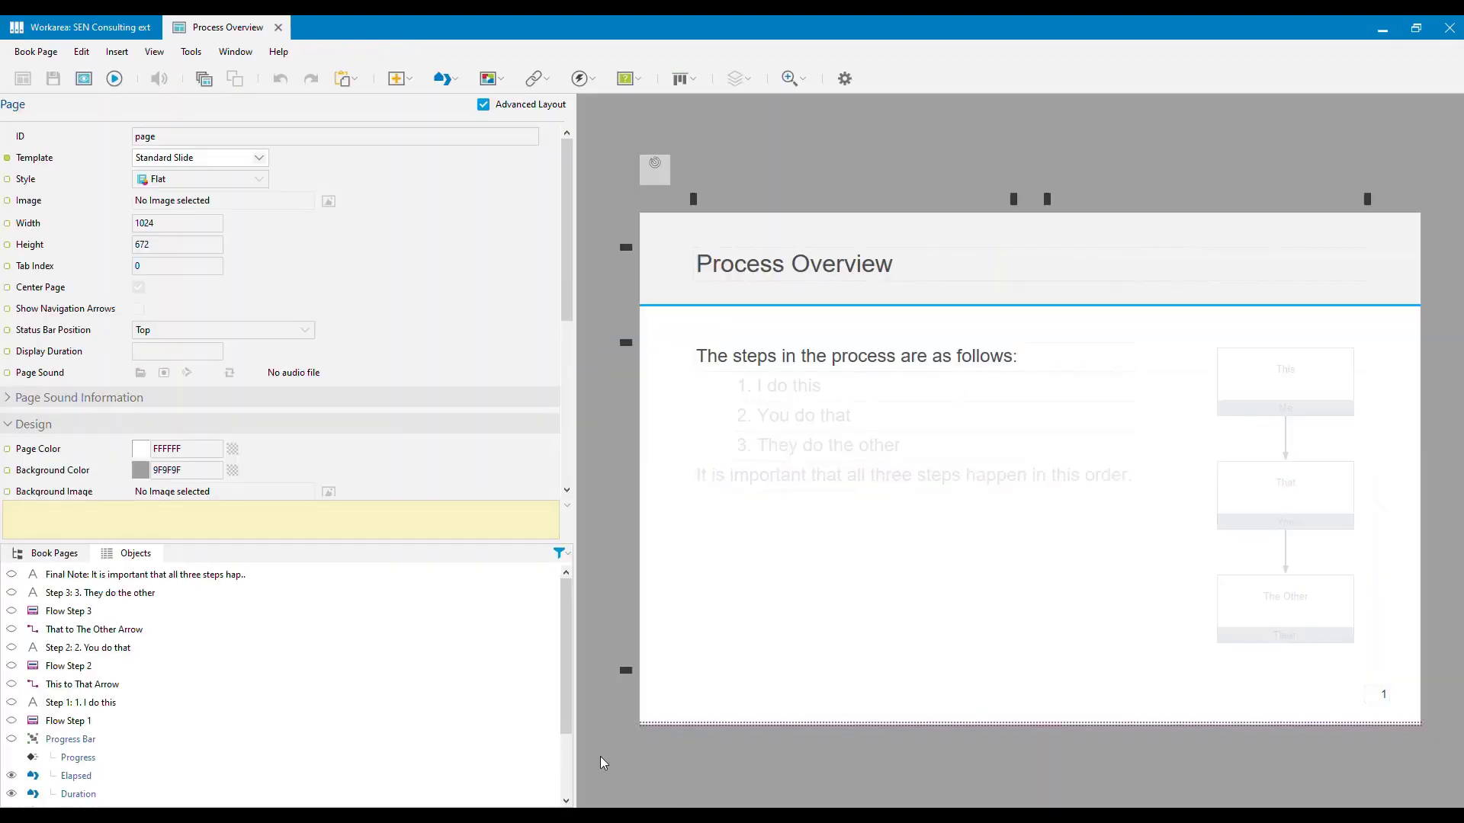
pyautogui.click(81, 743)
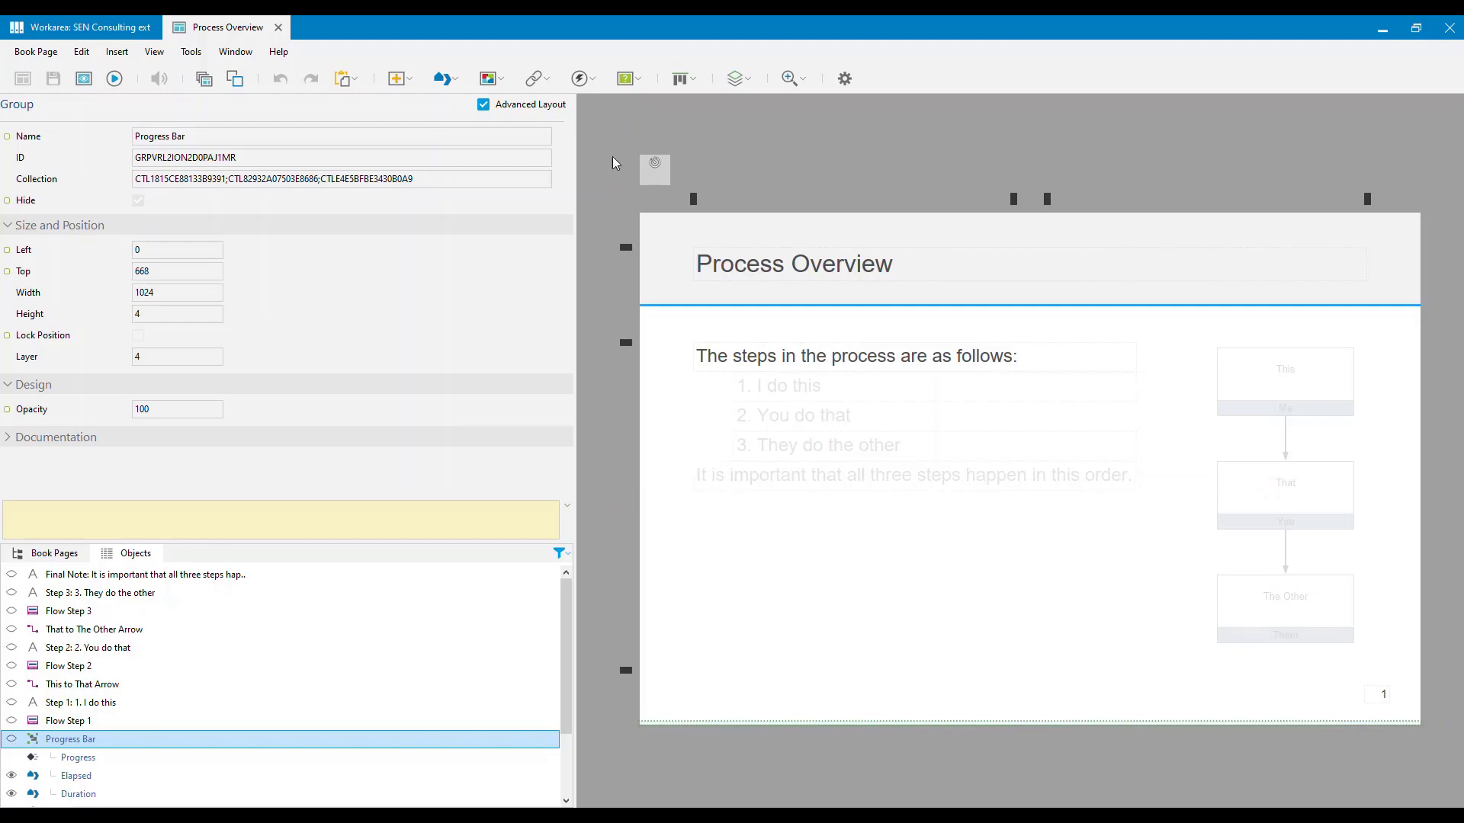
pyautogui.click(12, 739)
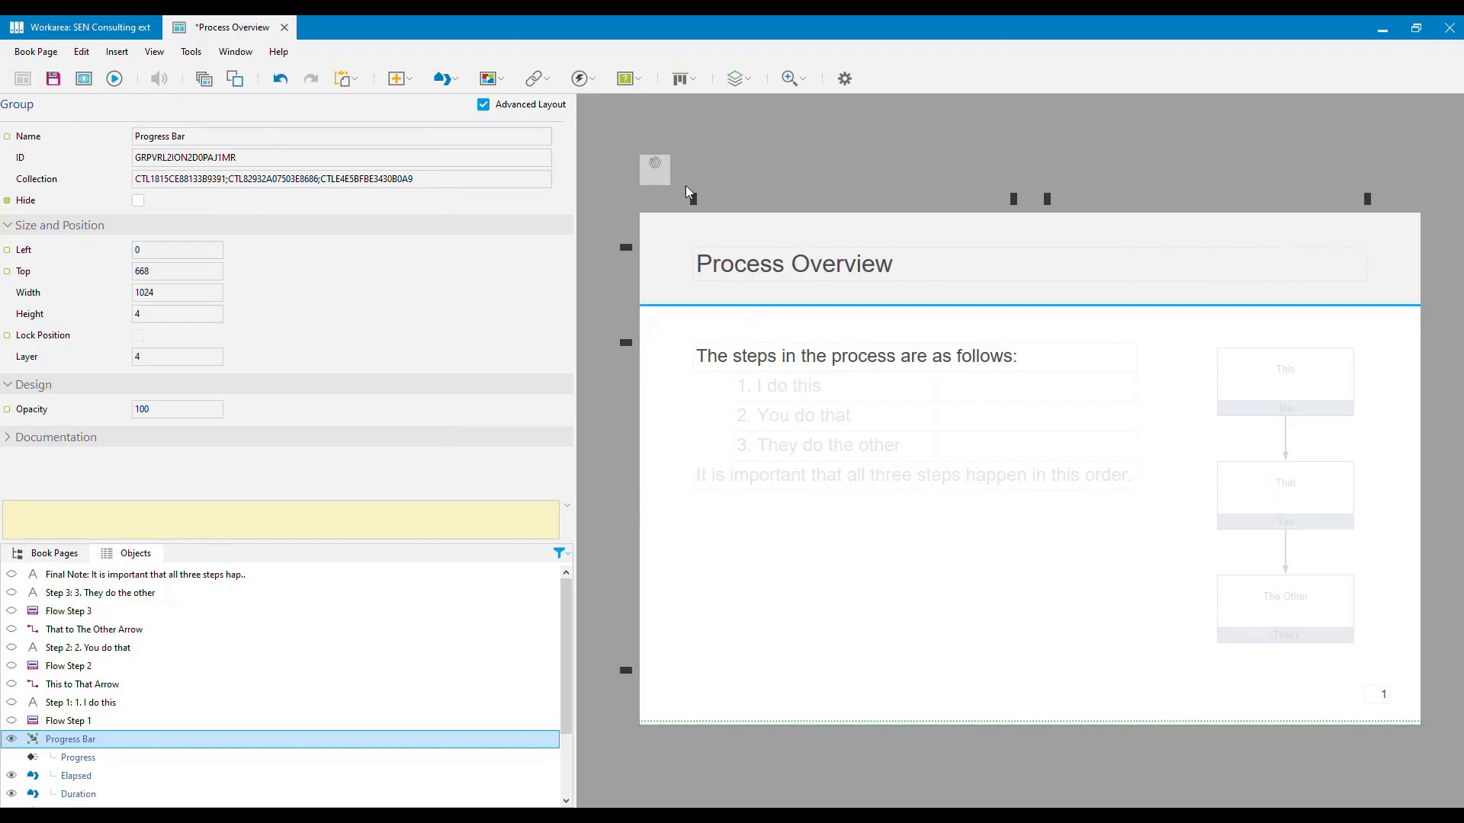
# Review the timeouts of the Animation time control and override the Progress animation's duration with 12 on the Process Overview page.
pyautogui.click(643, 170)
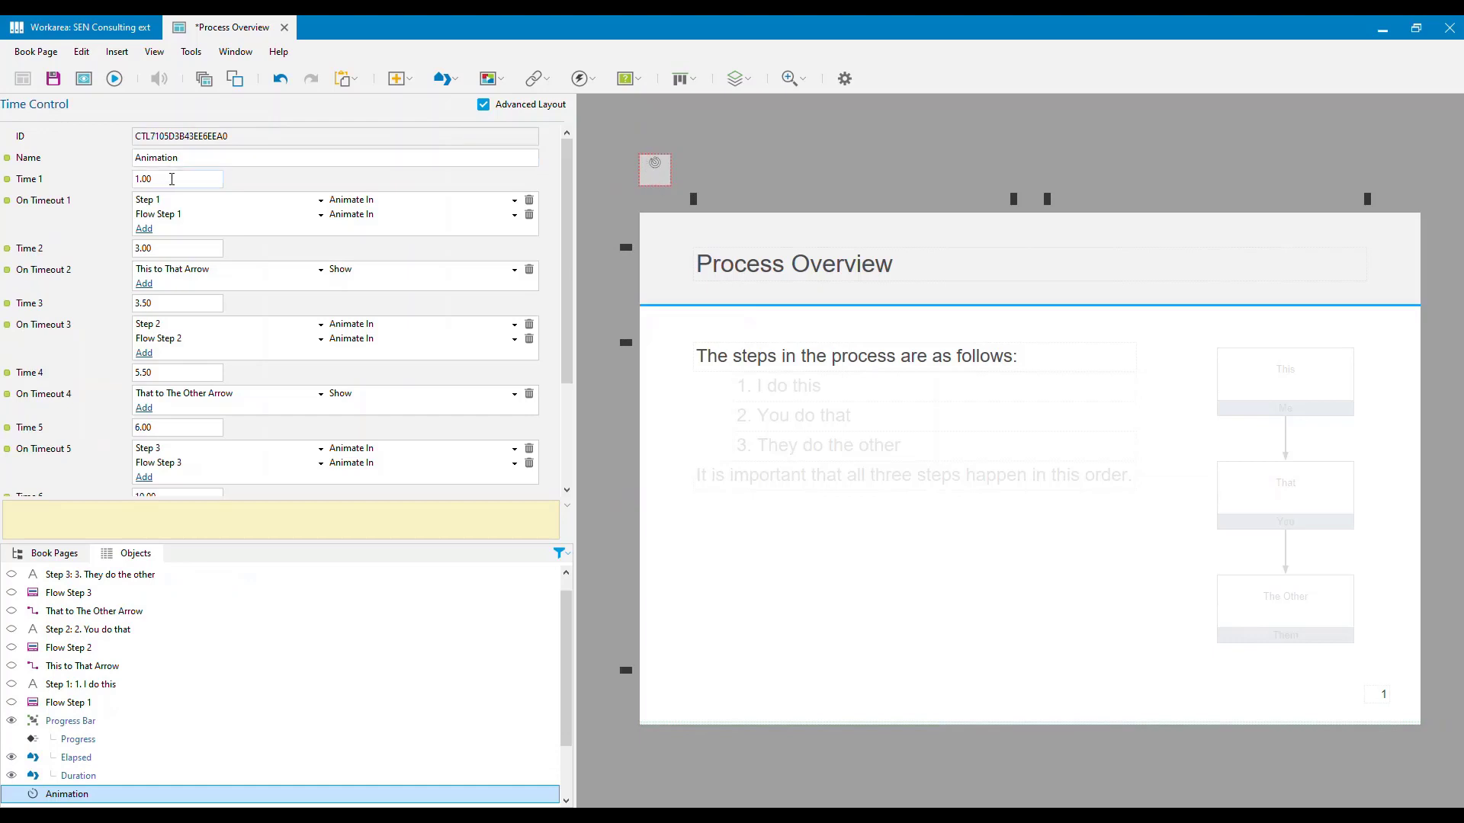
pyautogui.scroll(-4, 576, 194)
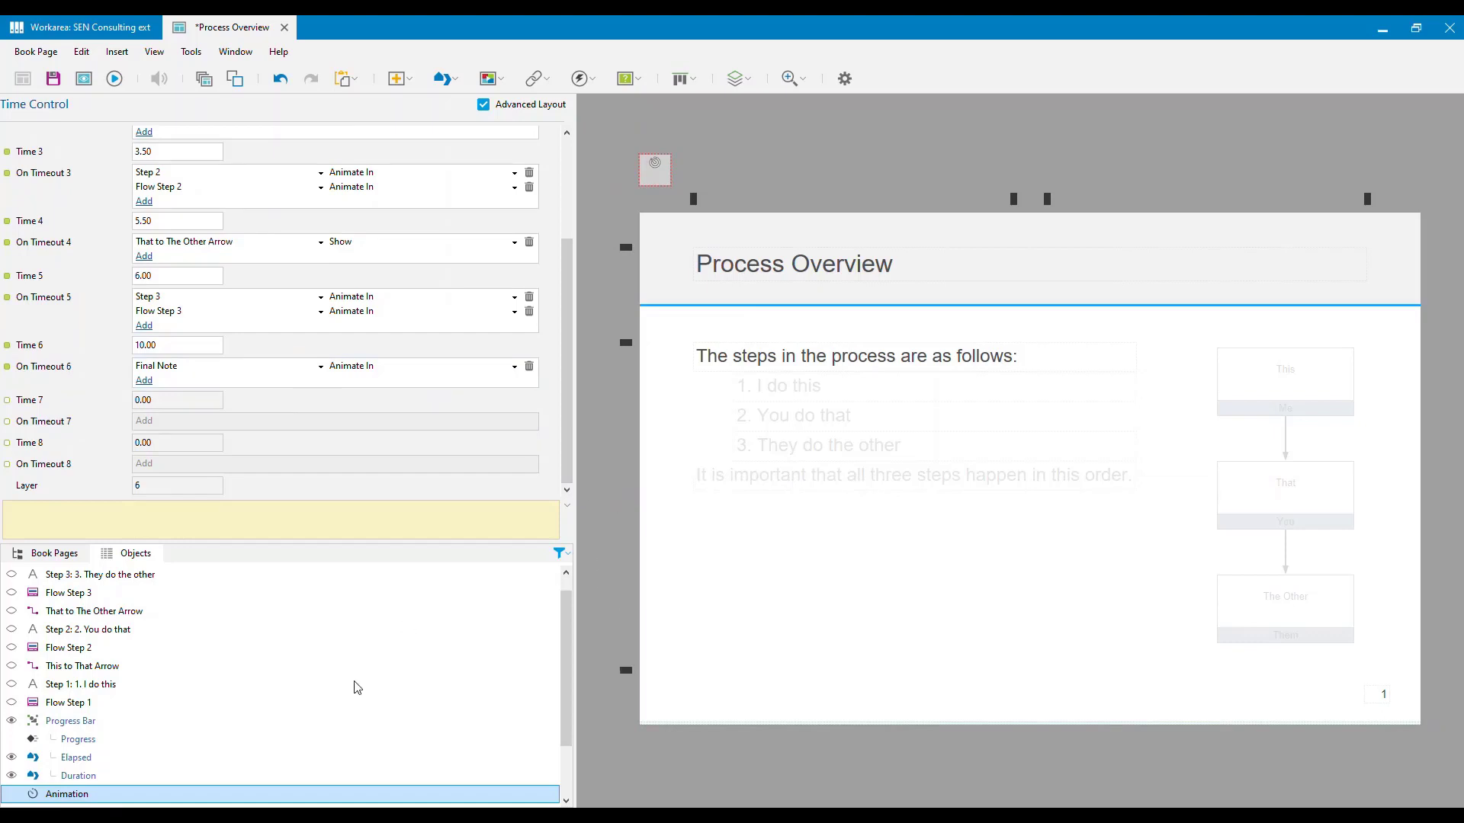
pyautogui.click(84, 743)
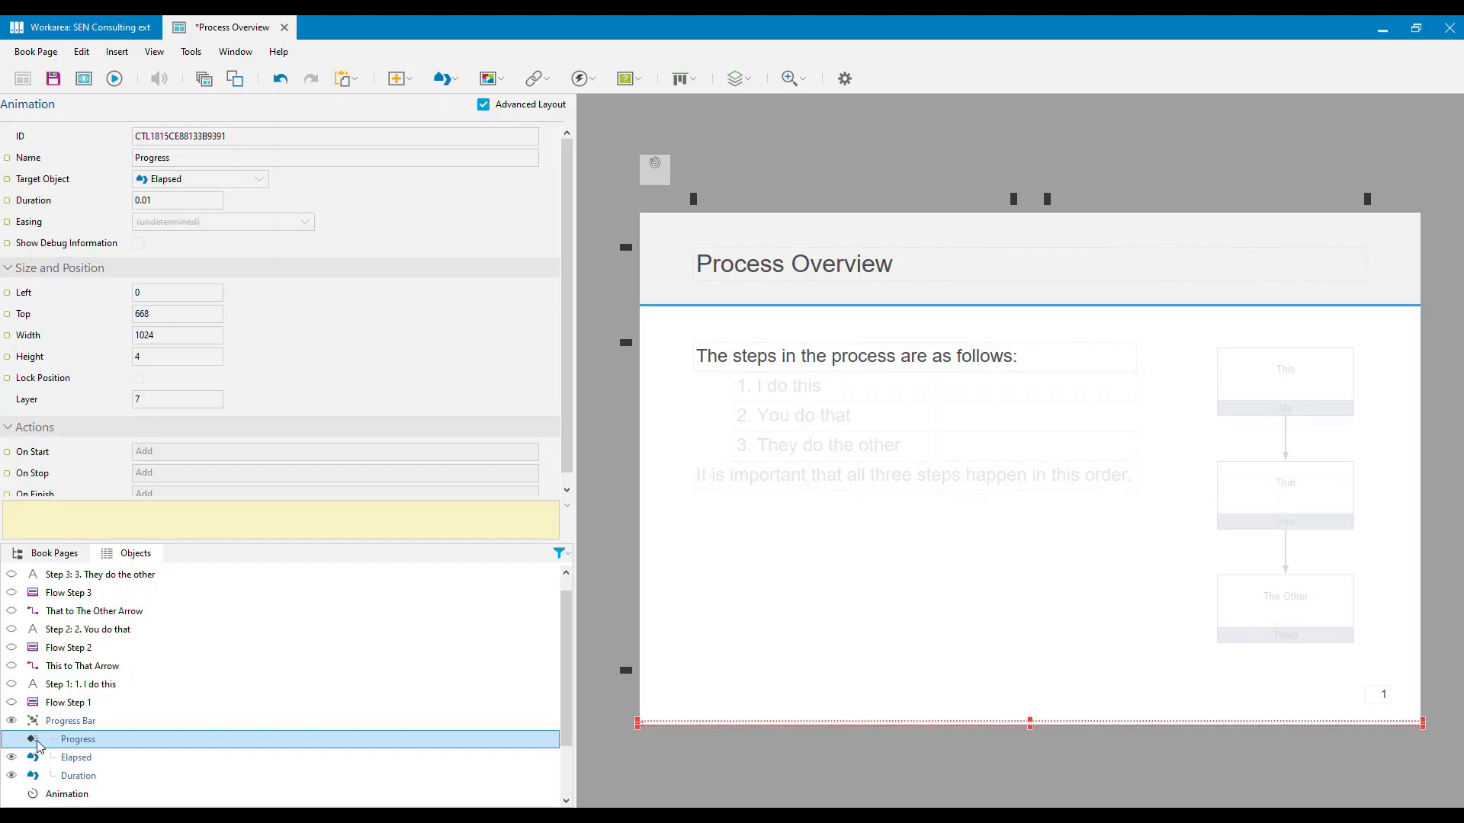
pyautogui.click(8, 200)
pyautogui.moveTo(172, 201); pyautogui.dragTo(89, 199)
pyautogui.write('12')
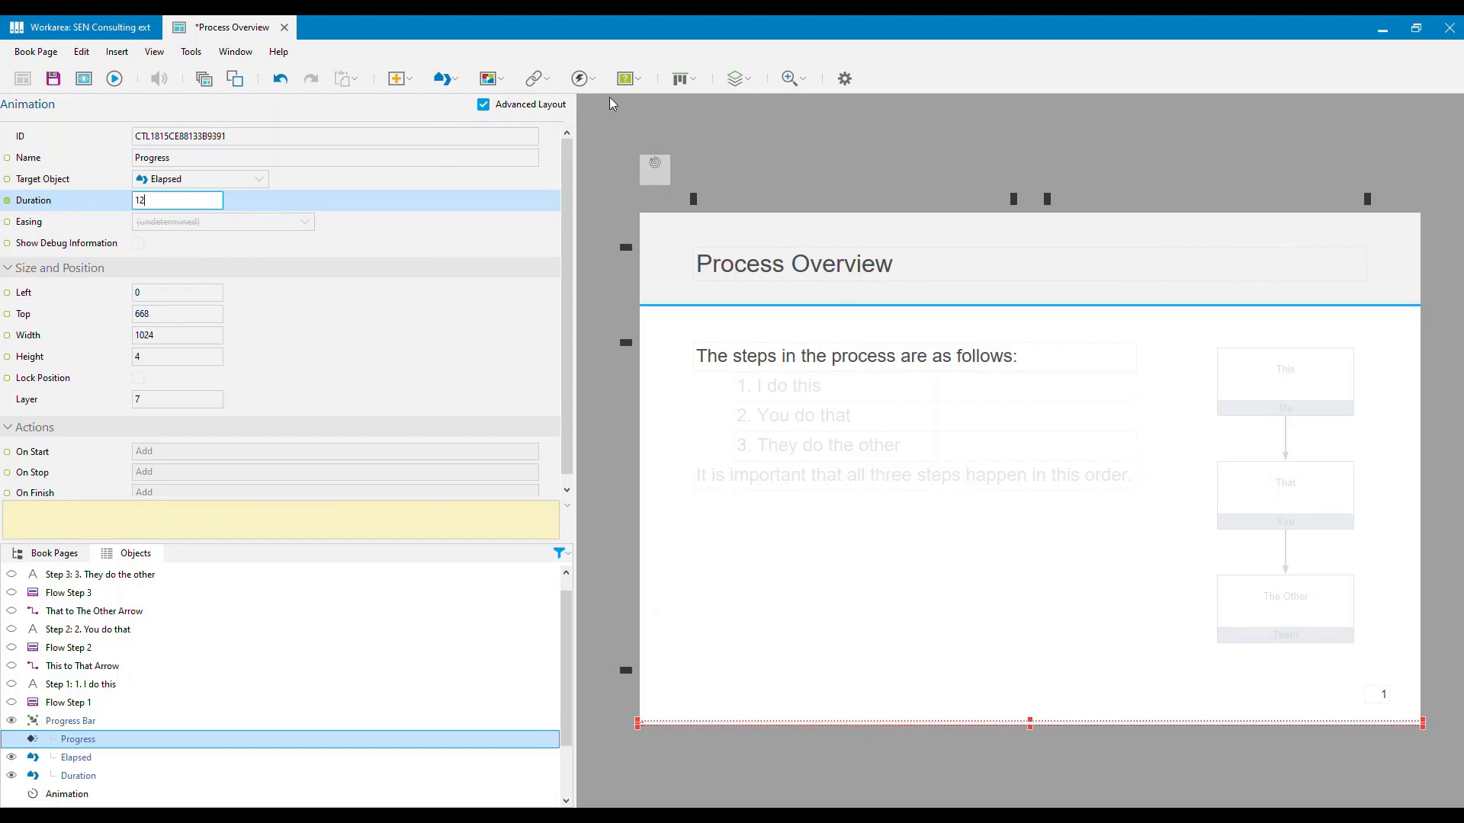
pyautogui.click(617, 124)
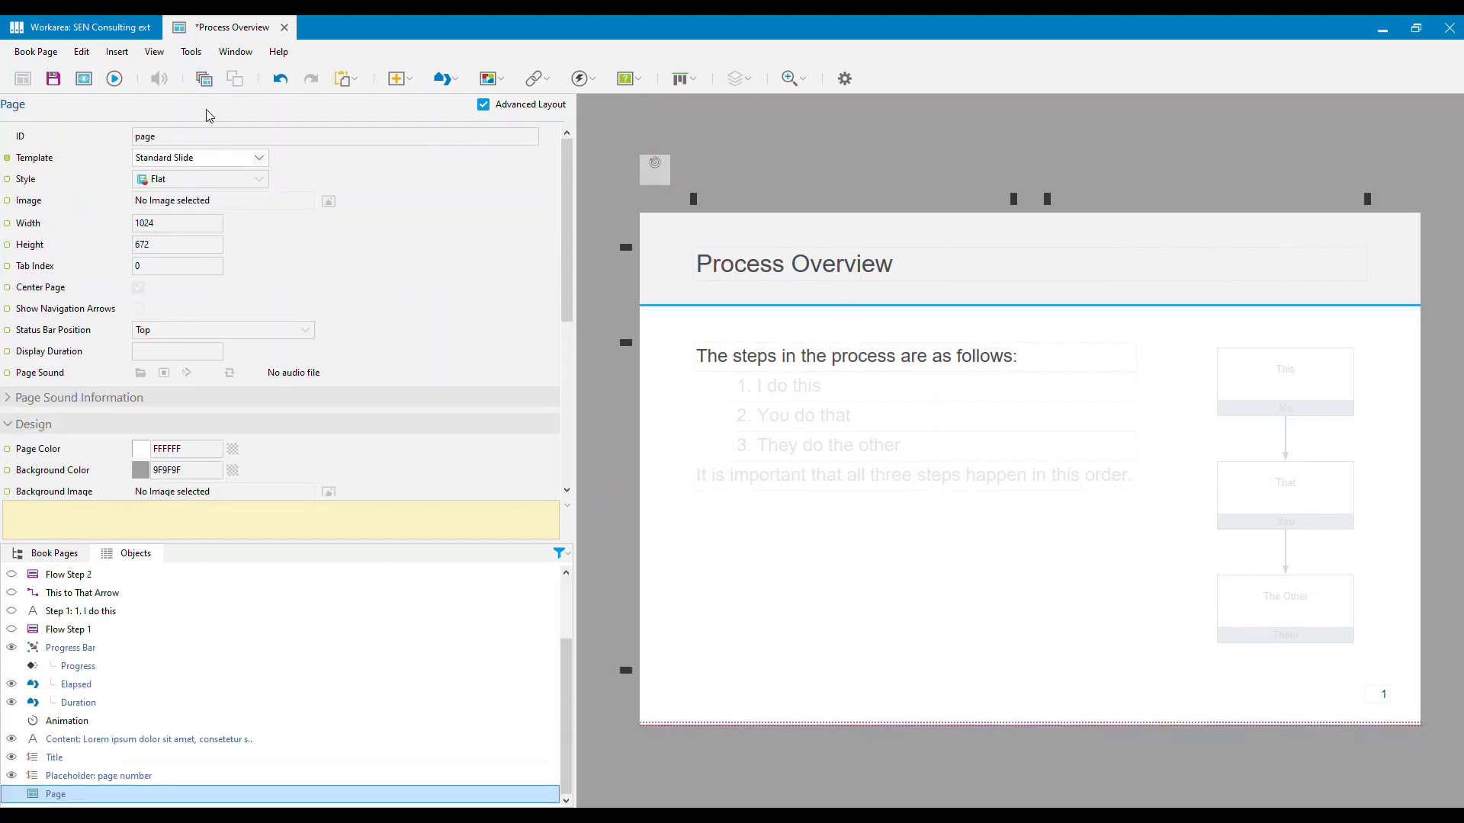
# Preview the Process Overview page to check the progress bar against the step animations, and return to the Progress animation's properties.
pyautogui.click(85, 79)
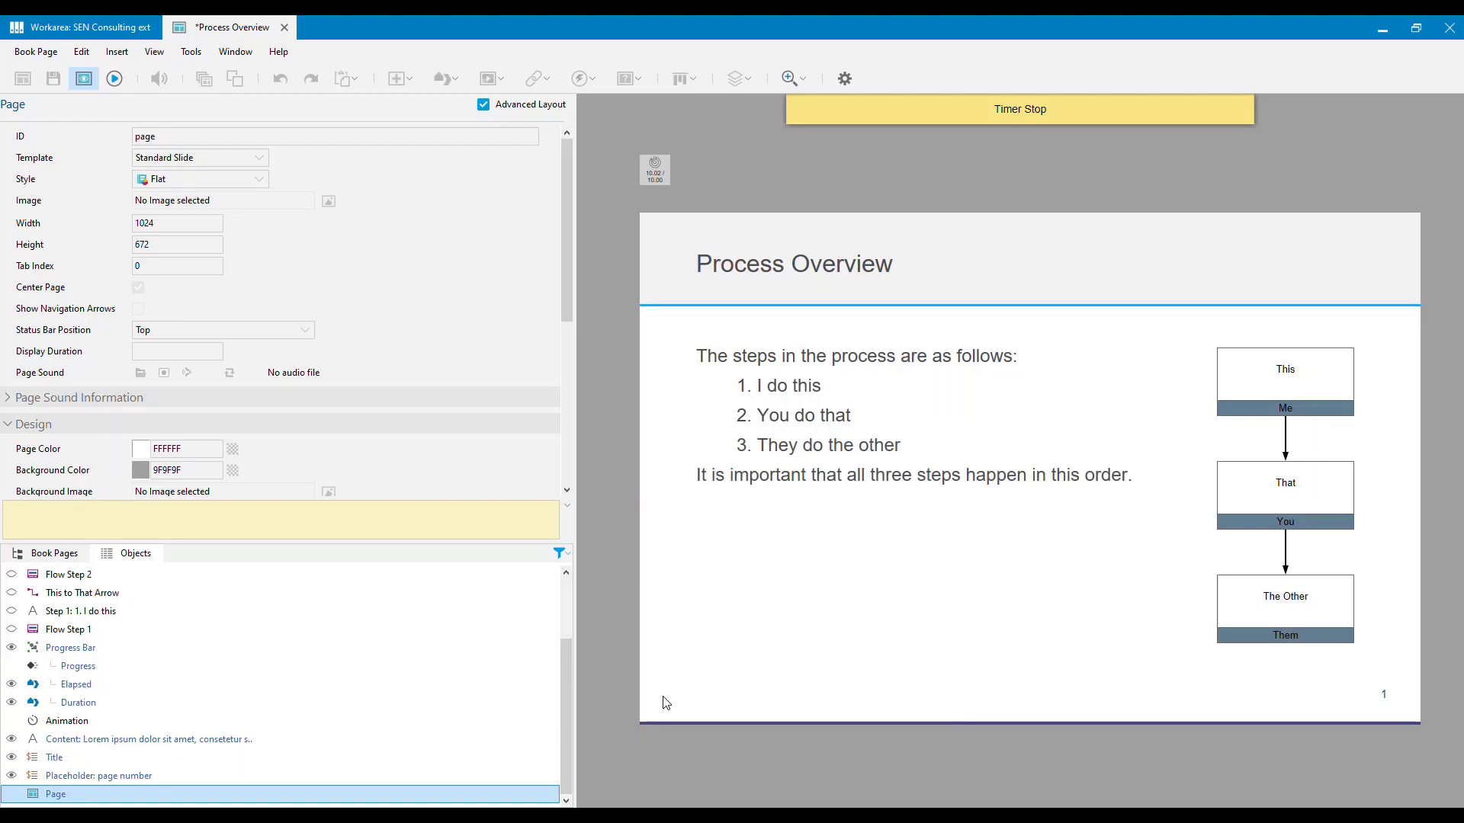
pyautogui.click(92, 87)
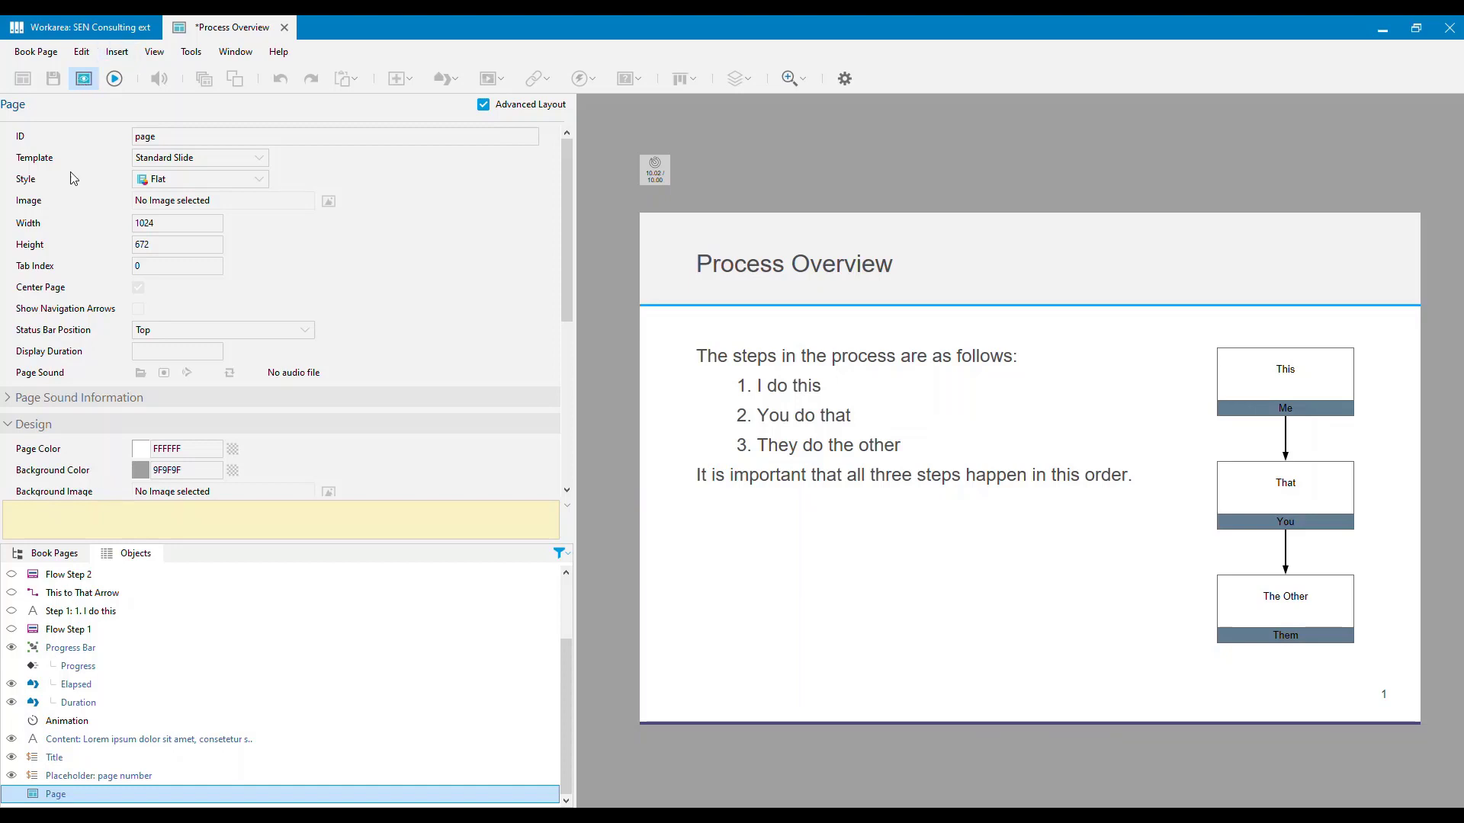
pyautogui.click(83, 668)
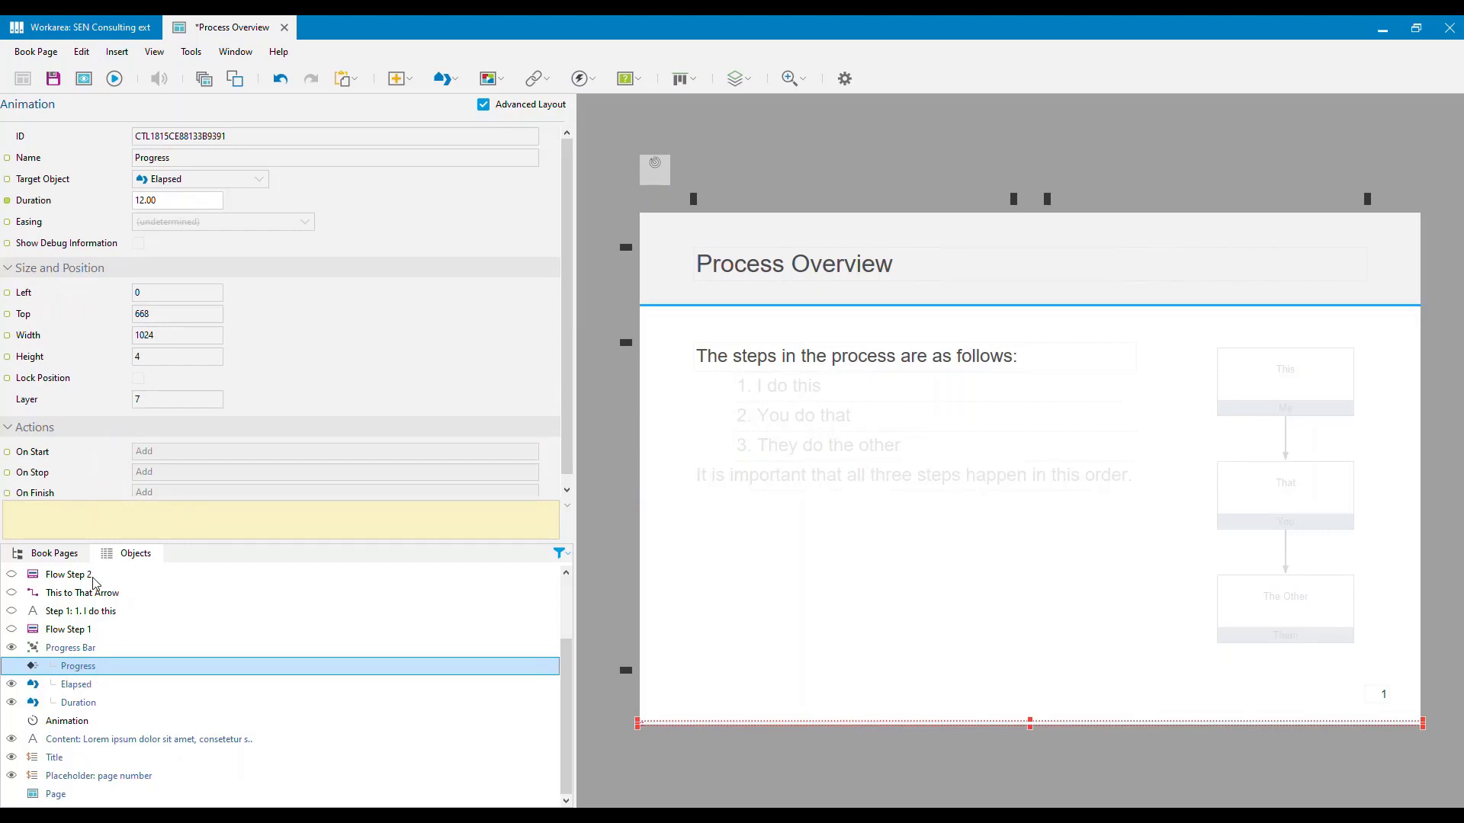
# Close the Process Overview page with its changes saved, and open the Standard Slide template for editing.
pyautogui.click(284, 28)
pyautogui.click(695, 484)
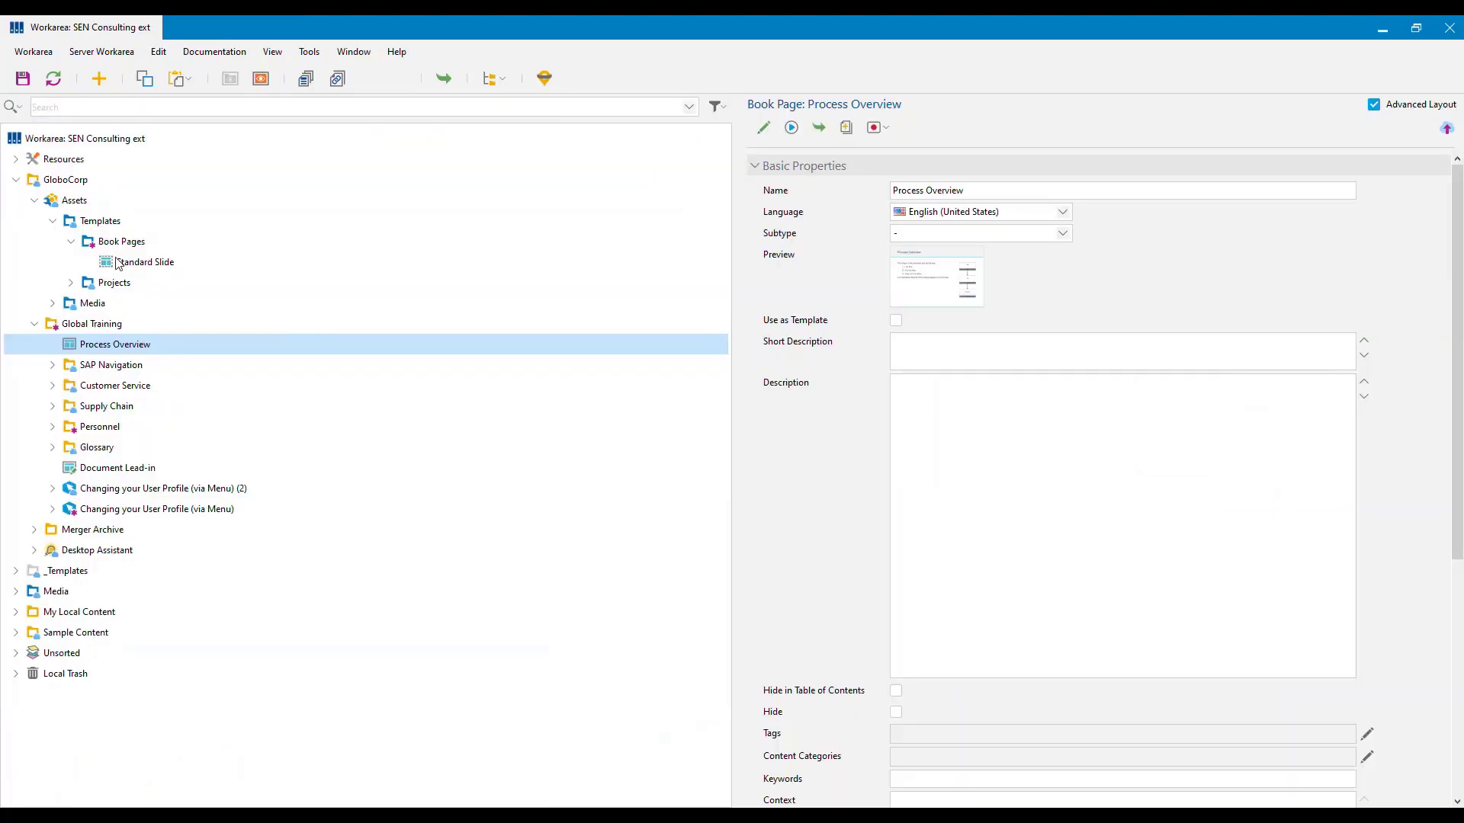
pyautogui.click(127, 264)
pyautogui.doubleClick(129, 267)
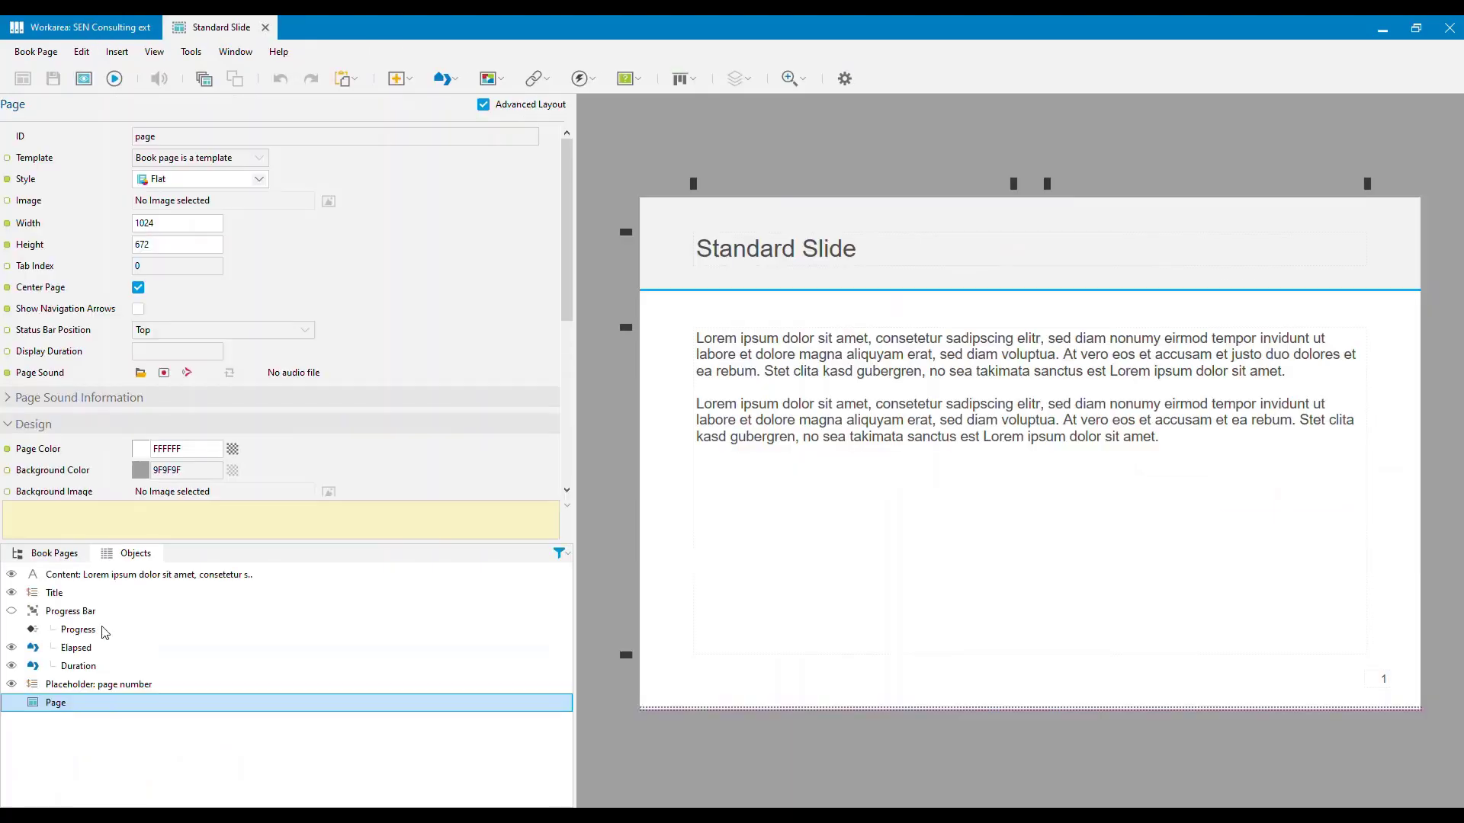
# Rename the template's Progress Bar group as "Progress Bar (Set duration in Progress Animation object)" and close the template with its changes saved.
pyautogui.click(79, 612)
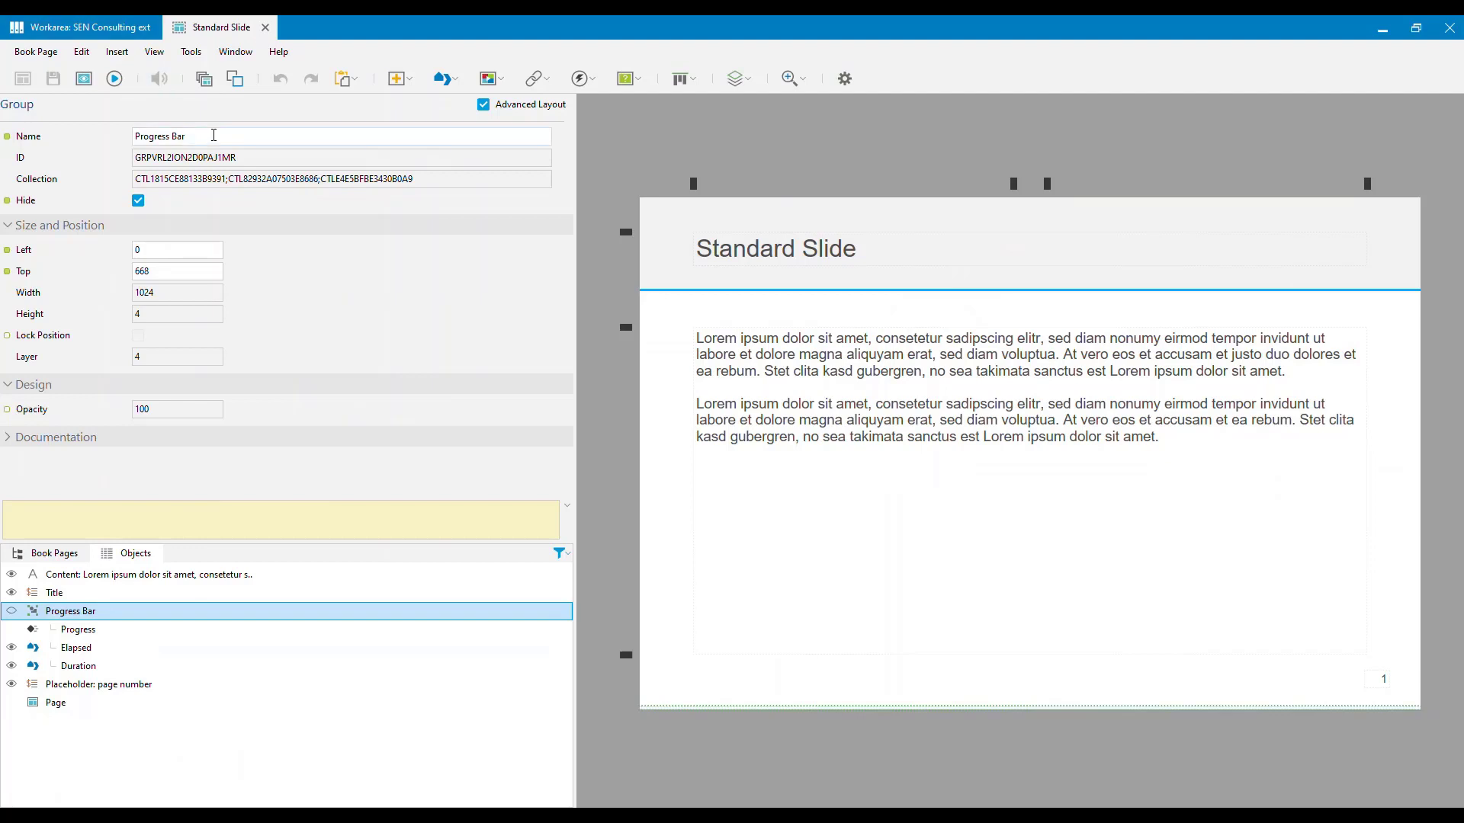
pyautogui.click(211, 137)
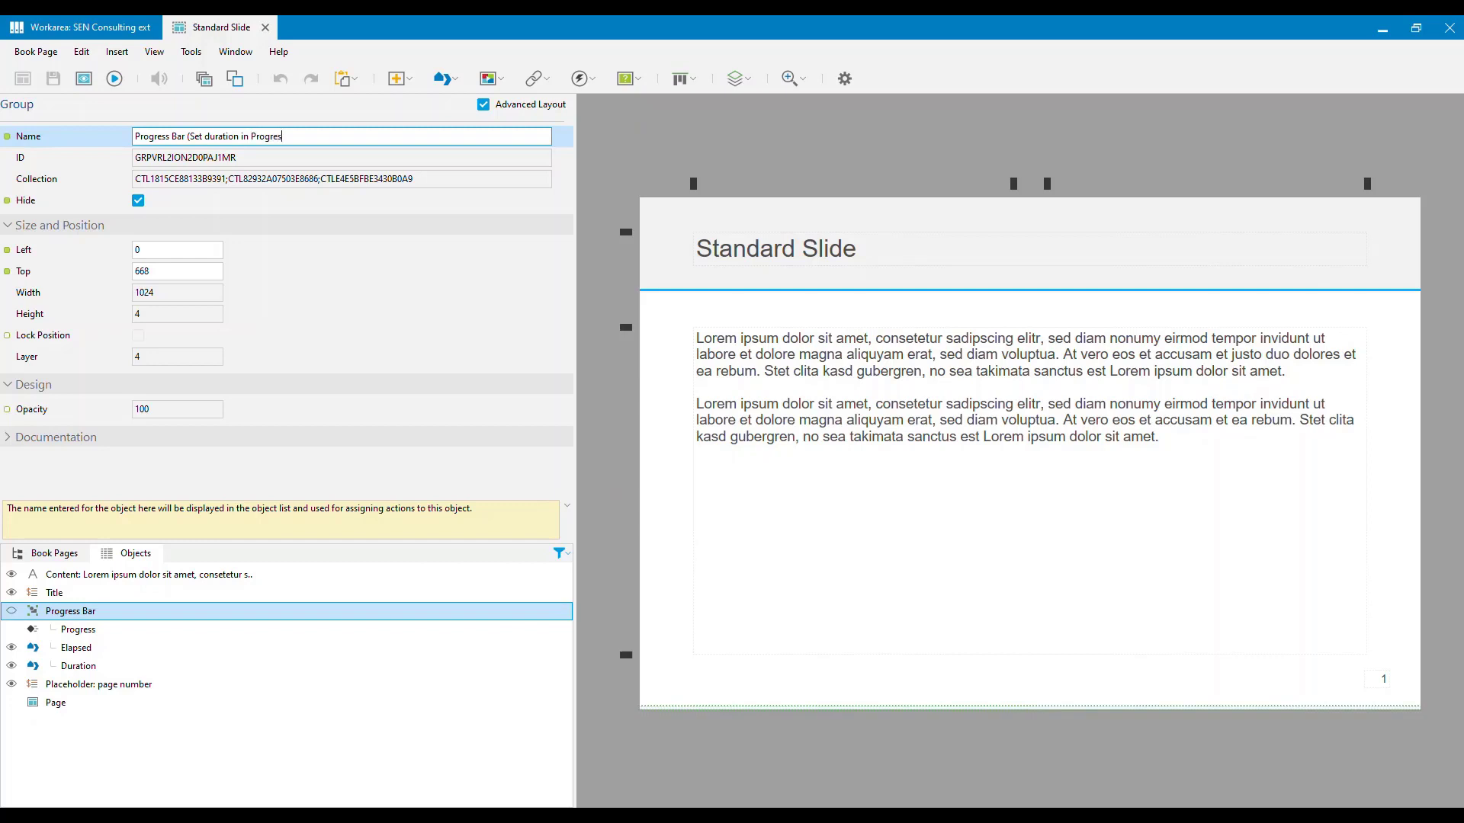
pyautogui.write('Animation object')
pyautogui.click(334, 293)
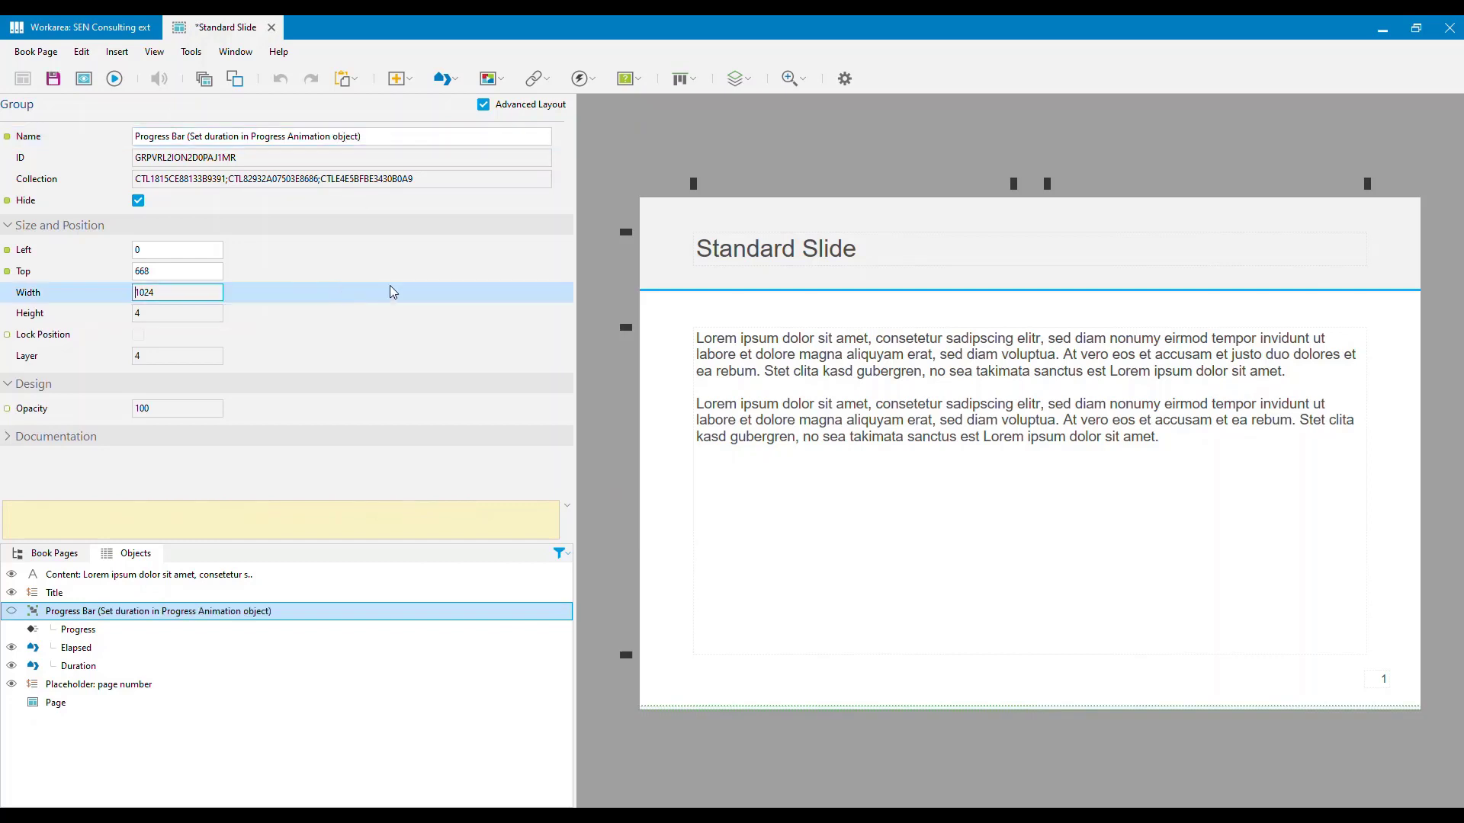
pyautogui.click(271, 27)
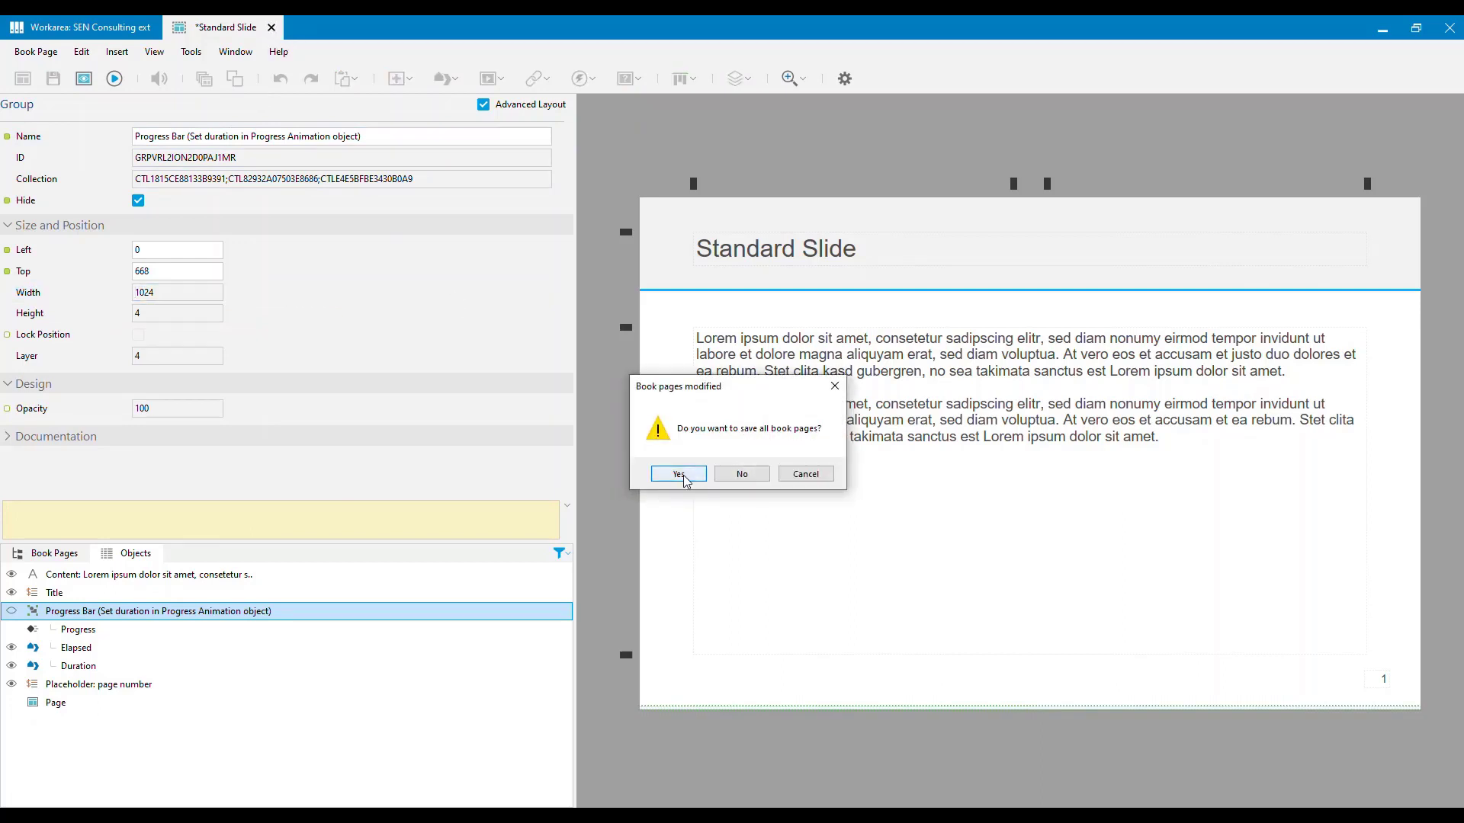
pyautogui.click(680, 474)
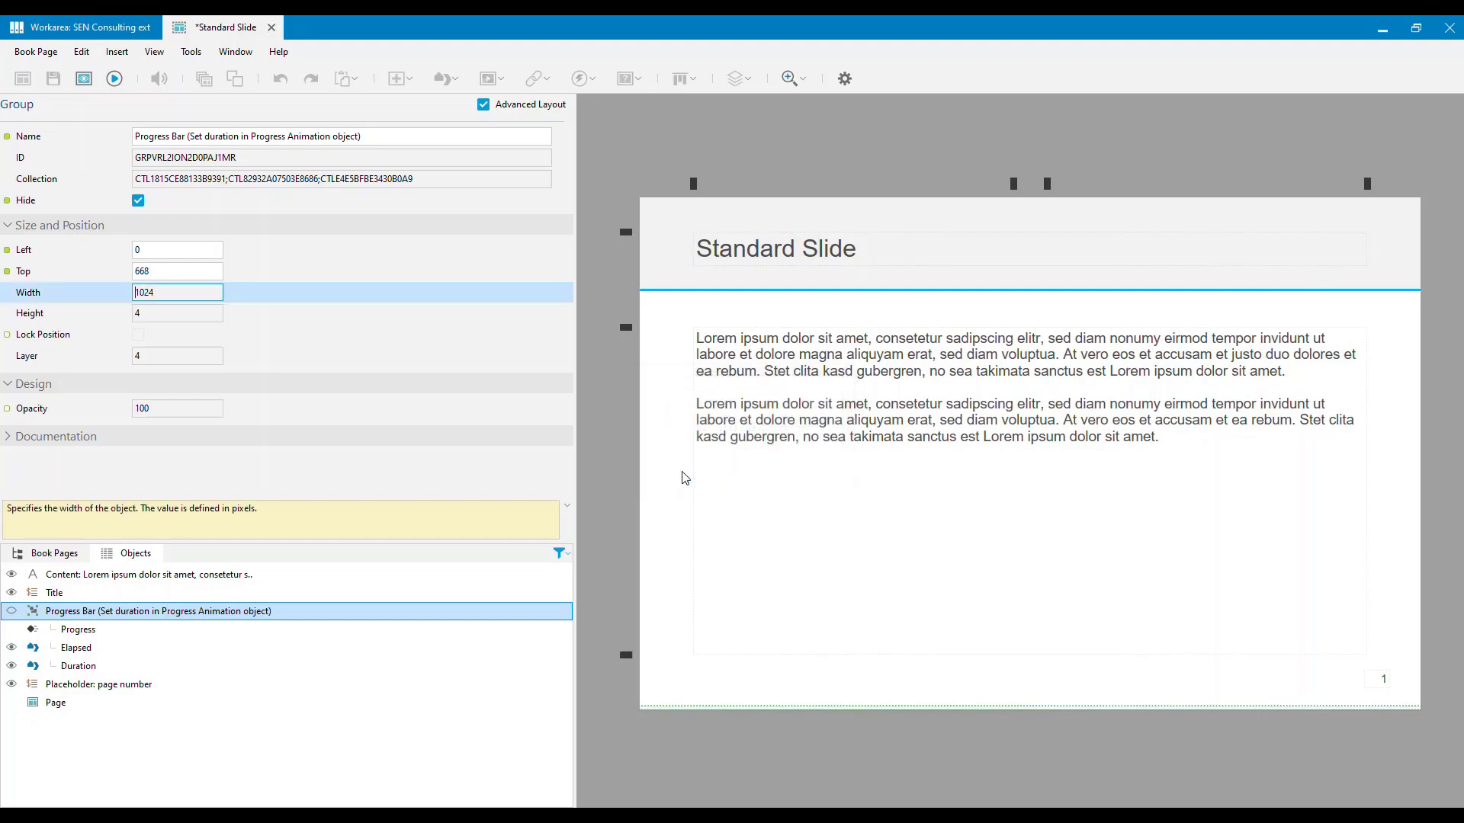